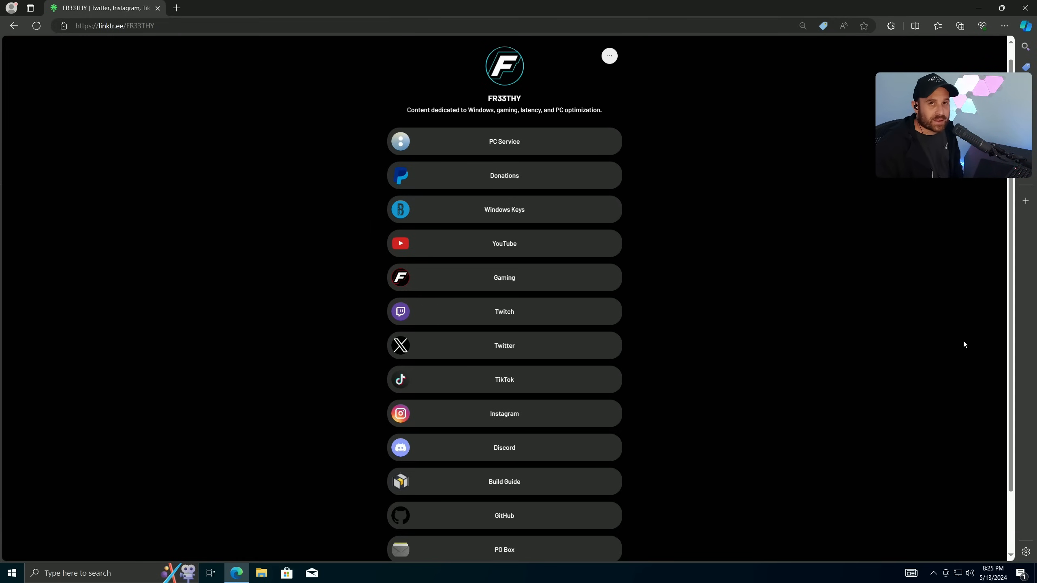
Open the creator's GitHub profile and download the Ultimate-Windows-Optimization-Guide repository as a ZIP
{"action": "left_click", "coordinate": [558, 515]}
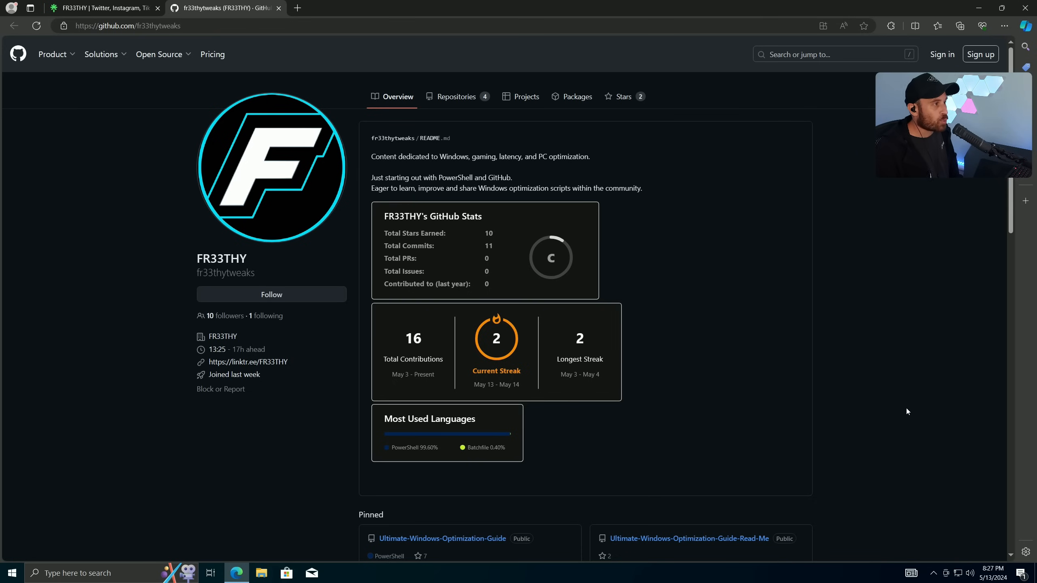
{"action": "left_click", "coordinate": [452, 539]}
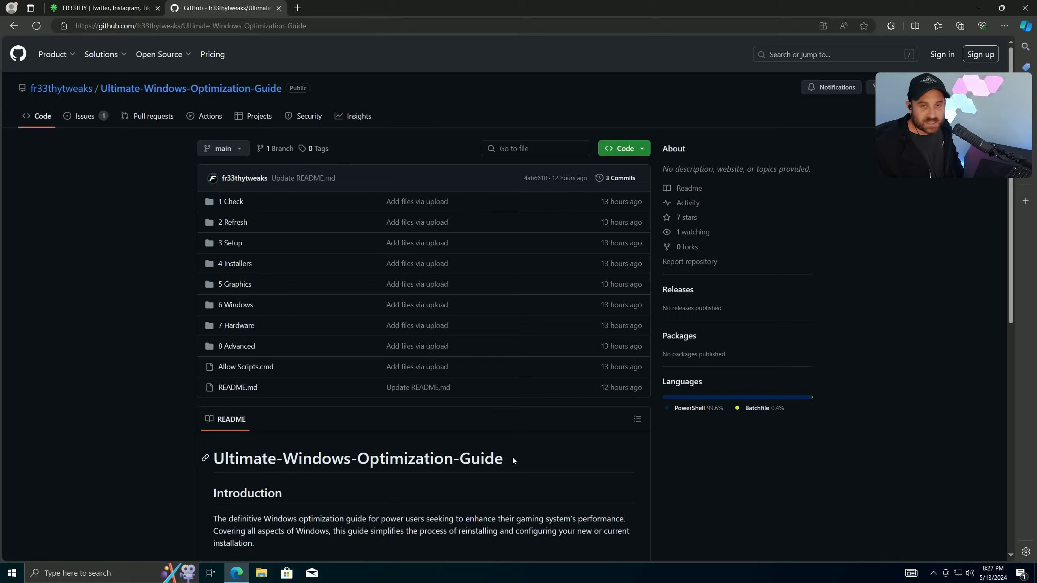
{"action": "left_click", "coordinate": [644, 149]}
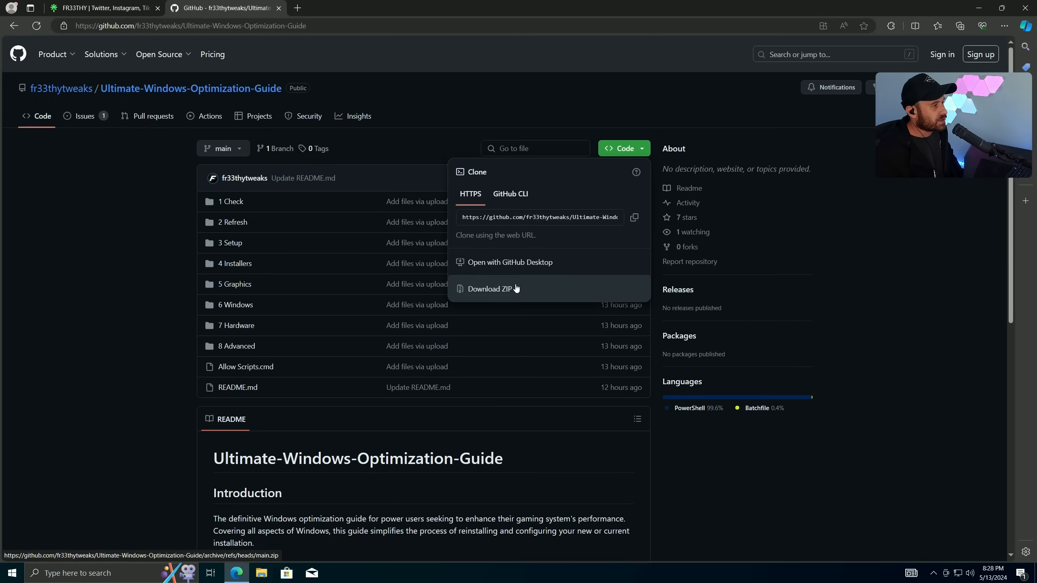
{"action": "left_click", "coordinate": [517, 287]}
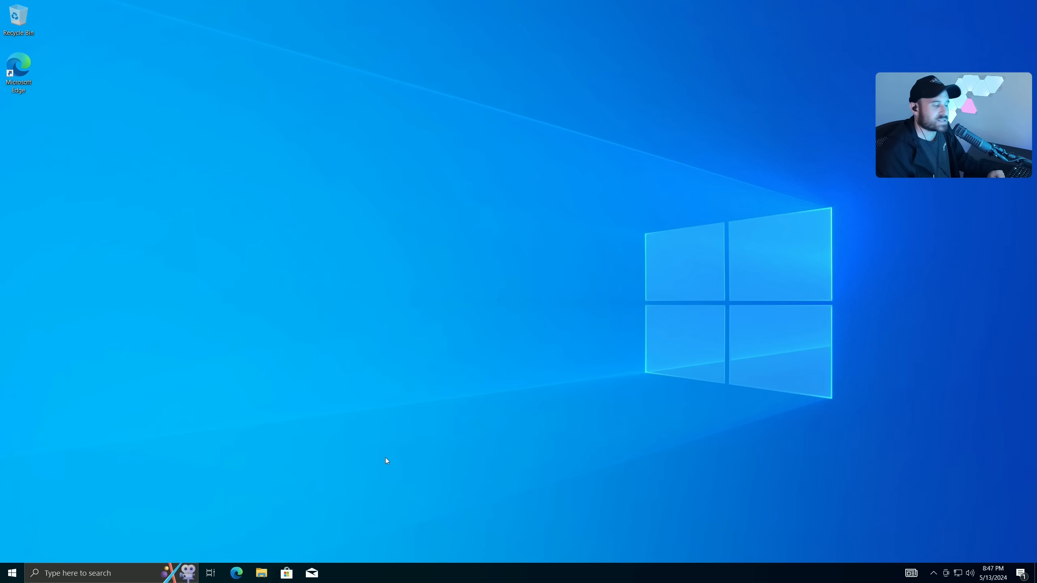
Extract the Ultimate-Windows-Optimization-Guide ZIP inside the Downloads folder, keeping the suggested destination
{"action": "key", "text": "super+e"}
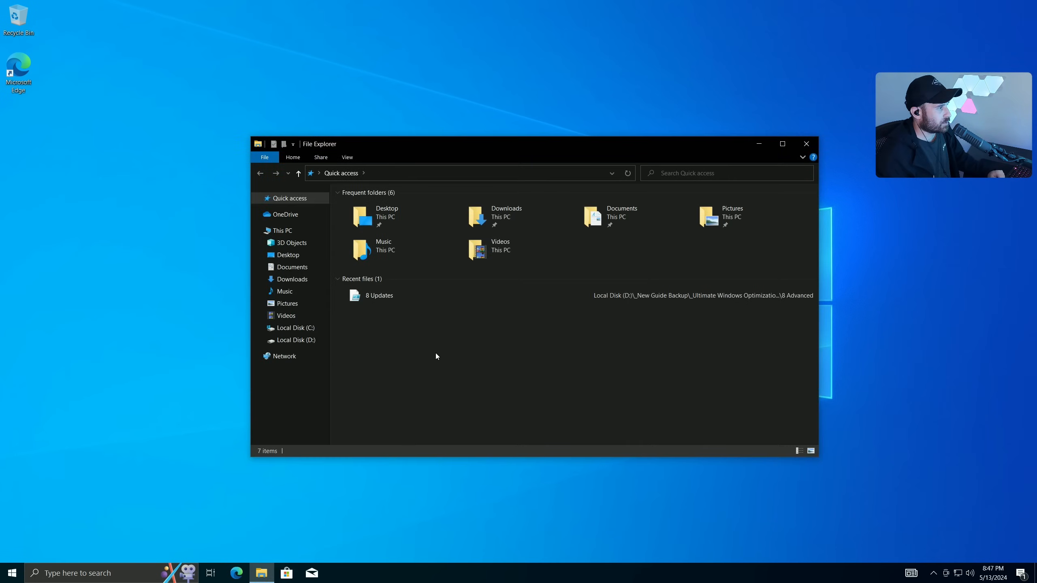
{"action": "left_click", "coordinate": [296, 280]}
{"action": "right_click", "coordinate": [377, 221]}
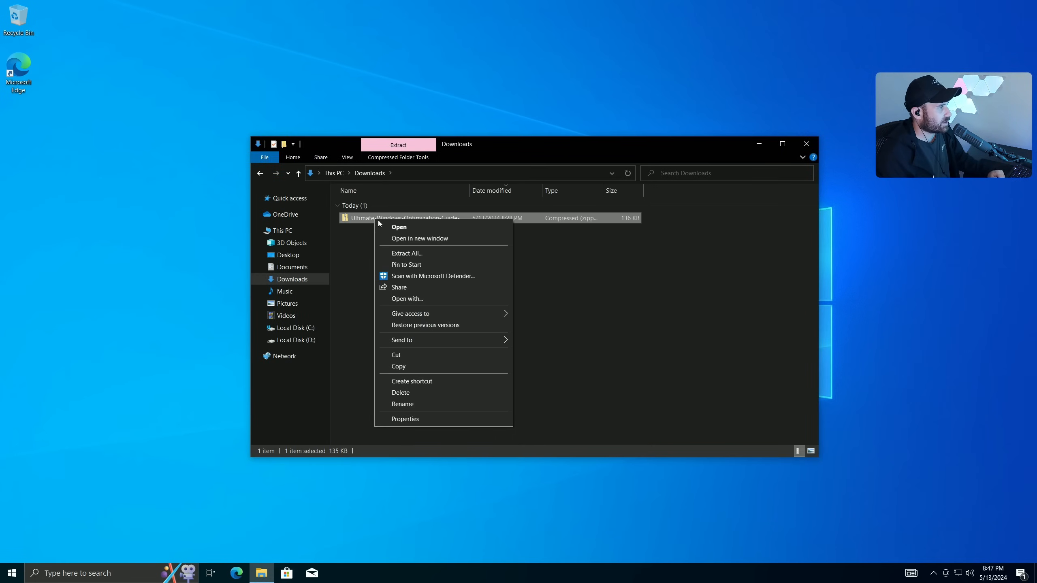
{"action": "left_click", "coordinate": [409, 253]}
{"action": "left_click", "coordinate": [597, 389]}
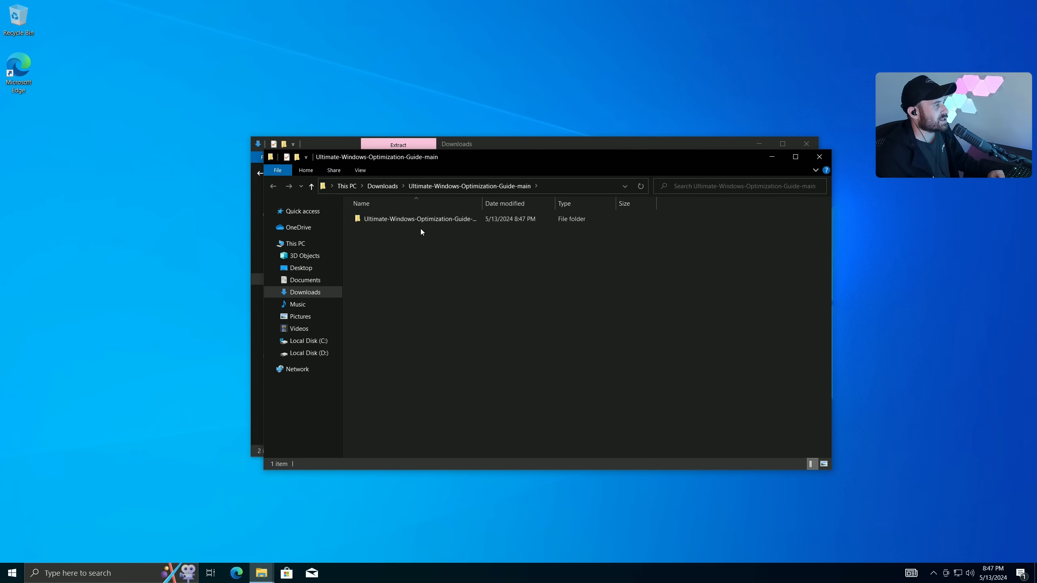
Move the extracted inner guide folder to the desktop, close the Explorer windows and open the folder from there
{"action": "left_click_drag", "start_coordinate": [393, 221], "coordinate": [477, 320]}
{"action": "left_click", "coordinate": [820, 157]}
{"action": "left_click", "coordinate": [806, 144]}
{"action": "double_click", "coordinate": [478, 320]}
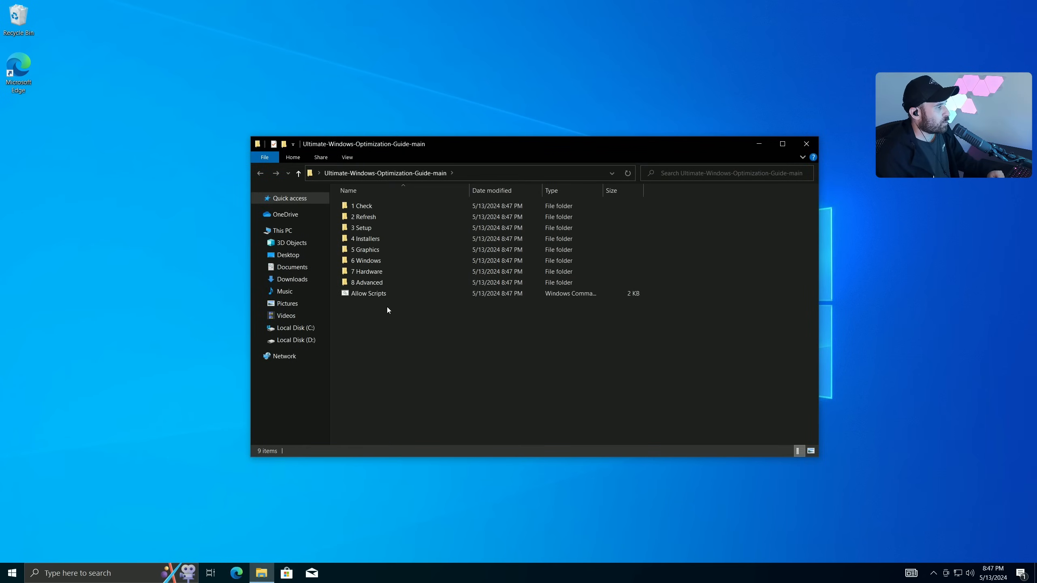
Examine the Allow Scripts file's properties for its security block, leaving the settings as they are
{"action": "right_click", "coordinate": [371, 295]}
{"action": "left_click", "coordinate": [415, 480]}
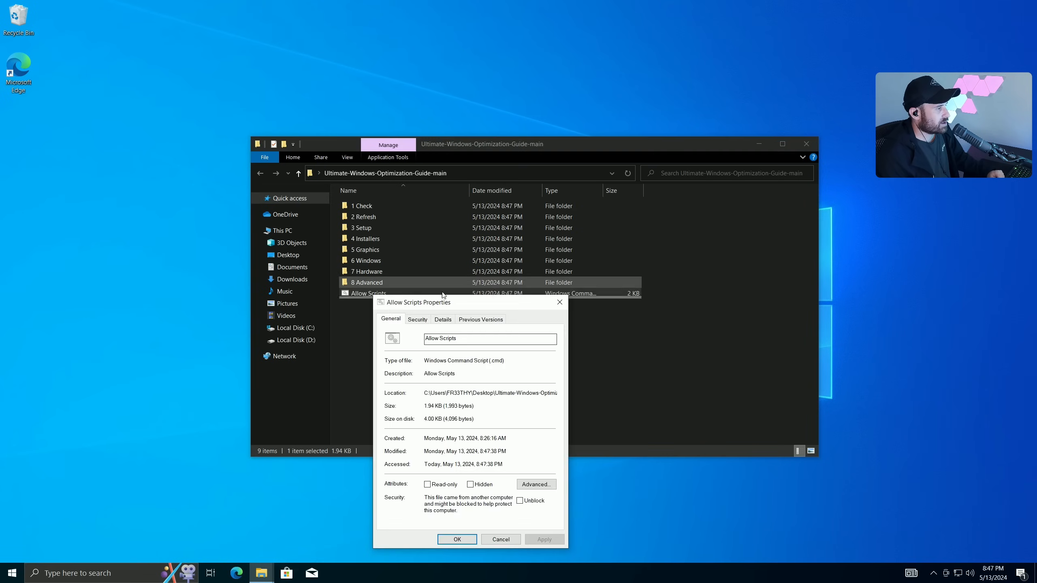
{"action": "left_click_drag", "start_coordinate": [443, 295], "coordinate": [494, 87]}
{"action": "left_click", "coordinate": [508, 331]}
Run Allow Scripts past the SmartScreen and administrator prompts and choose option 1, Scripts: On (Recommended)
{"action": "double_click", "coordinate": [364, 294]}
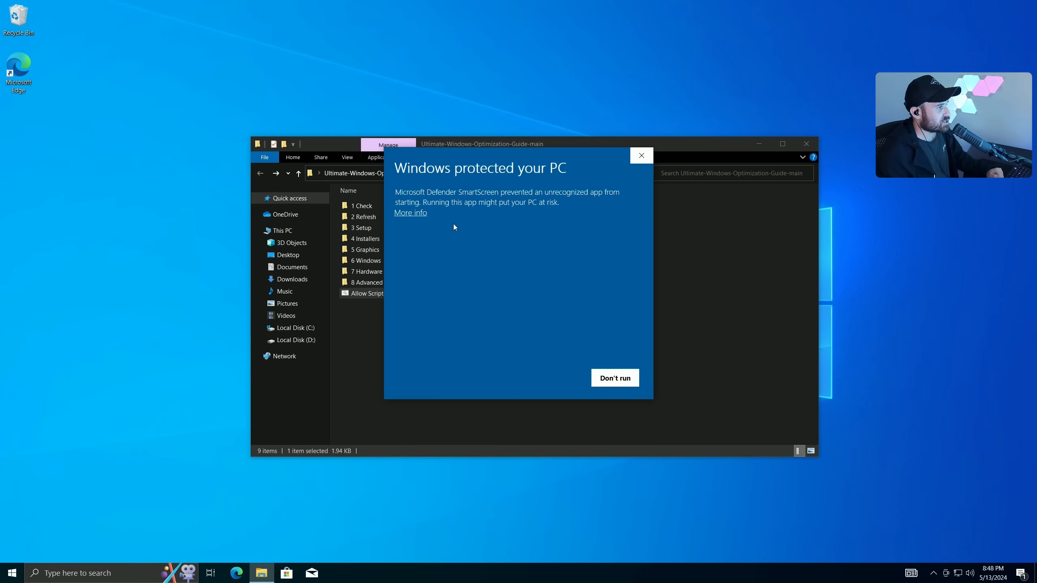
{"action": "left_click", "coordinate": [416, 213]}
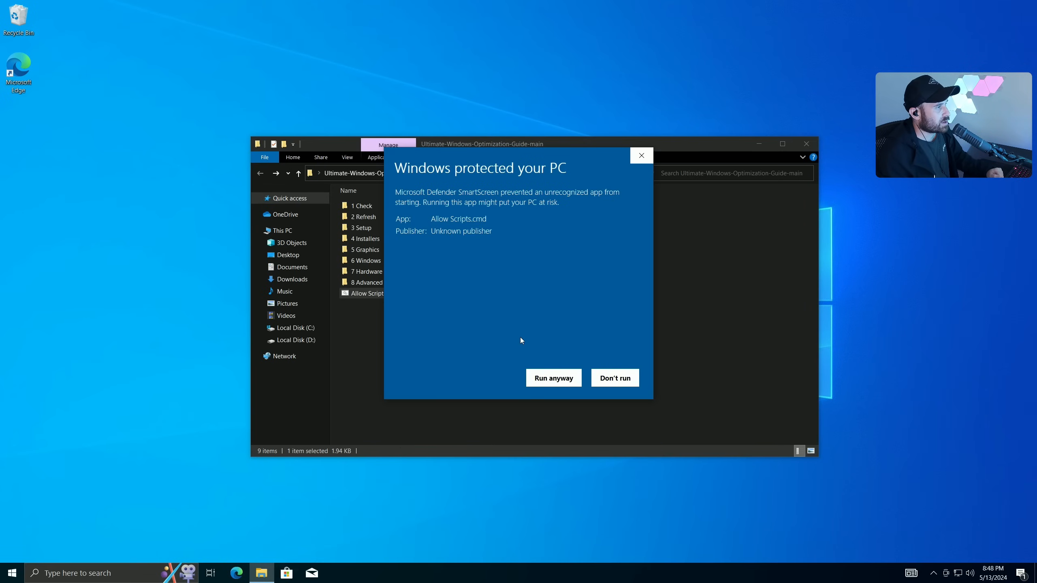
{"action": "left_click", "coordinate": [554, 379]}
{"action": "left_click", "coordinate": [456, 354]}
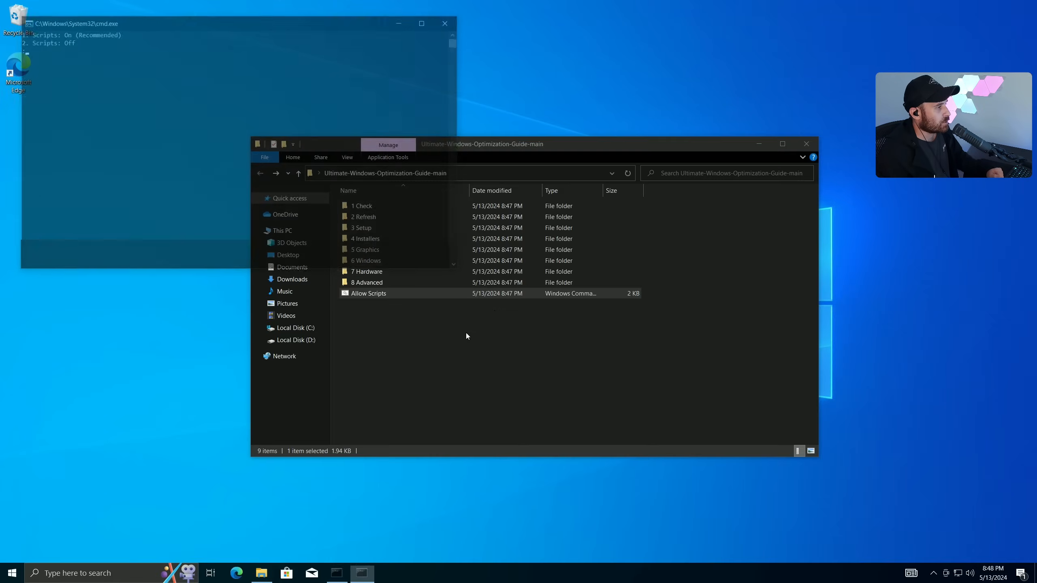
{"action": "left_click_drag", "start_coordinate": [123, 26], "coordinate": [460, 169]}
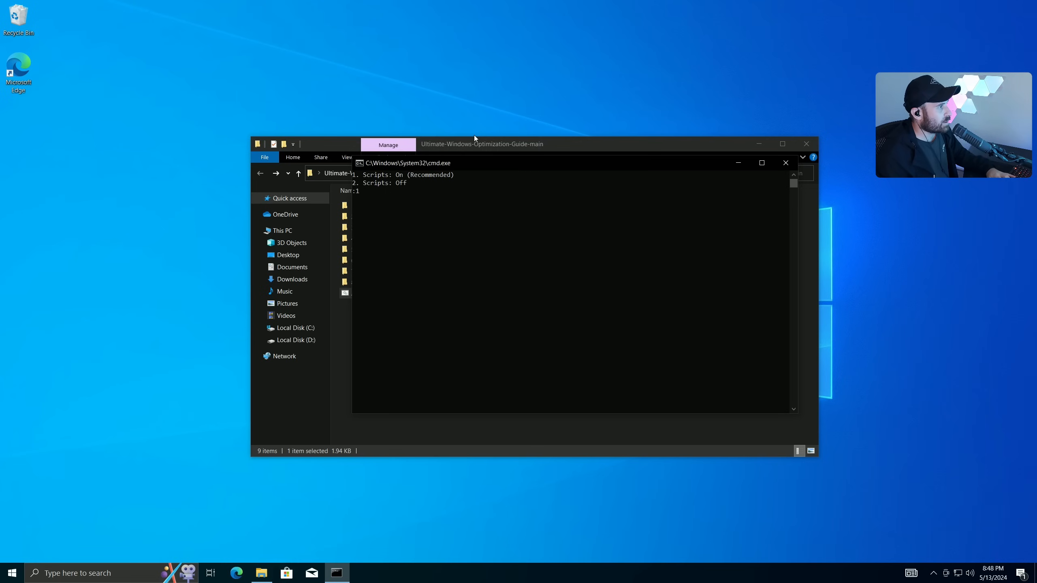
{"action": "type", "text": "1"}
{"action": "key", "text": "Return"}
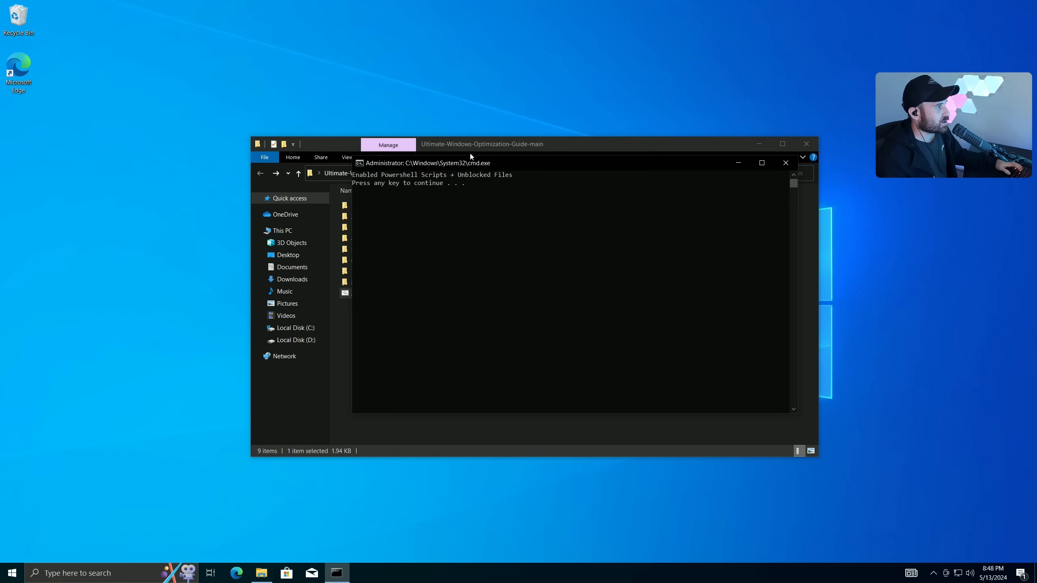
{"action": "key", "text": "Return"}
Examine the properties of Allow Scripts and of 5 Bios Settings in the 1 Check folder for a security block
{"action": "key", "text": "alt+Return"}
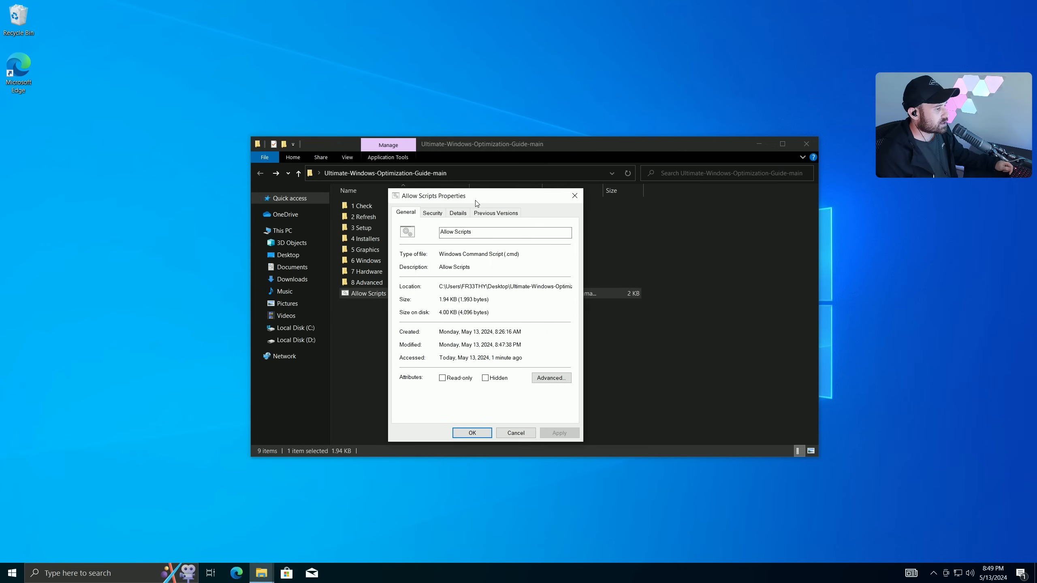
{"action": "key", "text": "Escape"}
{"action": "double_click", "coordinate": [370, 209]}
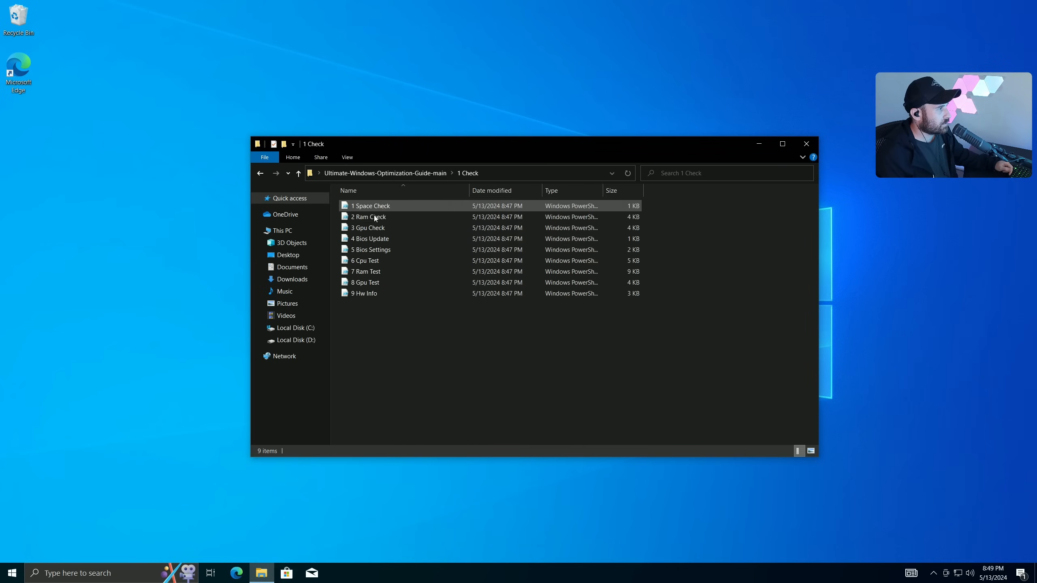
{"action": "right_click", "coordinate": [367, 248]}
{"action": "left_click", "coordinate": [411, 429]}
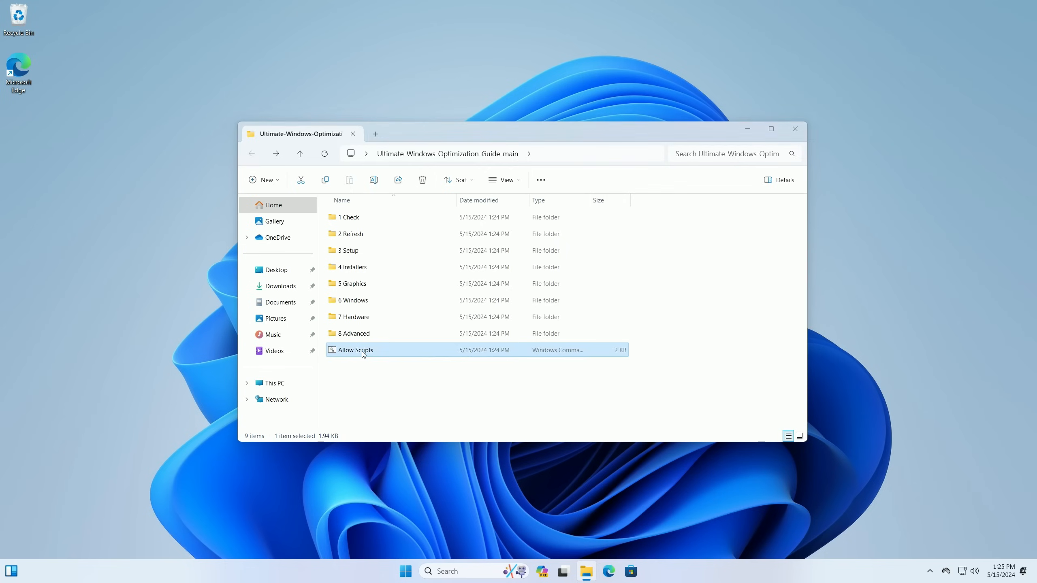
On the Windows 11 desktop, run Allow Scripts past the security prompts and turn scripts on with option 1
{"action": "double_click", "coordinate": [362, 351]}
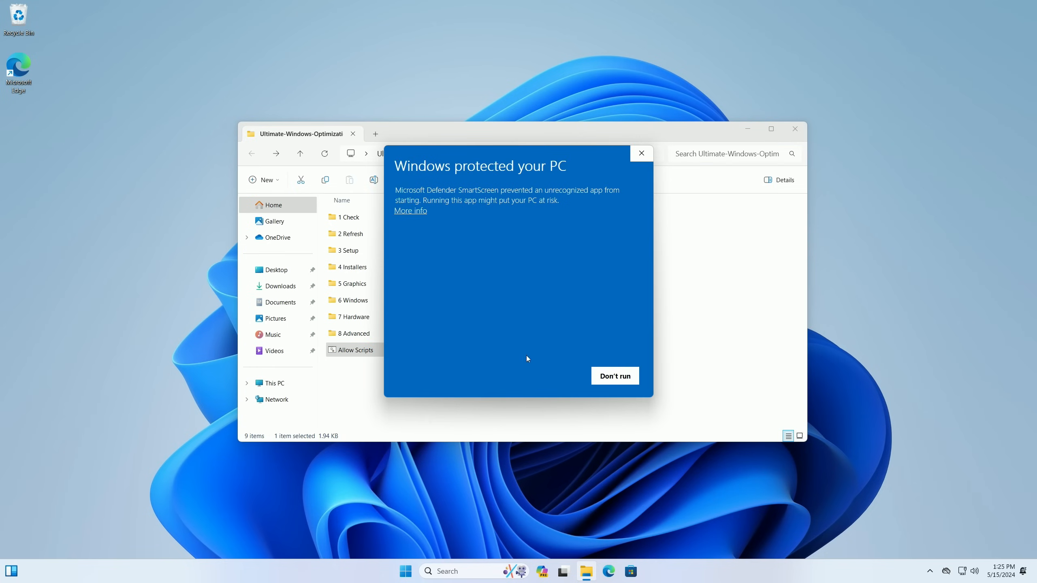
{"action": "left_click", "coordinate": [410, 210]}
{"action": "left_click", "coordinate": [552, 376]}
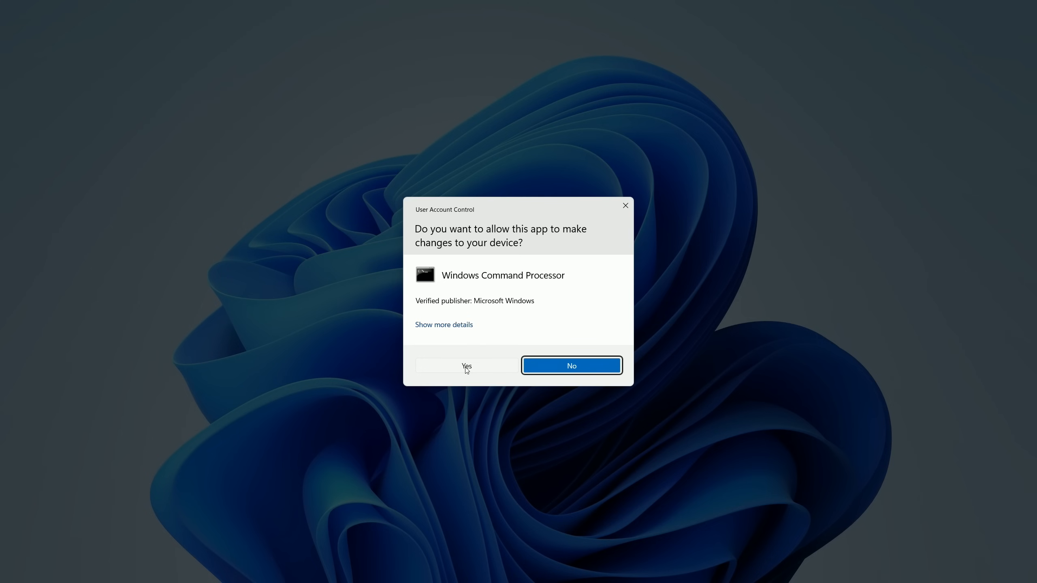
{"action": "left_click", "coordinate": [468, 368]}
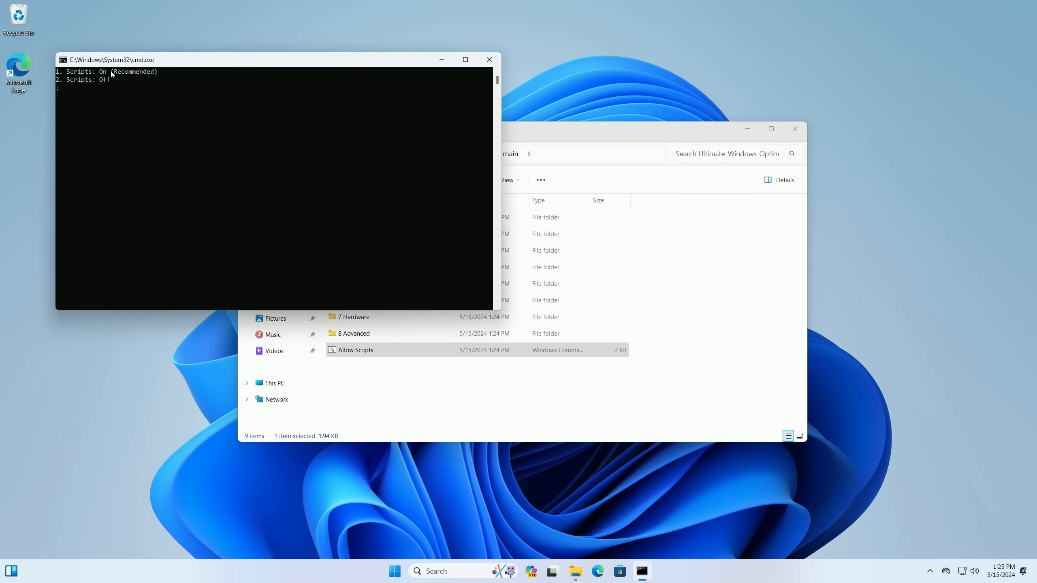
{"action": "type", "text": "1"}
{"action": "key", "text": "Return"}
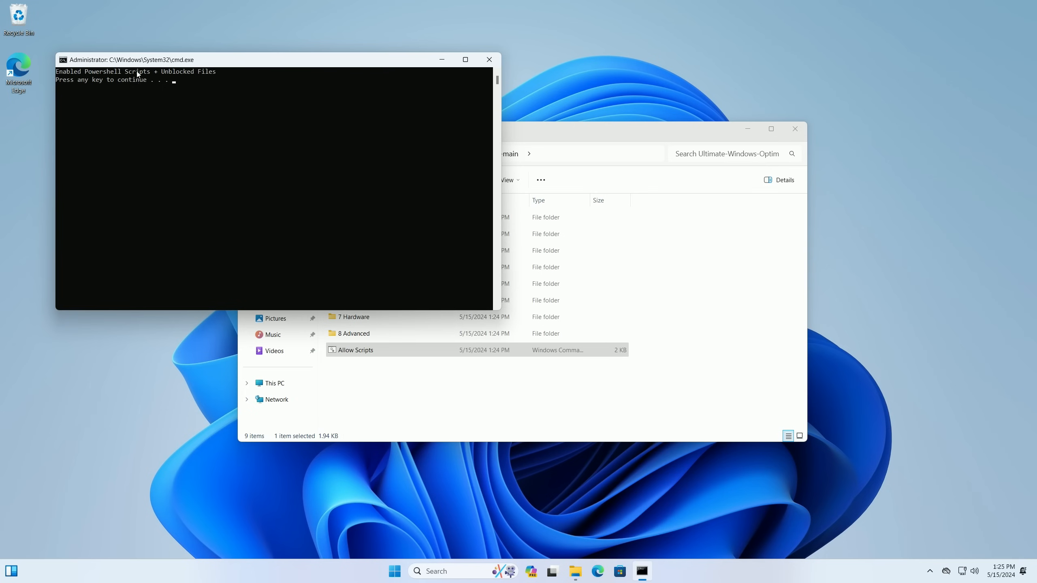
{"action": "key", "text": "Return"}
Examine the Allow Scripts file's properties on Windows 11 for a remaining security block
{"action": "left_click", "coordinate": [359, 218]}
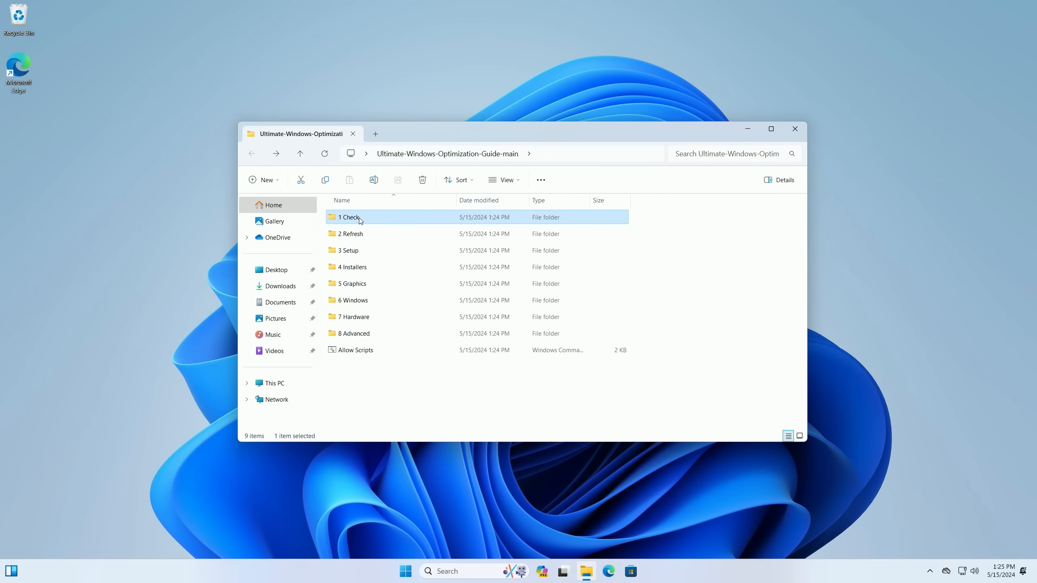
{"action": "right_click", "coordinate": [359, 352]}
{"action": "left_click", "coordinate": [403, 515]}
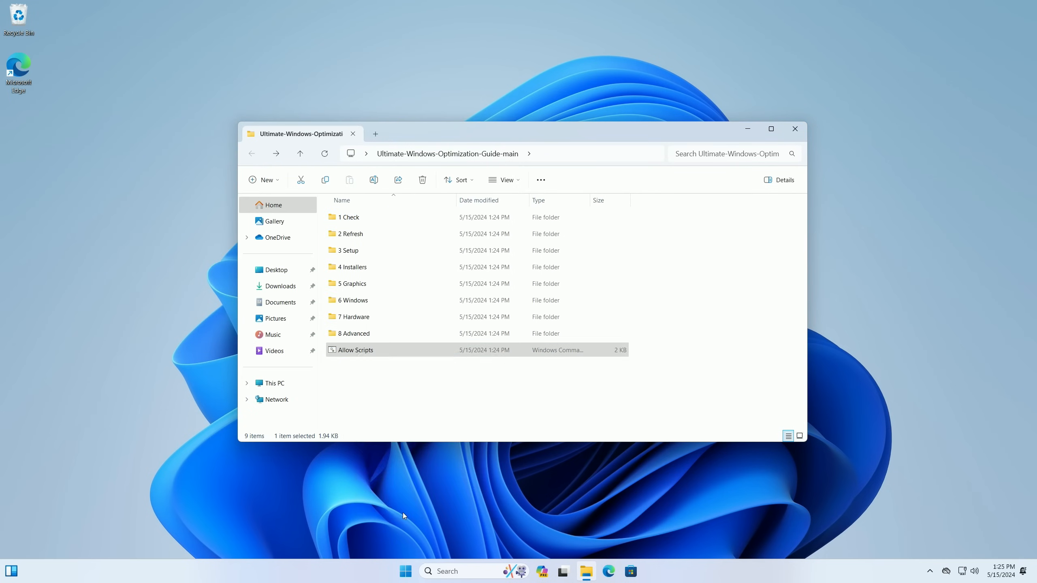
{"action": "left_click", "coordinate": [408, 347]}
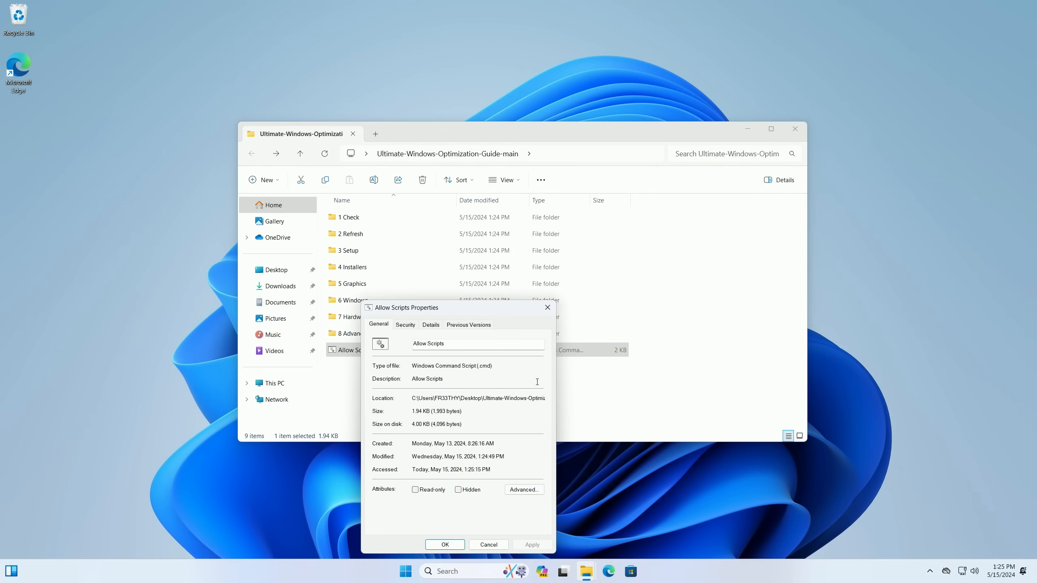
{"action": "left_click", "coordinate": [548, 307]}
Examine the properties of 8 Updates in the 8 Advanced folder for a security block
{"action": "double_click", "coordinate": [382, 335]}
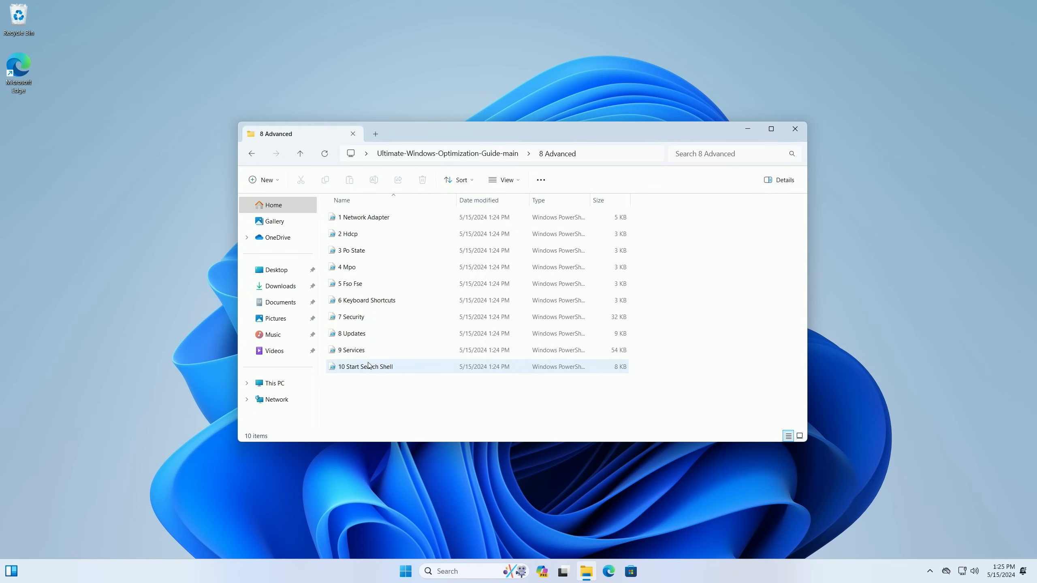
{"action": "right_click", "coordinate": [359, 335]}
{"action": "left_click", "coordinate": [402, 508]}
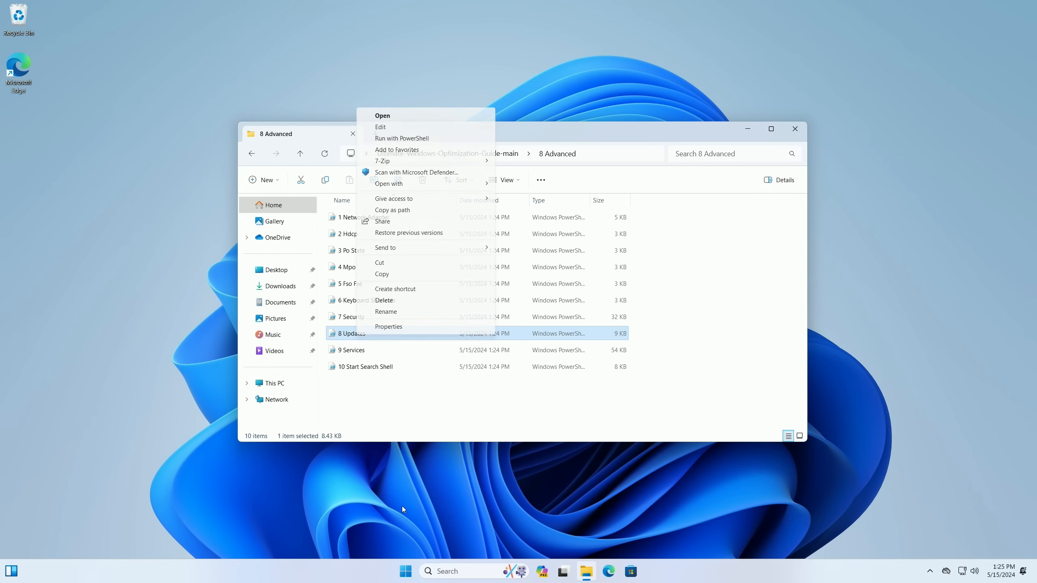
{"action": "left_click", "coordinate": [402, 328]}
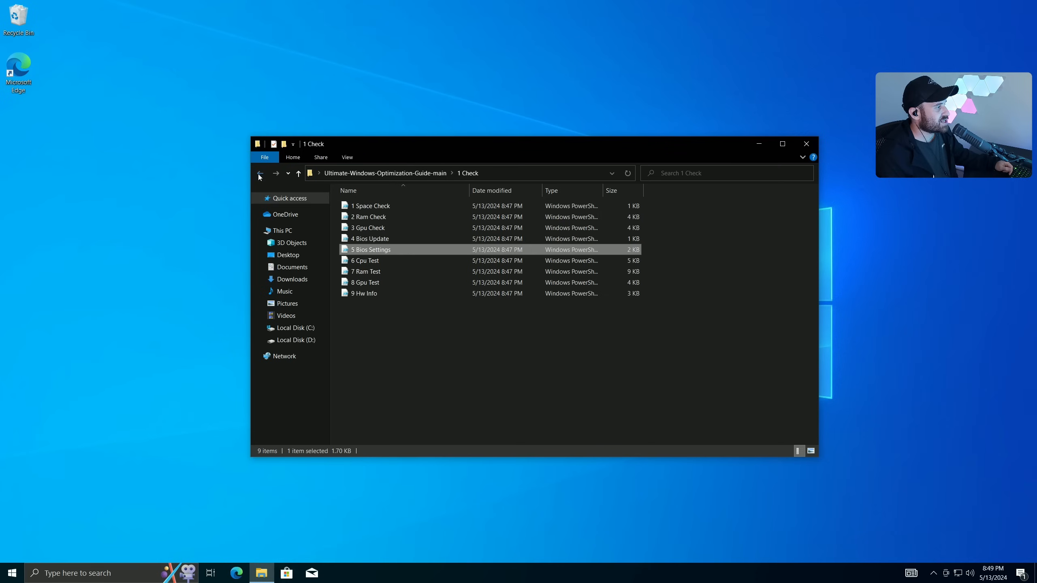
Open 1 Space Check from the 1 Check folder with Windows PowerShell, always using it for .ps1 files, and return to the main guide folder
{"action": "left_click", "coordinate": [258, 174]}
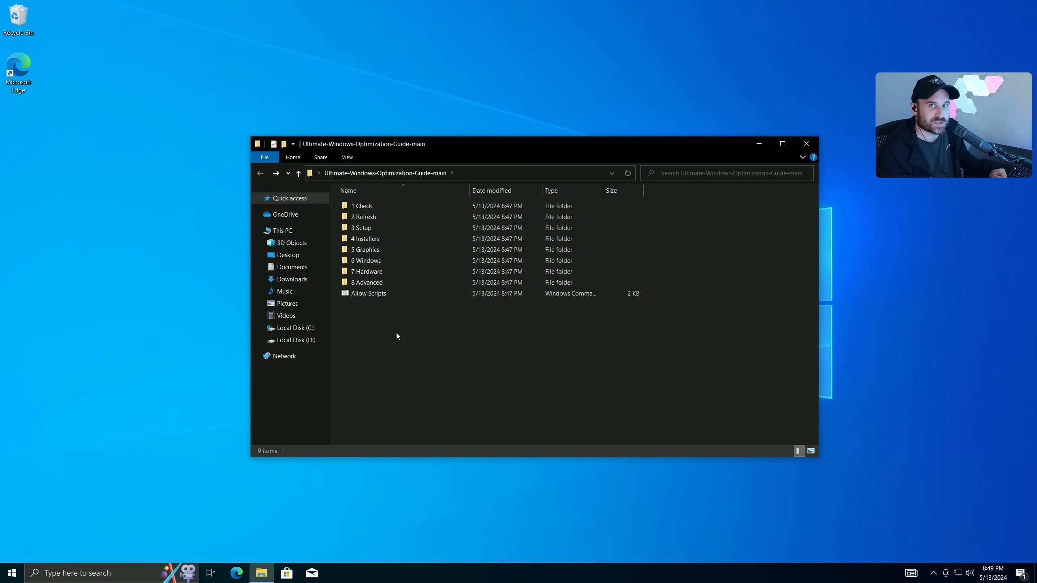
{"action": "double_click", "coordinate": [373, 208]}
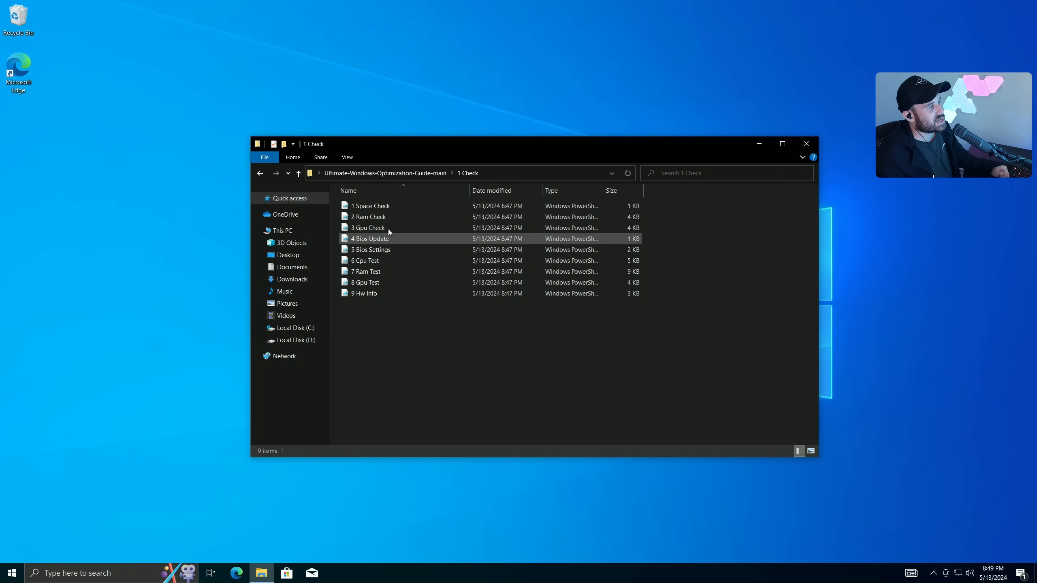
{"action": "double_click", "coordinate": [376, 207]}
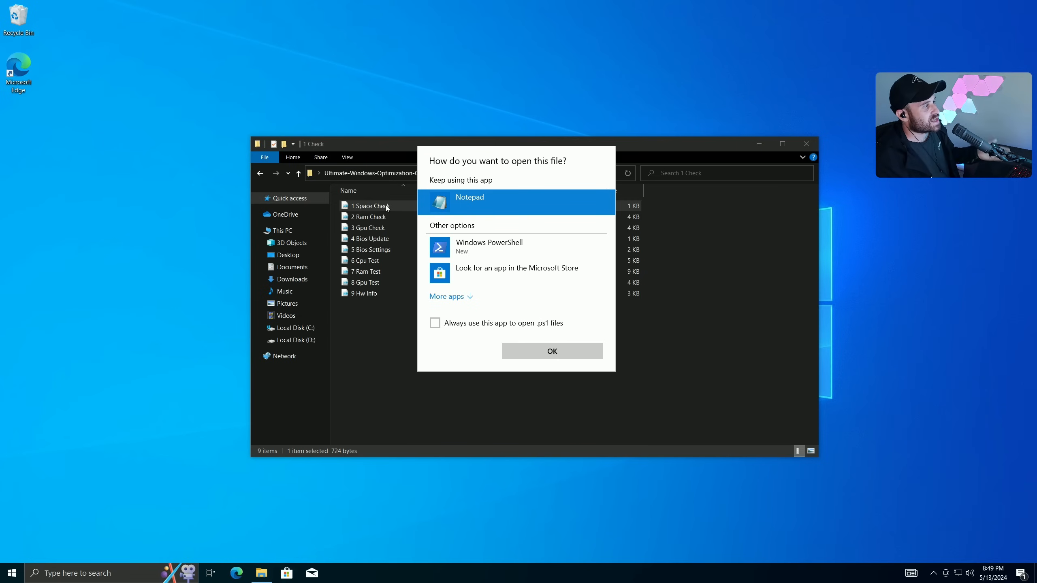
{"action": "right_click", "coordinate": [370, 207]}
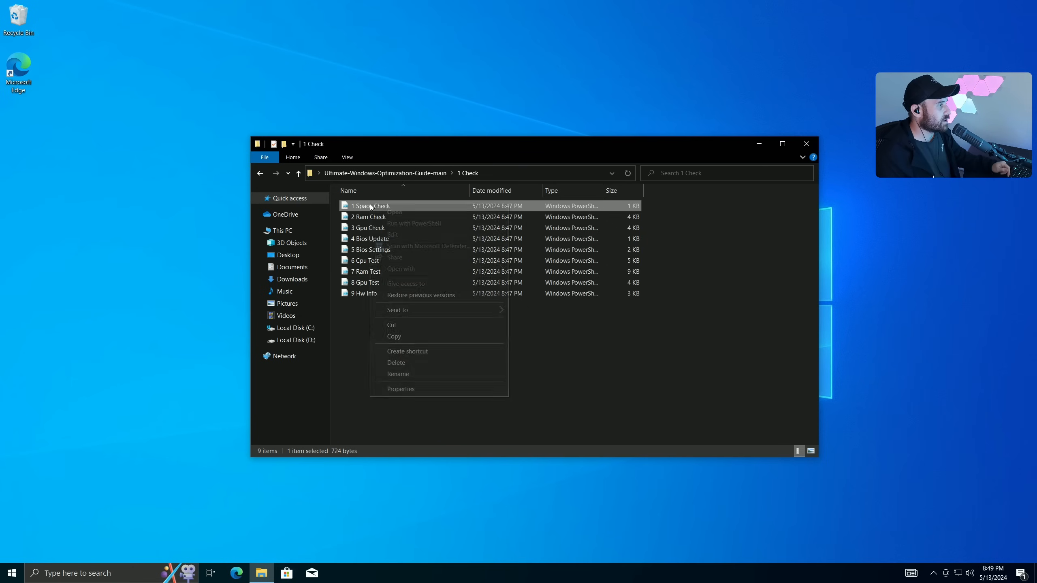
{"action": "mouse_move", "coordinate": [421, 268]}
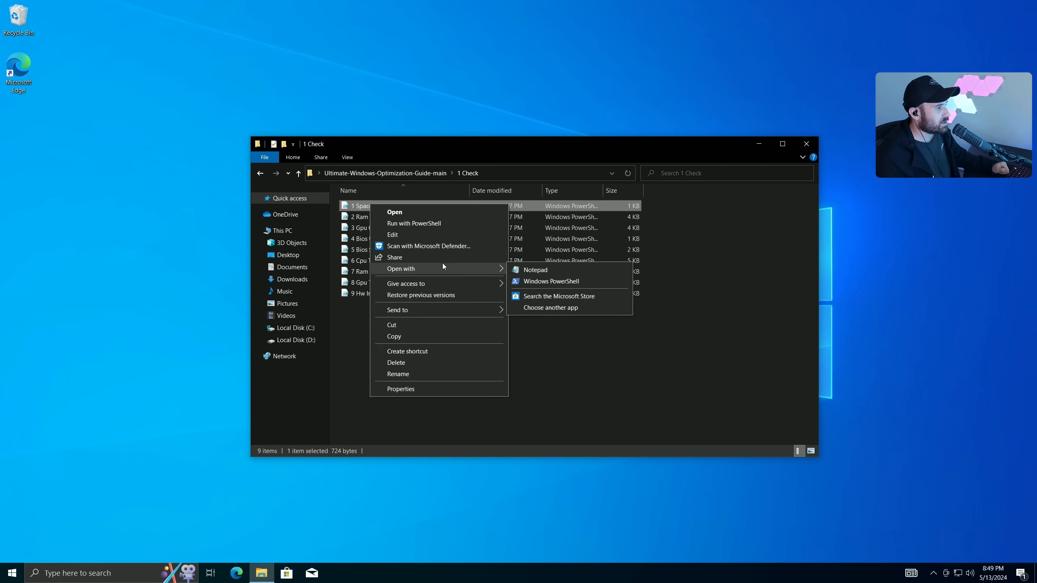
{"action": "left_click", "coordinate": [551, 308]}
{"action": "left_click", "coordinate": [488, 251]}
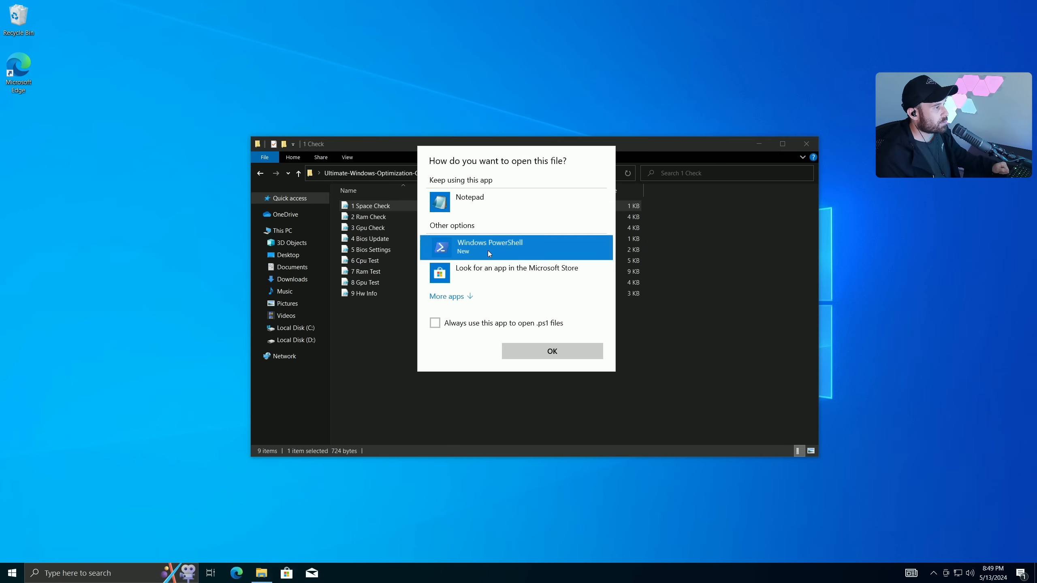
{"action": "left_click", "coordinate": [434, 323]}
{"action": "left_click", "coordinate": [557, 351]}
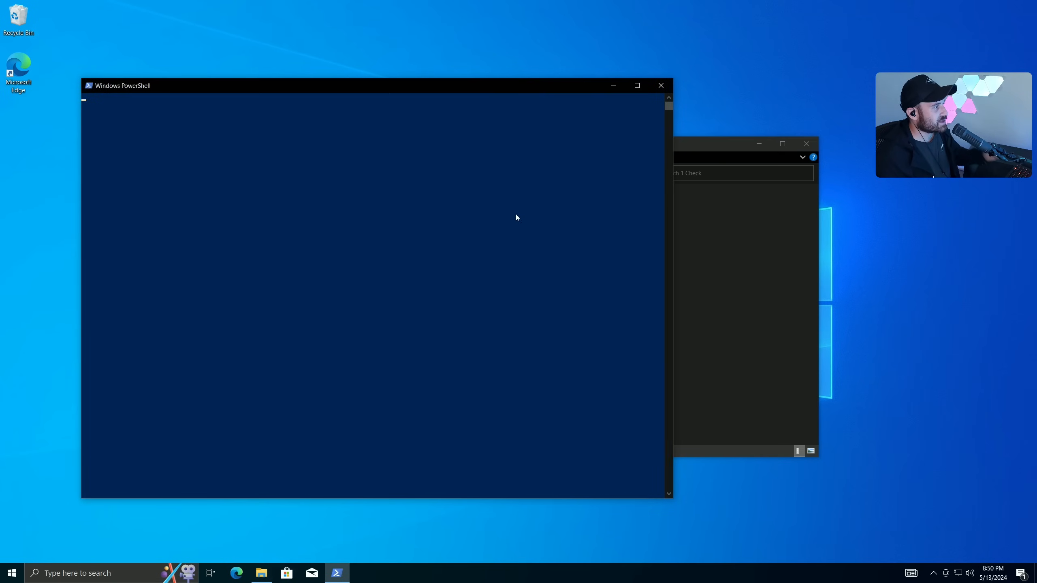
{"action": "left_click", "coordinate": [260, 176]}
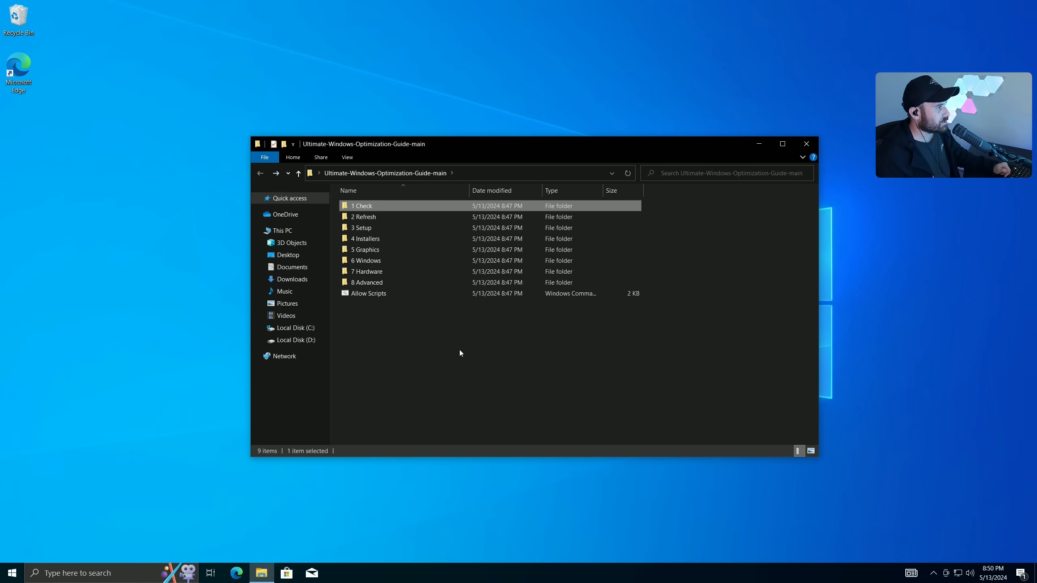
Run 1 Space Check from the 1 Check folder, allowing Windows PowerShell to make changes to the device
{"action": "key", "text": "Return"}
{"action": "double_click", "coordinate": [372, 206]}
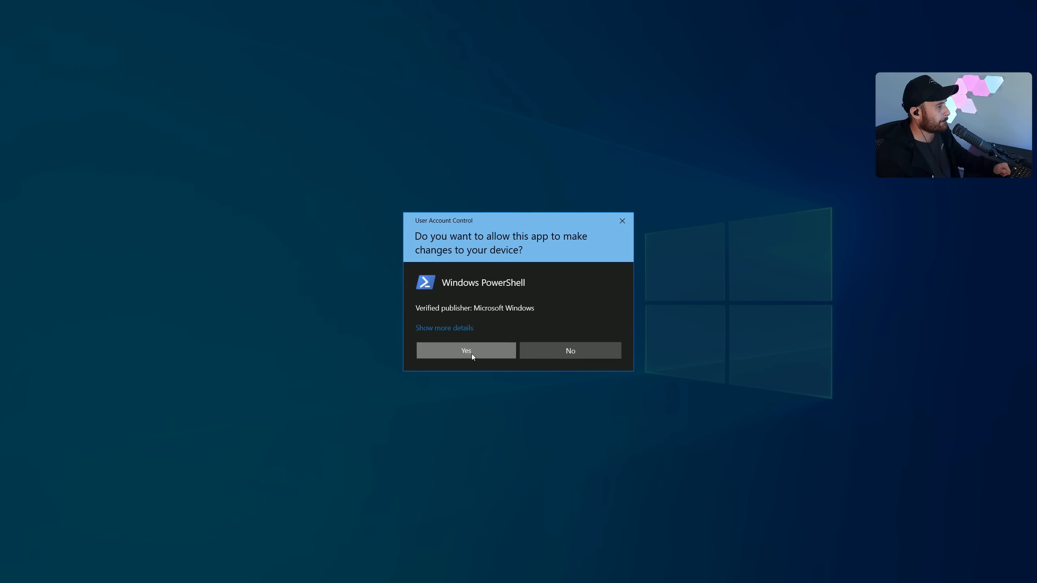
{"action": "left_click", "coordinate": [472, 353]}
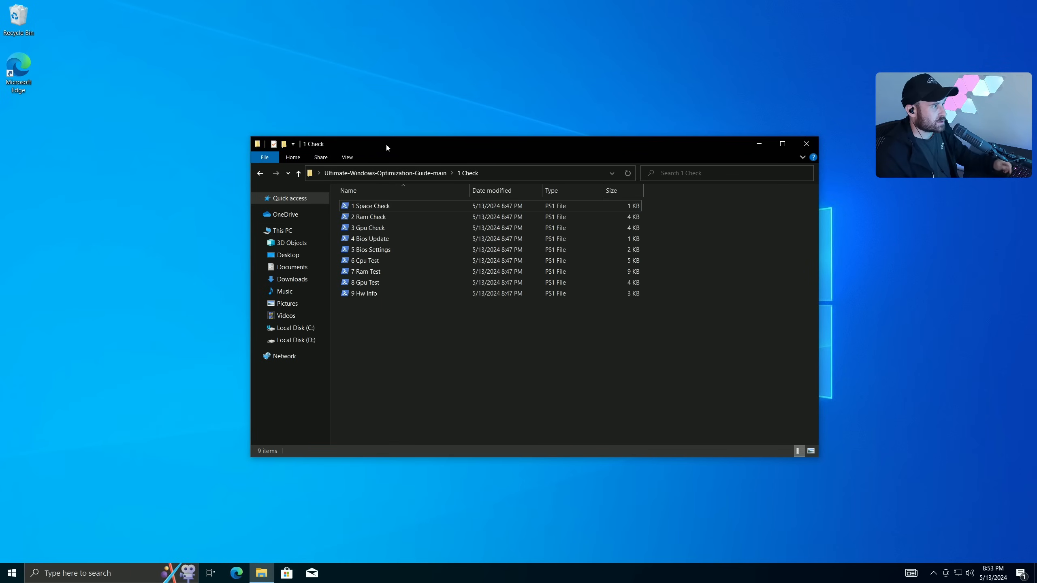
Run 2 Ram Check with administrator permission and show the current memory timings in CPU-Z
{"action": "double_click", "coordinate": [370, 217]}
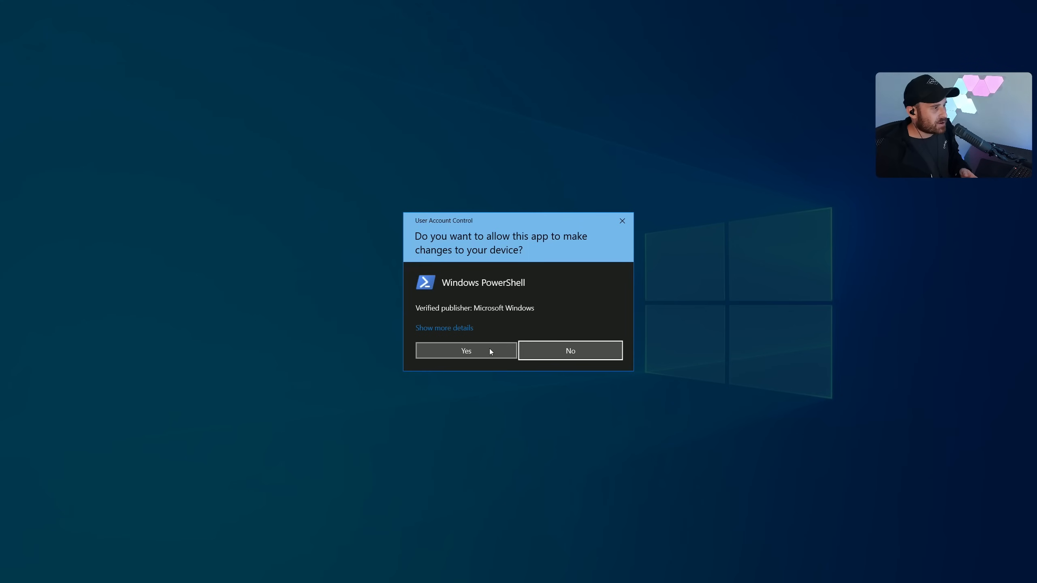
{"action": "left_click", "coordinate": [489, 348]}
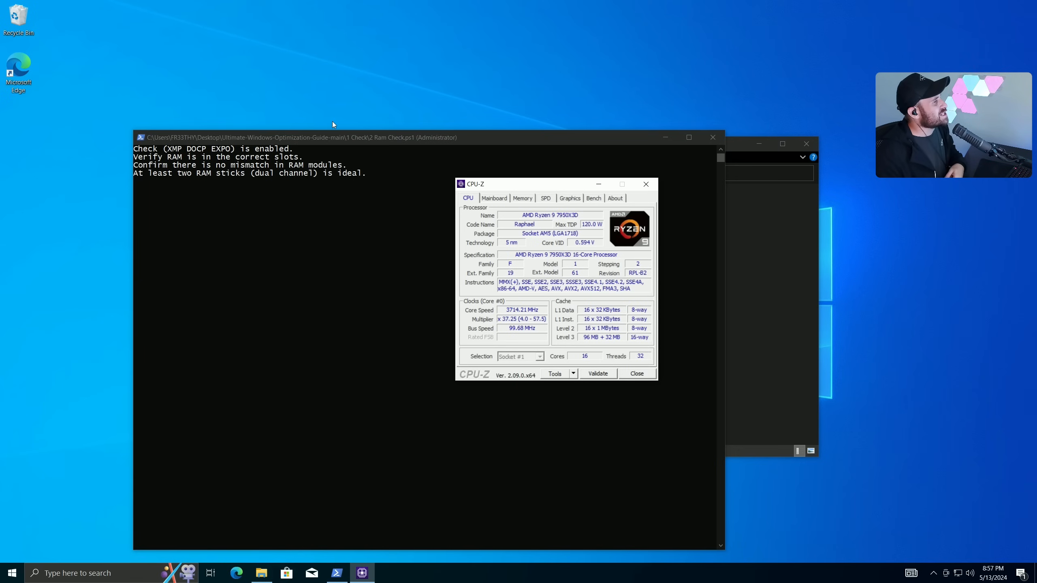
{"action": "left_click", "coordinate": [520, 199]}
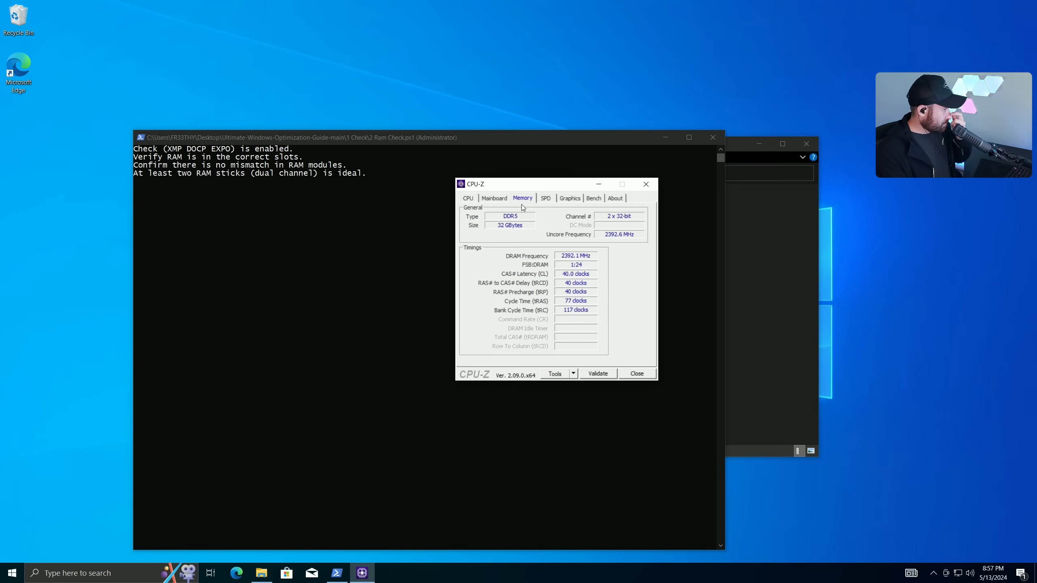
Examine the SPD data of memory slots #1 and #2 and compare the EXPO profile with the current memory timings
{"action": "left_click", "coordinate": [546, 199]}
{"action": "left_click", "coordinate": [500, 219]}
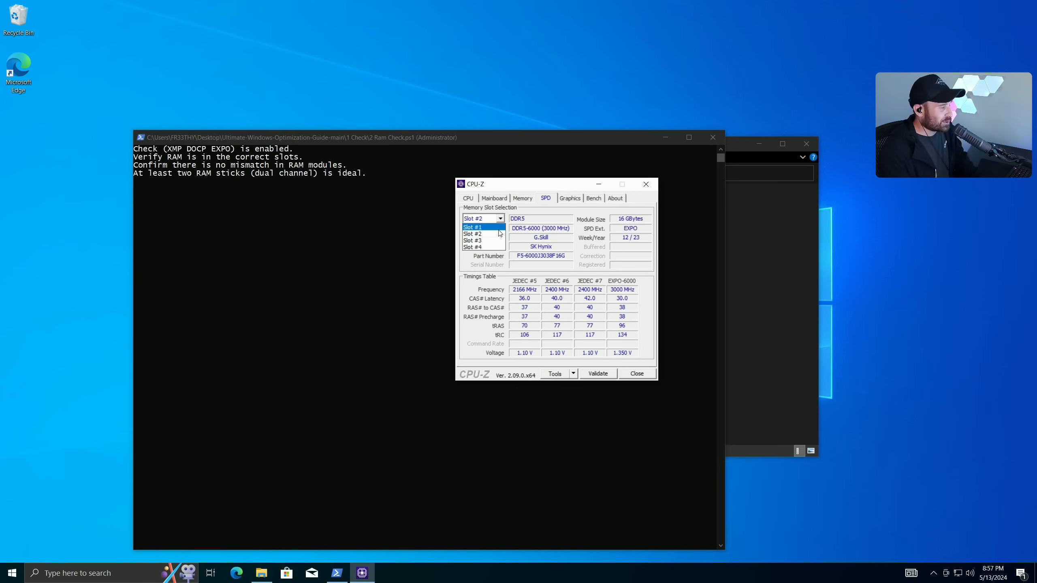
{"action": "left_click", "coordinate": [495, 228]}
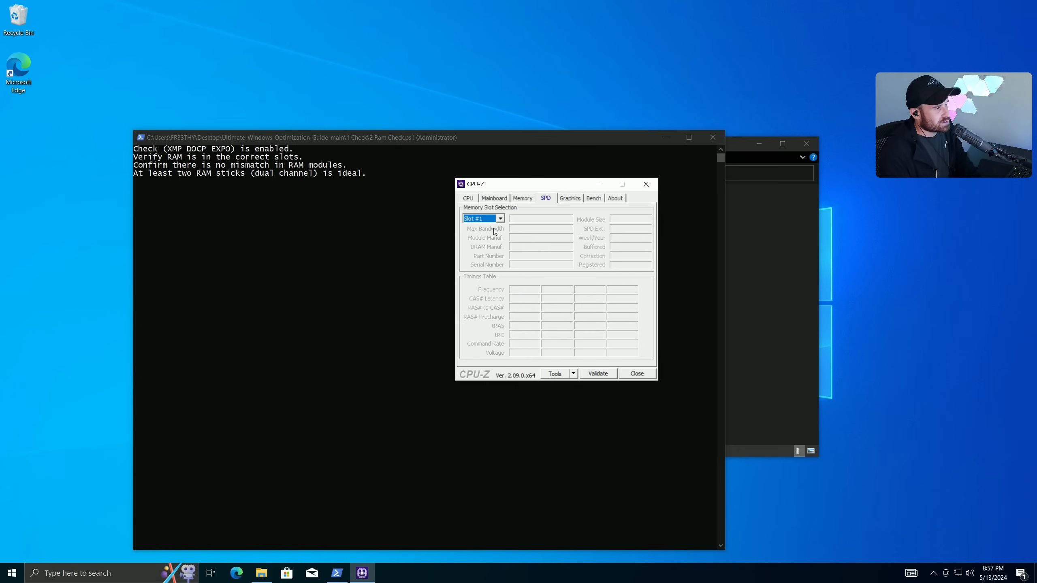
{"action": "left_click", "coordinate": [498, 220]}
{"action": "left_click", "coordinate": [488, 233]}
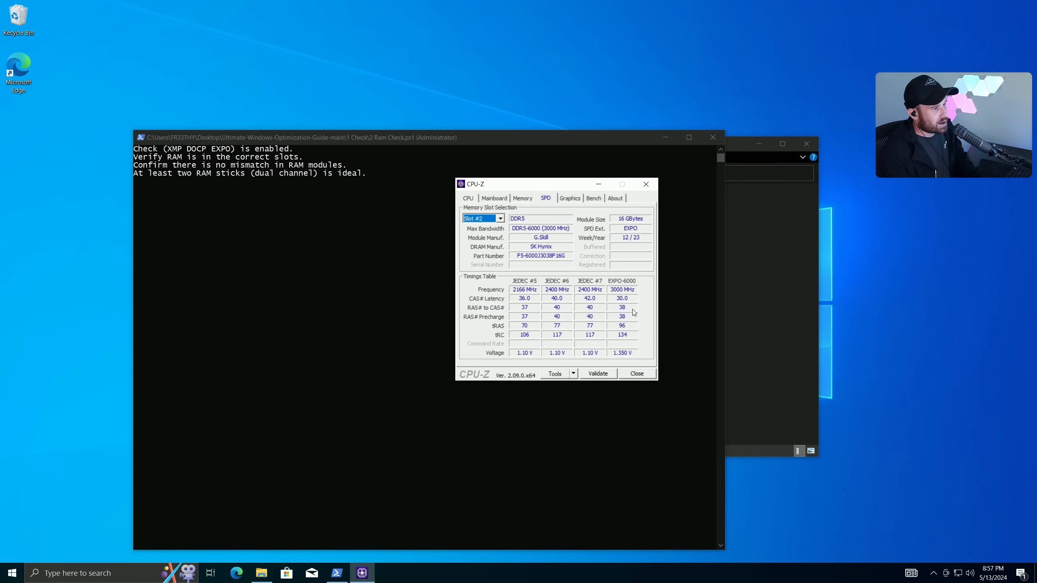
{"action": "left_click", "coordinate": [522, 199]}
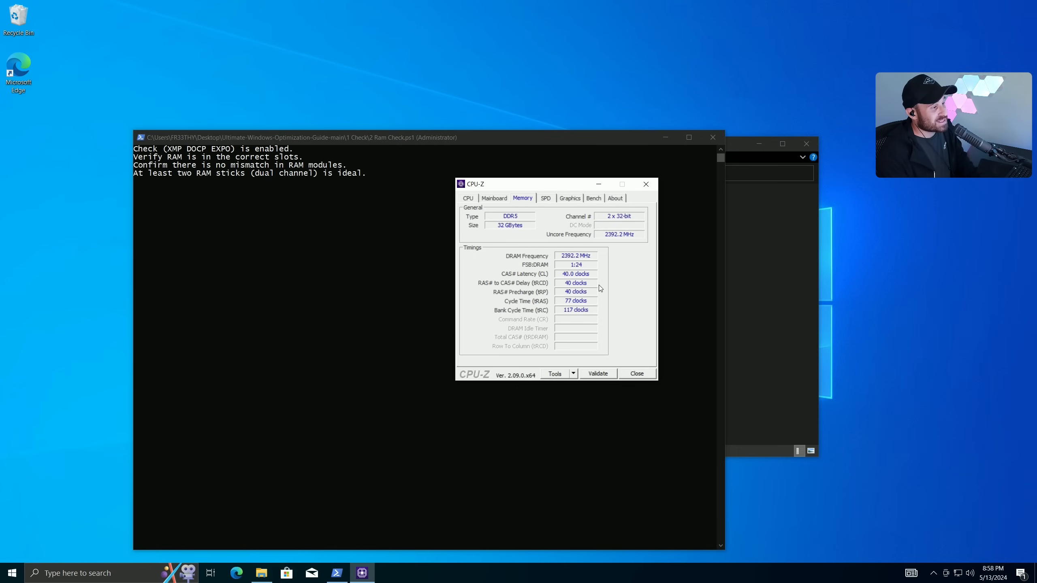
Inspect the SPD details of memory slots #1 to #4 in turn to find which slots hold RAM modules
{"action": "left_click", "coordinate": [551, 199]}
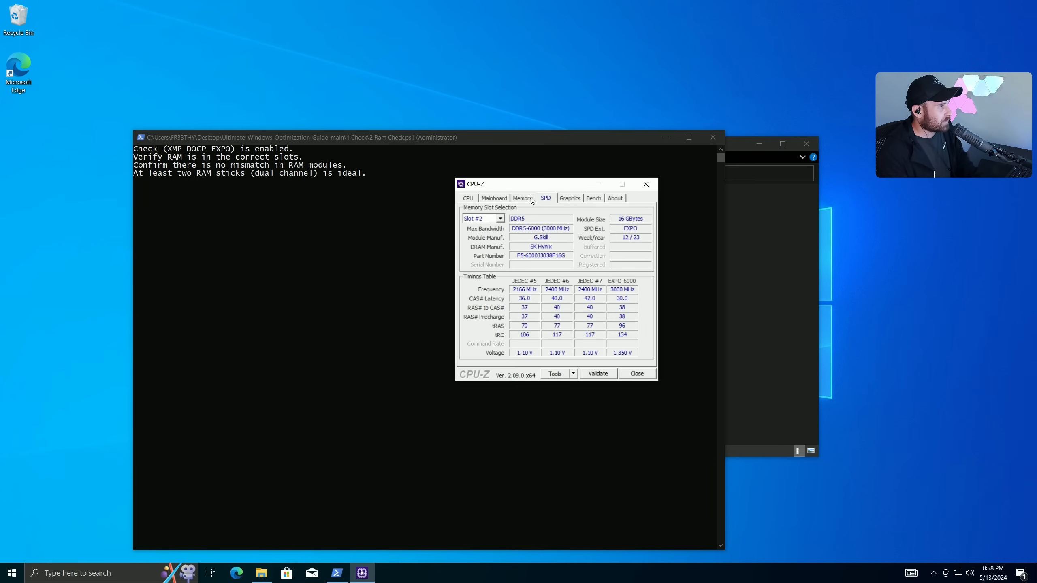
{"action": "left_click", "coordinate": [495, 220]}
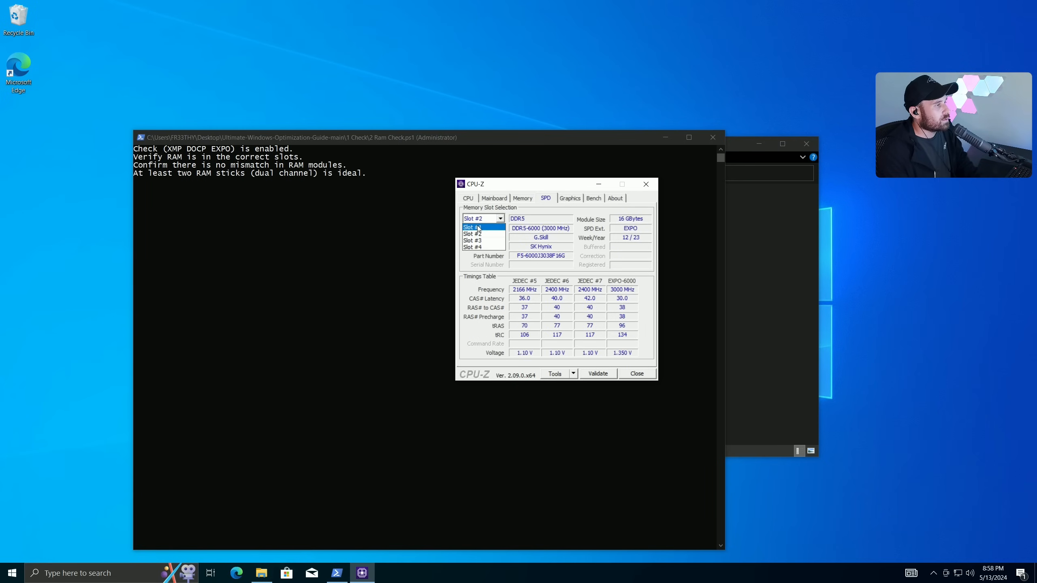
{"action": "left_click", "coordinate": [478, 228]}
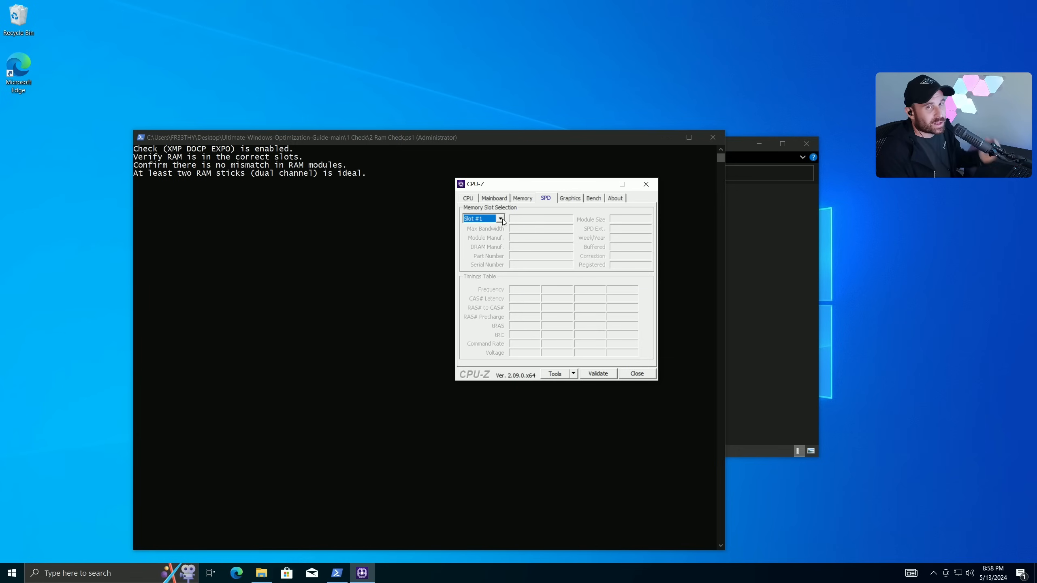
{"action": "left_click", "coordinate": [503, 219]}
{"action": "left_click", "coordinate": [493, 234]}
{"action": "left_click", "coordinate": [493, 219]}
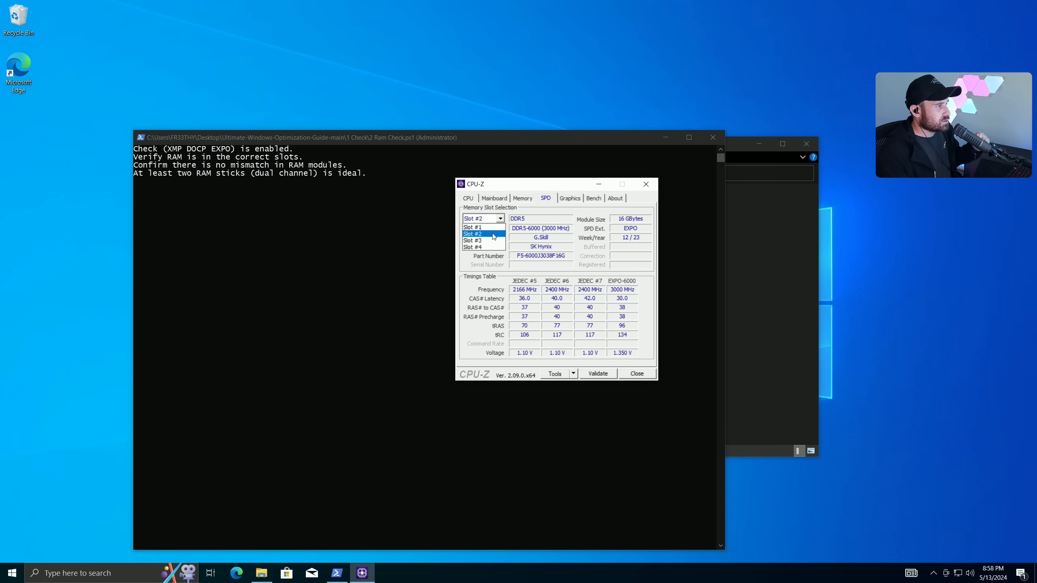
{"action": "left_click", "coordinate": [493, 240]}
{"action": "left_click", "coordinate": [499, 219]}
{"action": "left_click", "coordinate": [493, 248]}
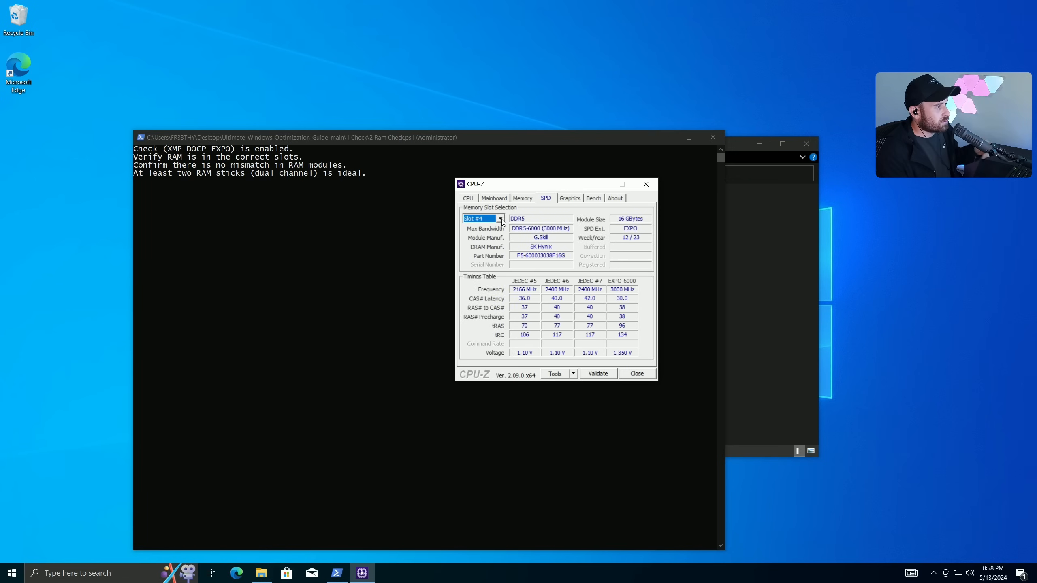
Check slots #2 and #4 in the SPD data to verify that the RAM sticks are in the correct slots
{"action": "left_click", "coordinate": [500, 220]}
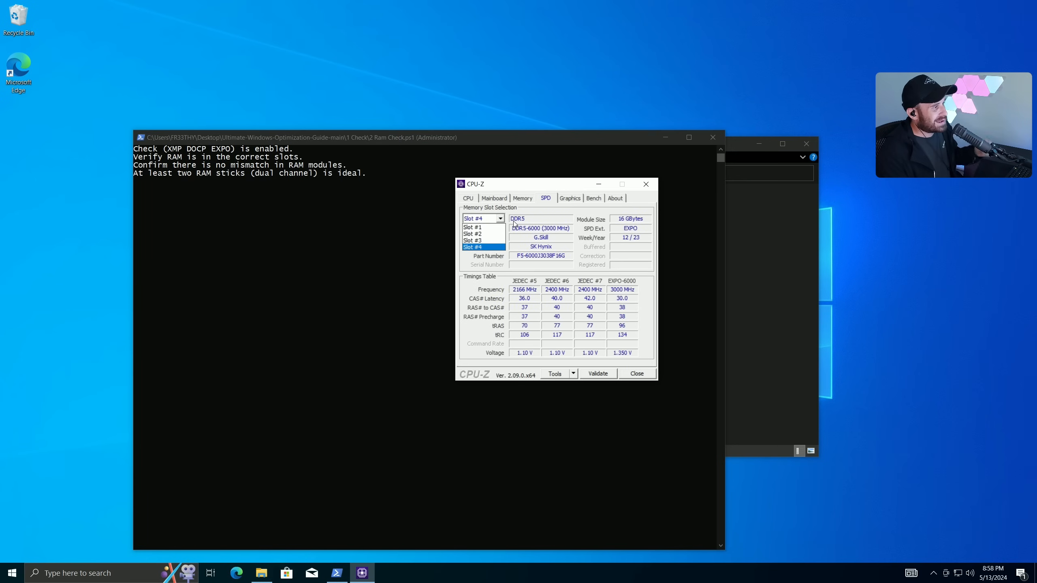
{"action": "left_click", "coordinate": [481, 234]}
{"action": "left_click", "coordinate": [500, 218]}
{"action": "left_click", "coordinate": [493, 246]}
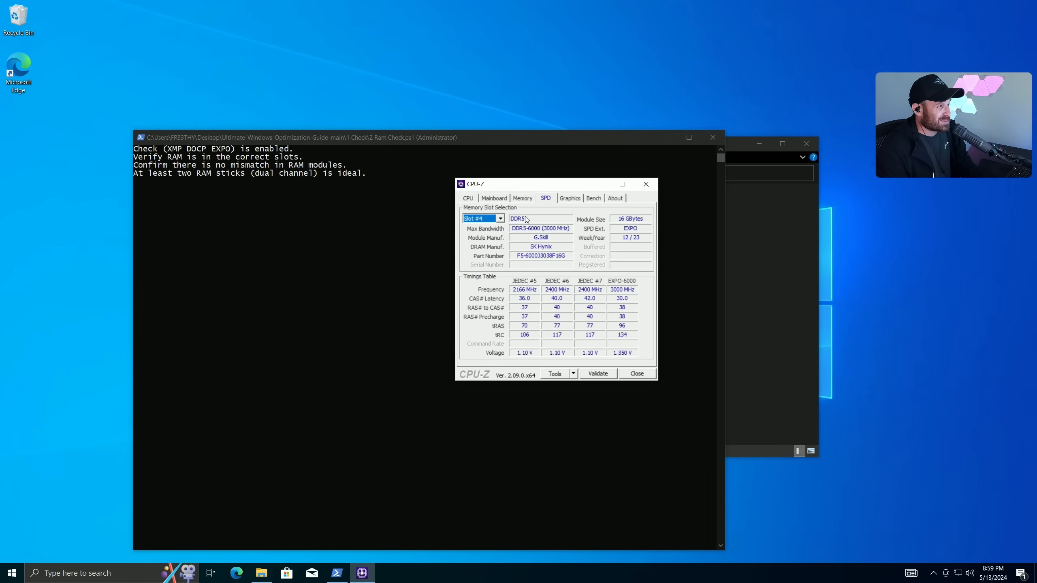
{"action": "left_click", "coordinate": [501, 219]}
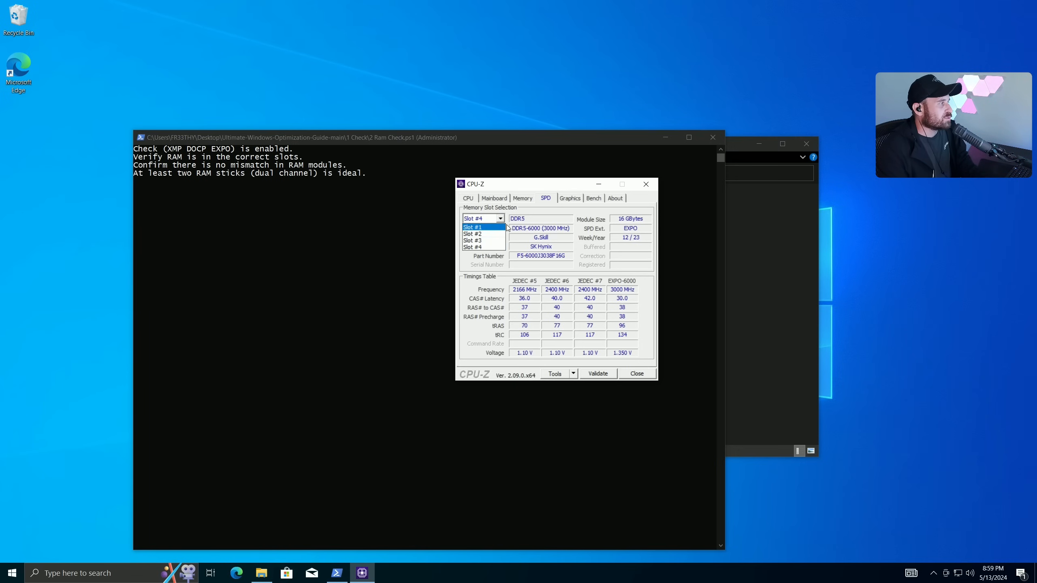
{"action": "left_click", "coordinate": [541, 230]}
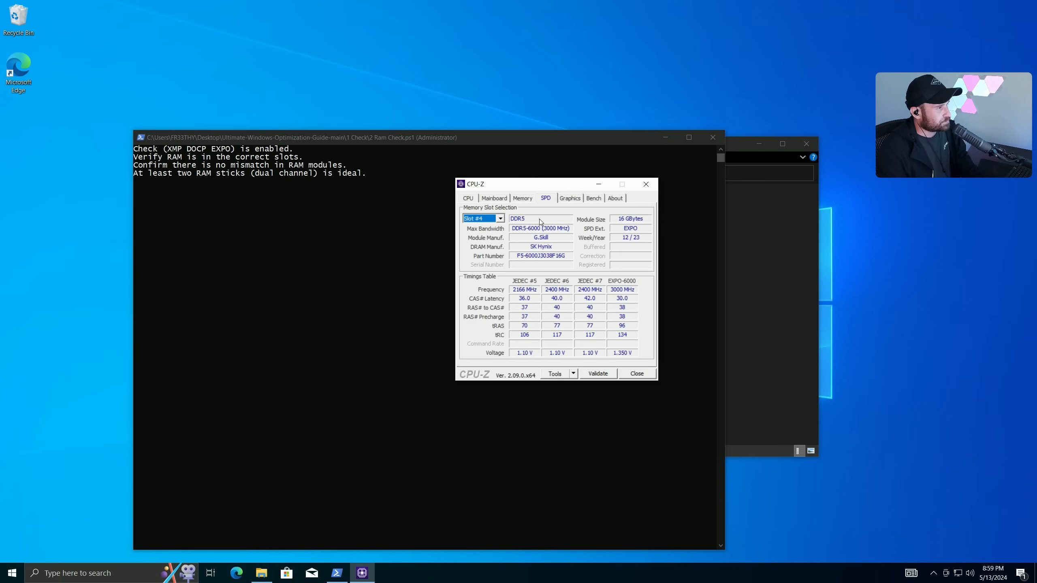
{"action": "left_click", "coordinate": [501, 219]}
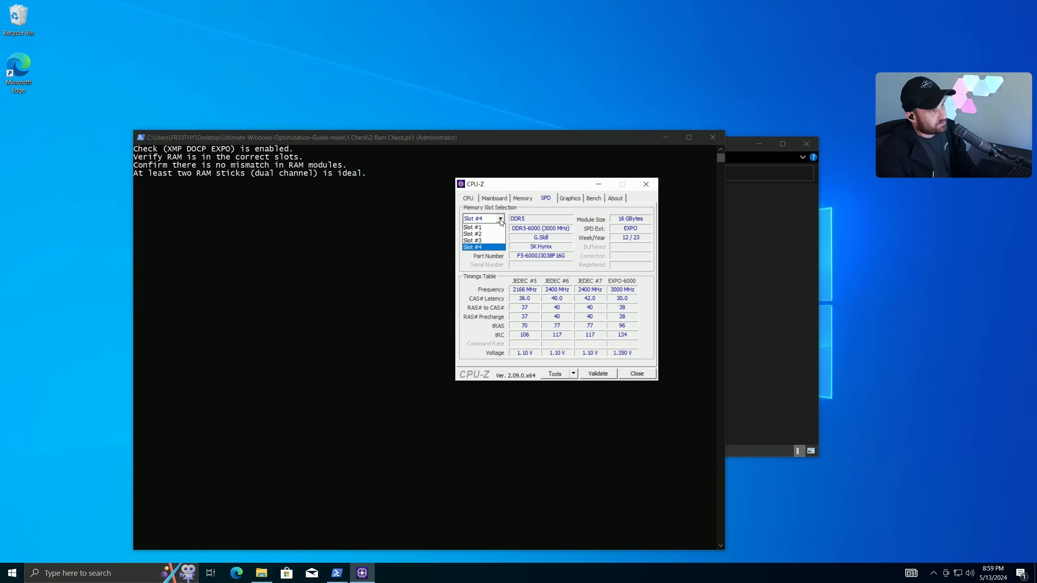
{"action": "left_click", "coordinate": [543, 244]}
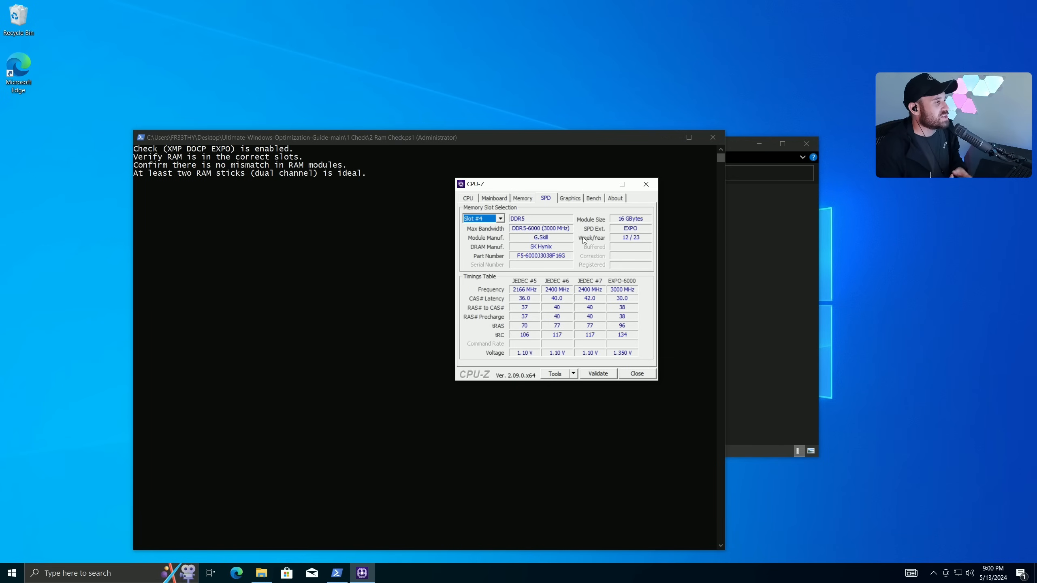
Go through the SPD data of all four memory slots again, from slot #1 to slot #4
{"action": "left_click", "coordinate": [501, 219]}
{"action": "left_click", "coordinate": [490, 227]}
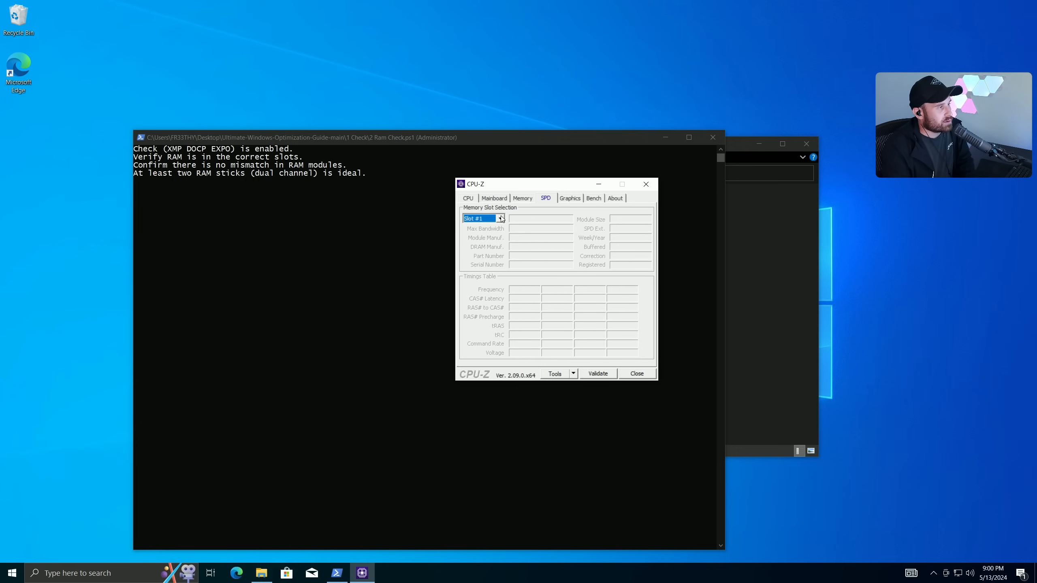
{"action": "left_click", "coordinate": [499, 219]}
{"action": "left_click", "coordinate": [490, 233]}
{"action": "left_click", "coordinate": [501, 220]}
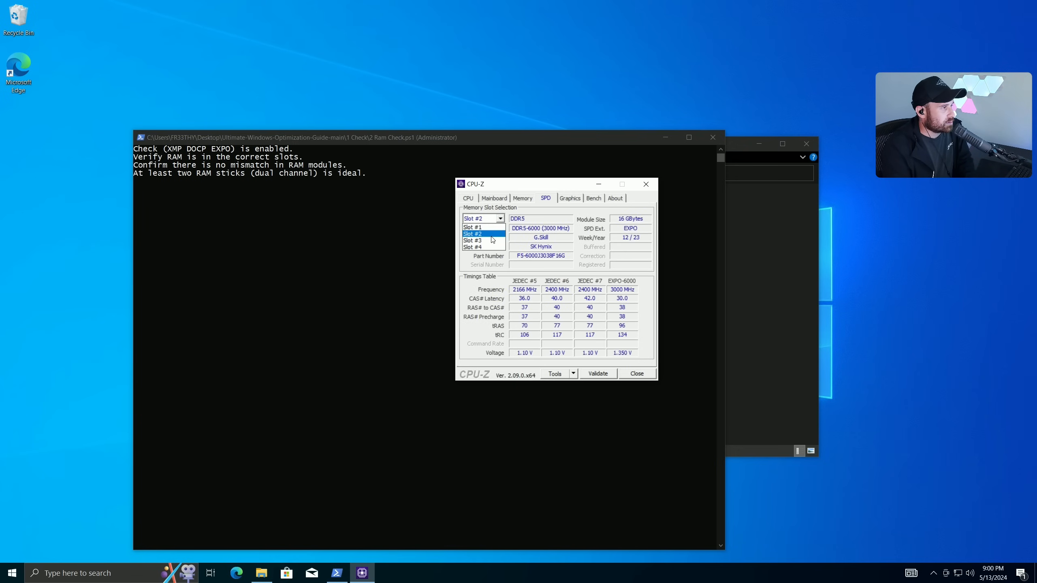
{"action": "left_click", "coordinate": [494, 241]}
{"action": "left_click", "coordinate": [501, 220]}
{"action": "left_click", "coordinate": [488, 247]}
Compare the manufacturer, part number and module size of the RAM in slots #2 and #4 for a mismatch
{"action": "left_click", "coordinate": [500, 219]}
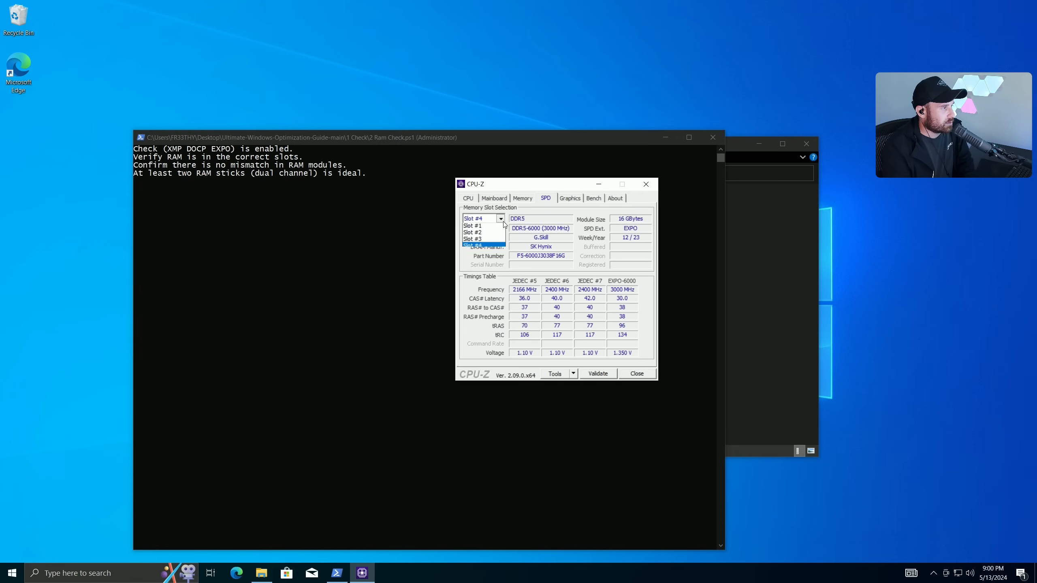
{"action": "left_click", "coordinate": [495, 235]}
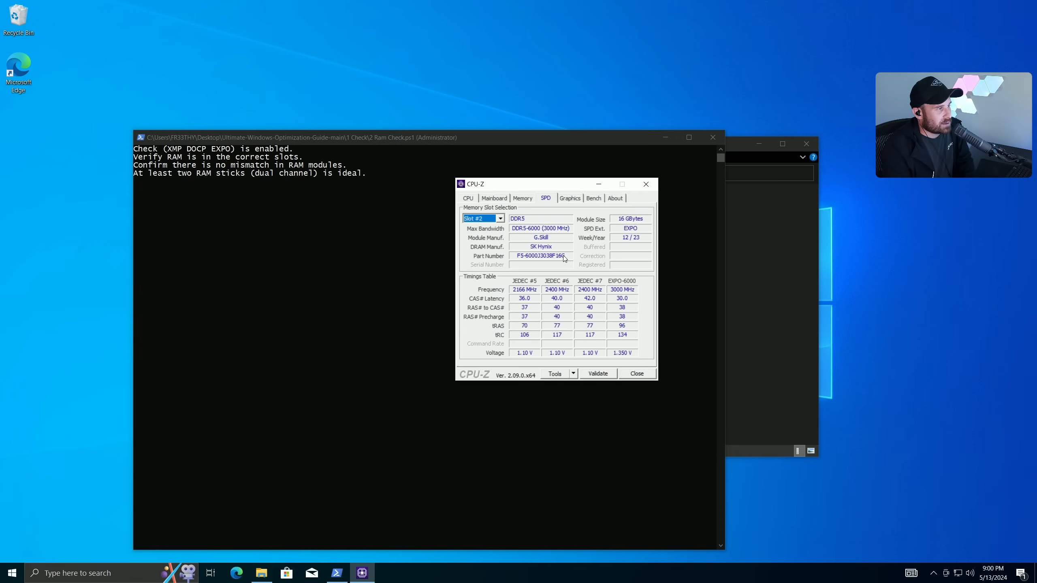
{"action": "left_click", "coordinate": [501, 220]}
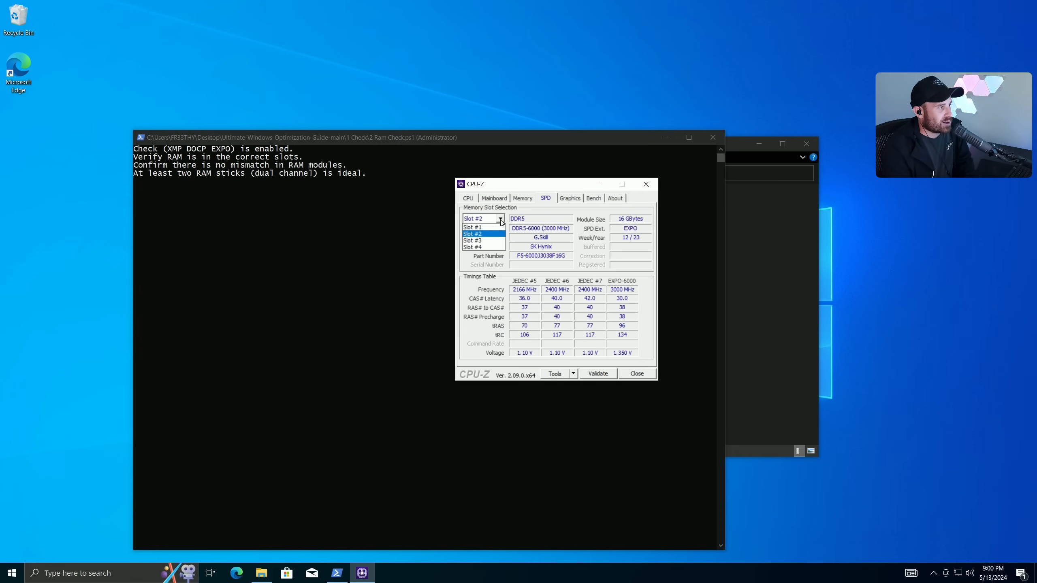
{"action": "left_click", "coordinate": [486, 247]}
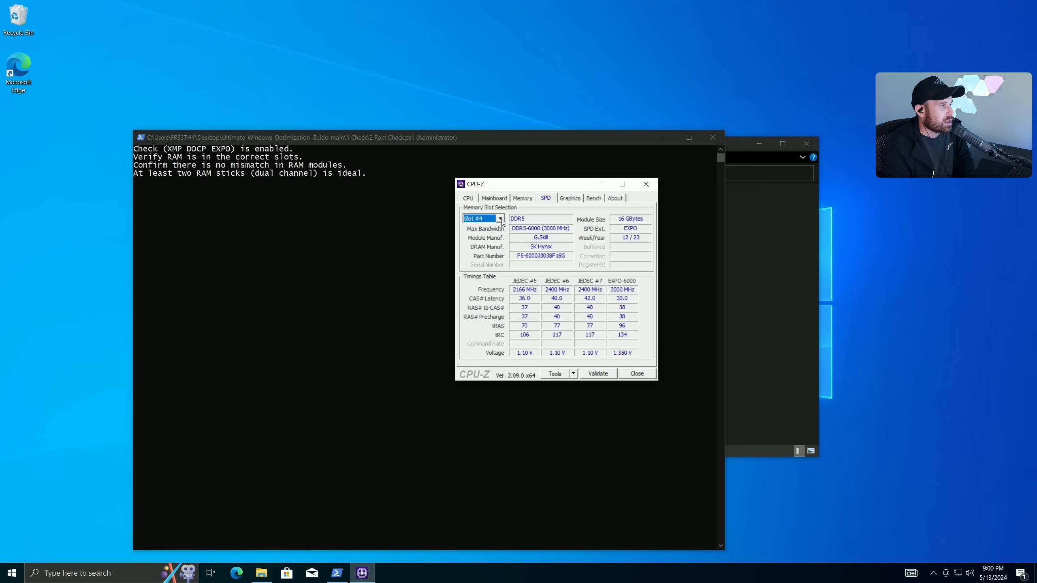
{"action": "left_click", "coordinate": [501, 220]}
{"action": "left_click", "coordinate": [488, 235]}
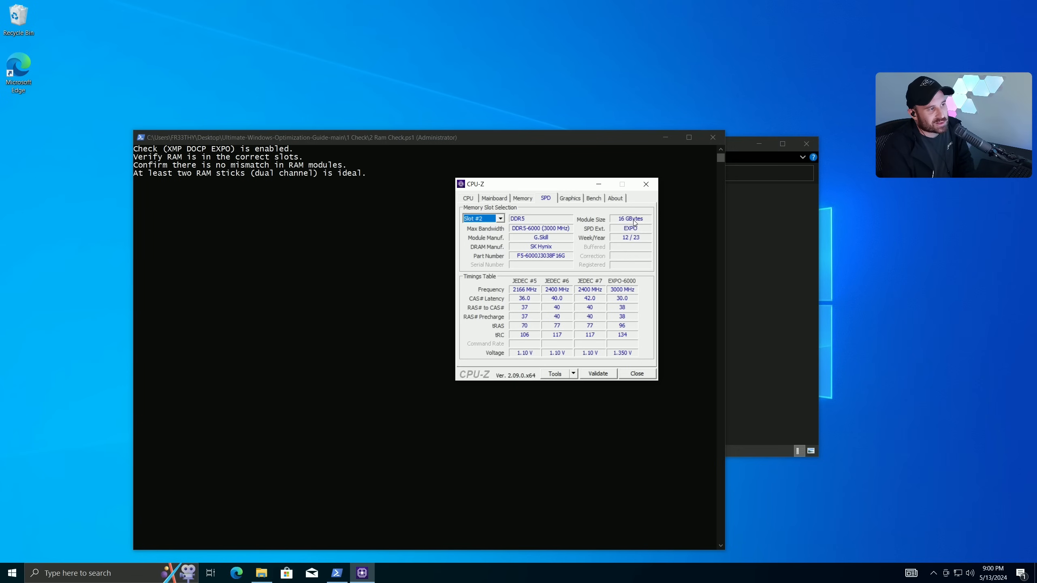
{"action": "left_click", "coordinate": [490, 218]}
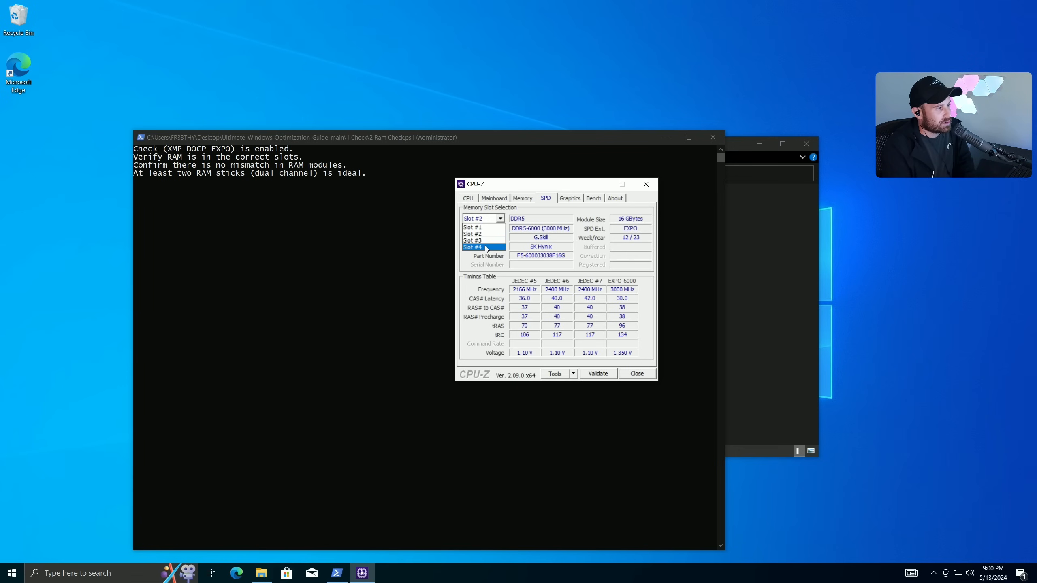
{"action": "left_click", "coordinate": [485, 250]}
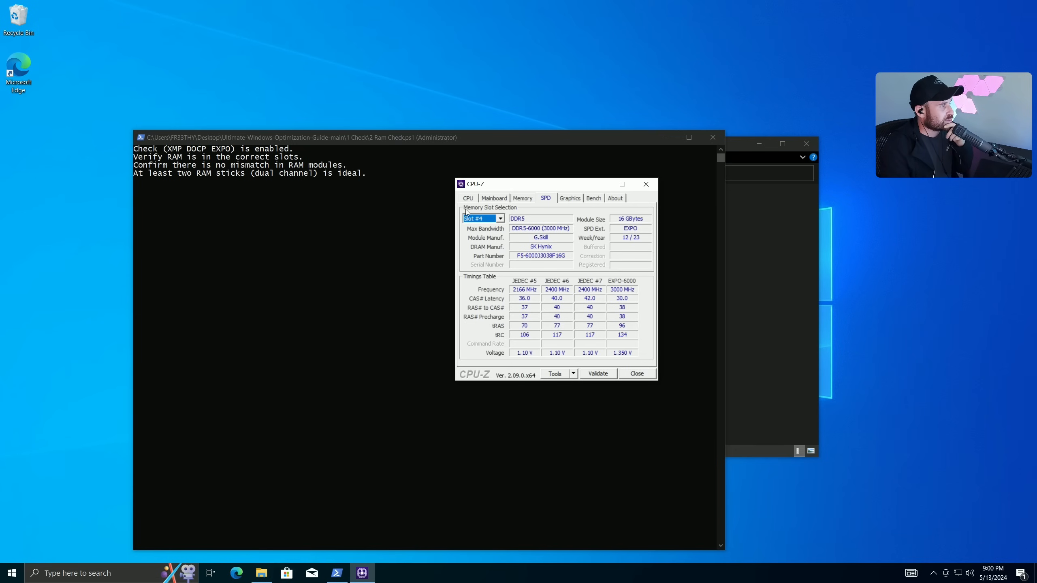
{"action": "left_click", "coordinate": [502, 220]}
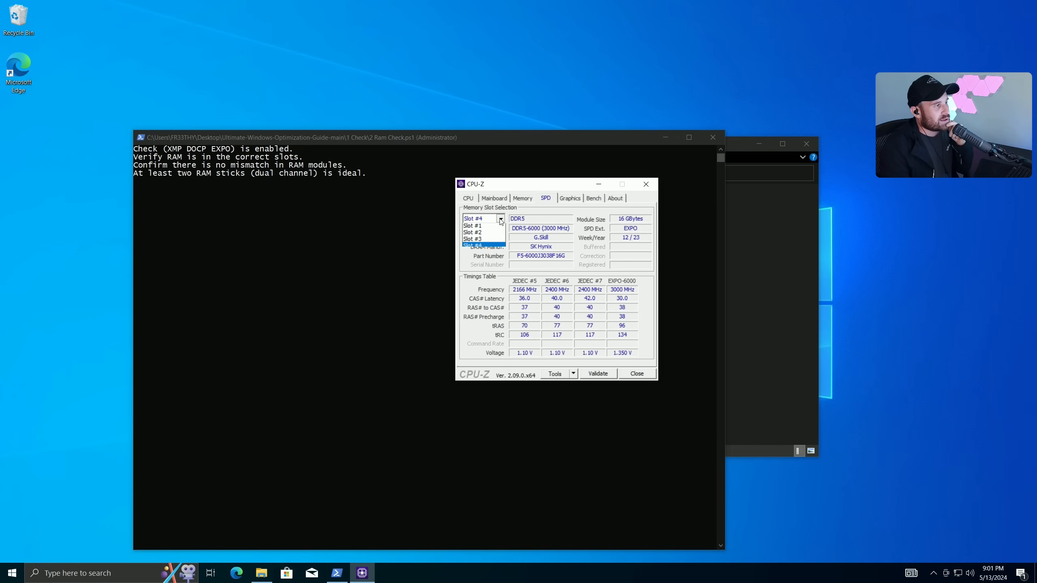
{"action": "left_click", "coordinate": [487, 236]}
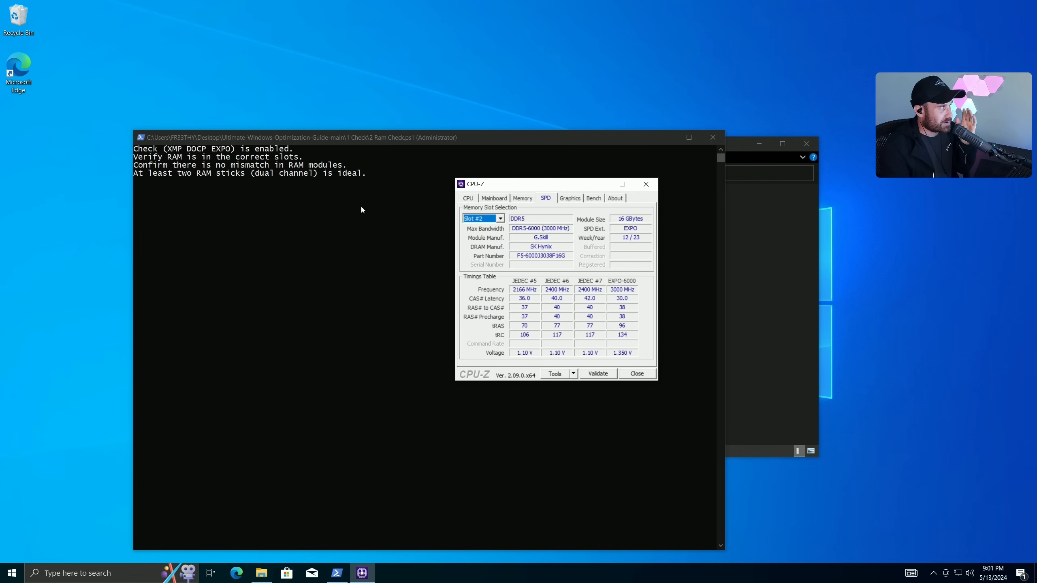
Review slot #2's EXPO profile against the current memory timings, and close CPU-Z and the Ram Check script
{"action": "left_click", "coordinate": [500, 220]}
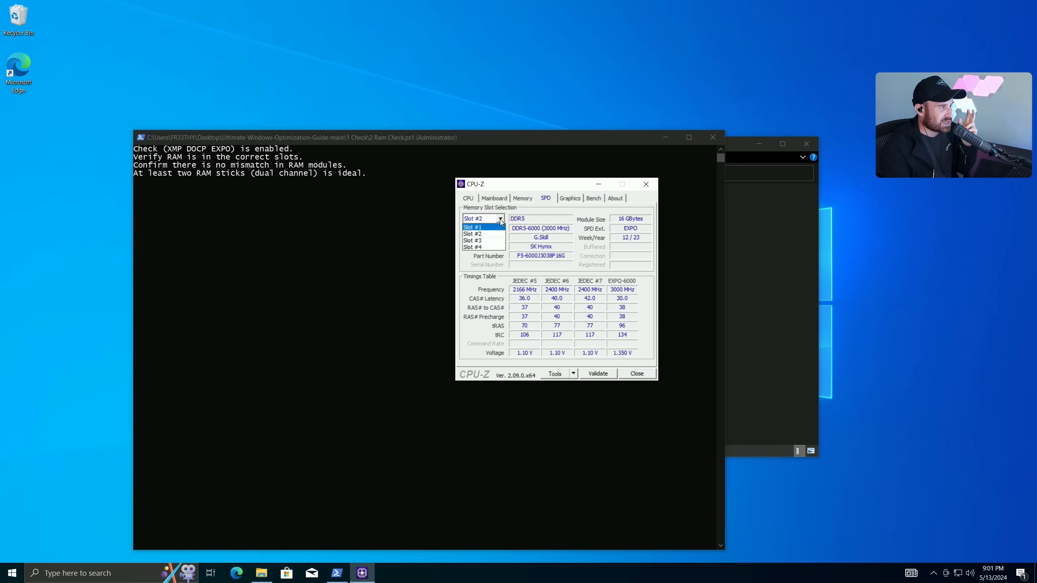
{"action": "left_click", "coordinate": [501, 222]}
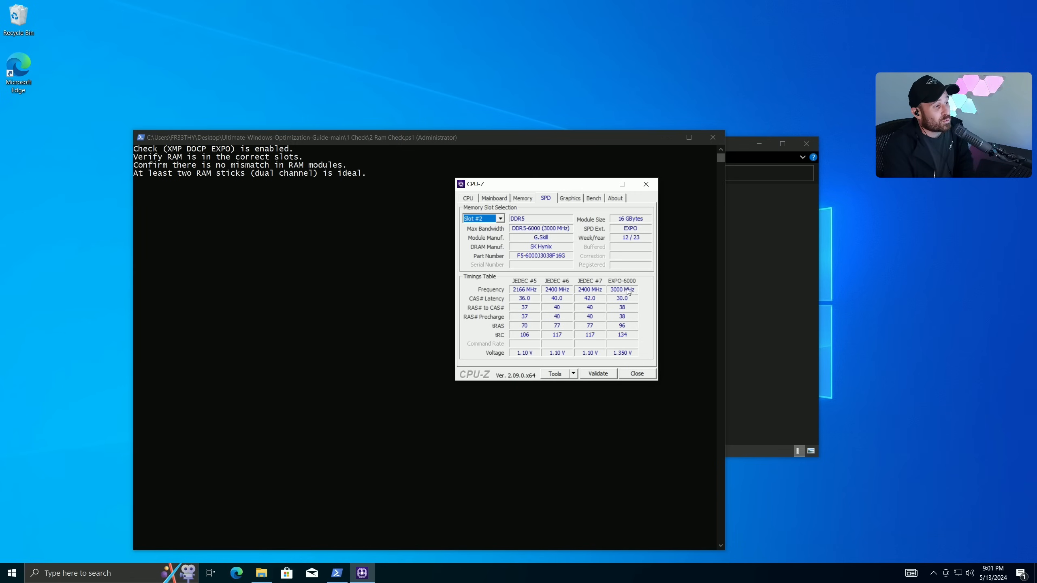
{"action": "left_click", "coordinate": [523, 198]}
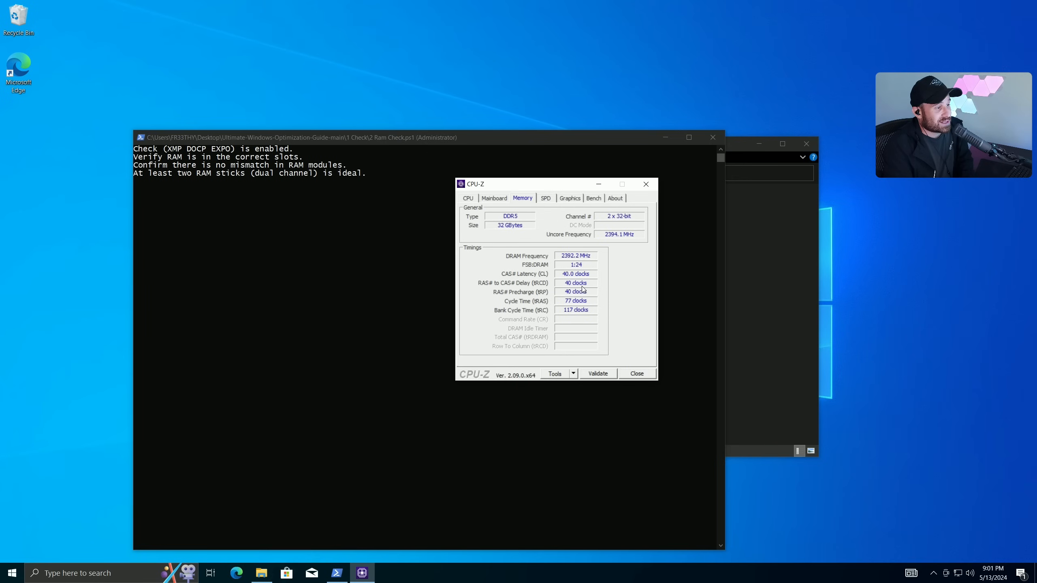
{"action": "left_click", "coordinate": [646, 184]}
{"action": "key", "text": "Return"}
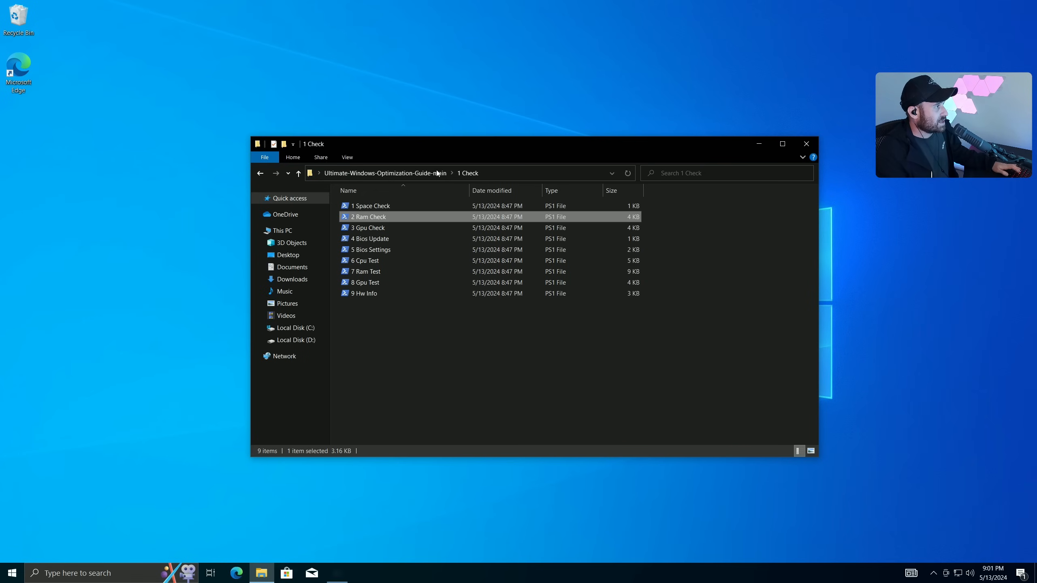
Run the 3 Gpu Check script with administrator rights and open GPU-Z in standalone mode without installing it
{"action": "double_click", "coordinate": [378, 229]}
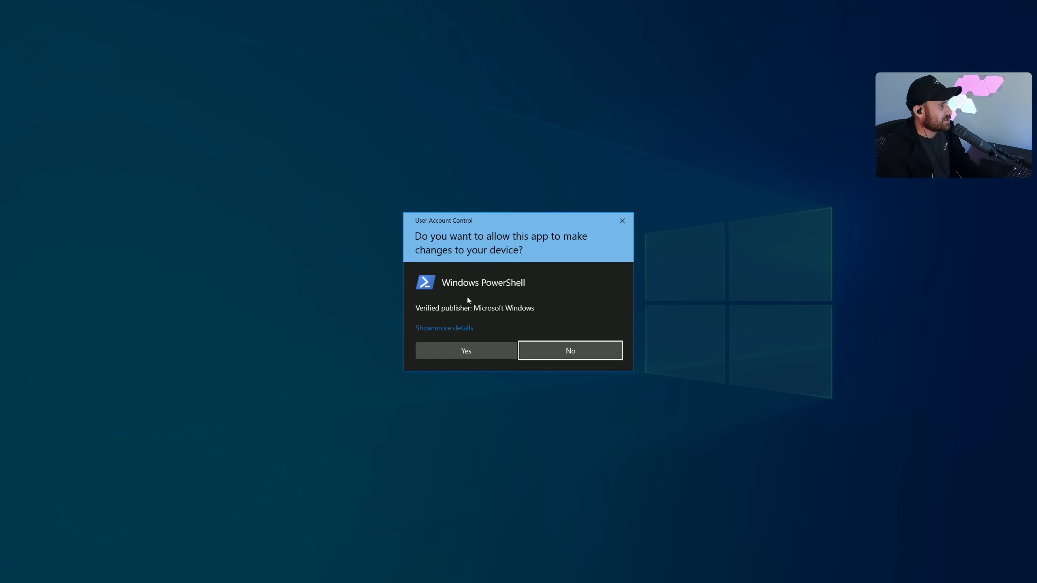
{"action": "left_click", "coordinate": [472, 349]}
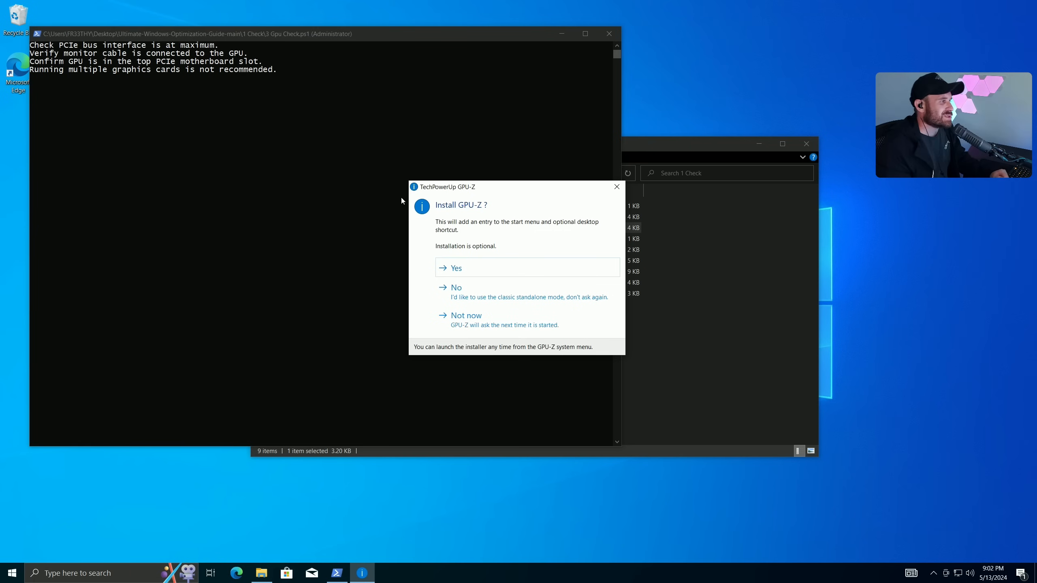
{"action": "left_click", "coordinate": [473, 289]}
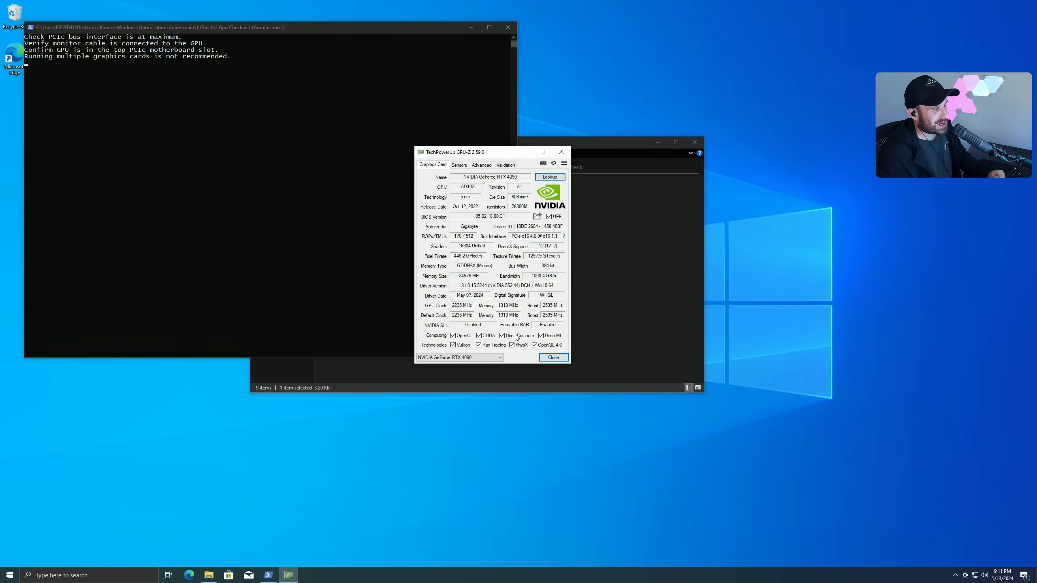
Inspect the Microsoft Basic Display Adapter in GPU-Z, and return to the NVIDIA GeForce RTX 4090
{"action": "left_click", "coordinate": [497, 357]}
{"action": "left_click", "coordinate": [485, 371]}
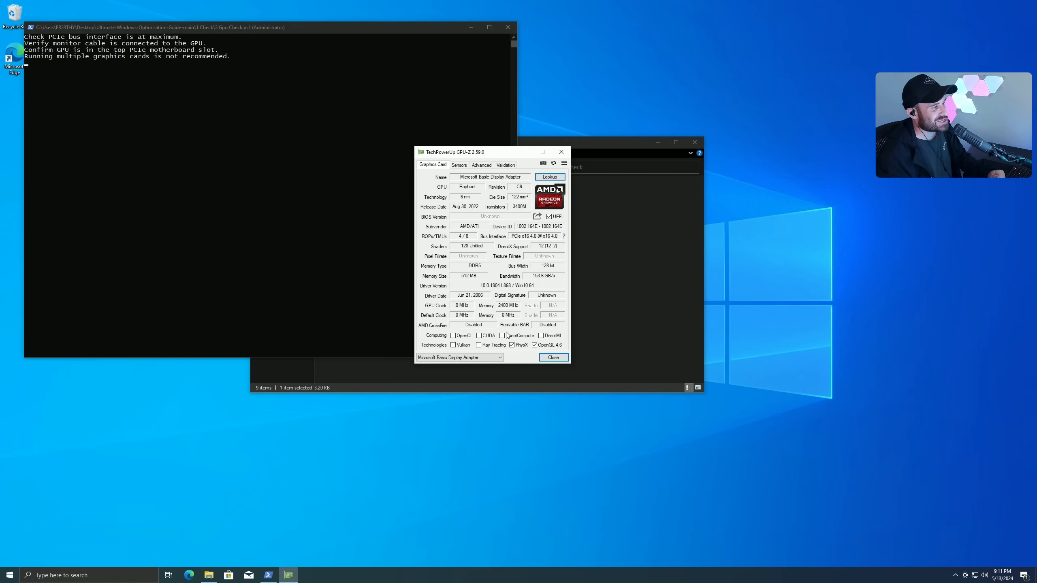
{"action": "left_click", "coordinate": [499, 357]}
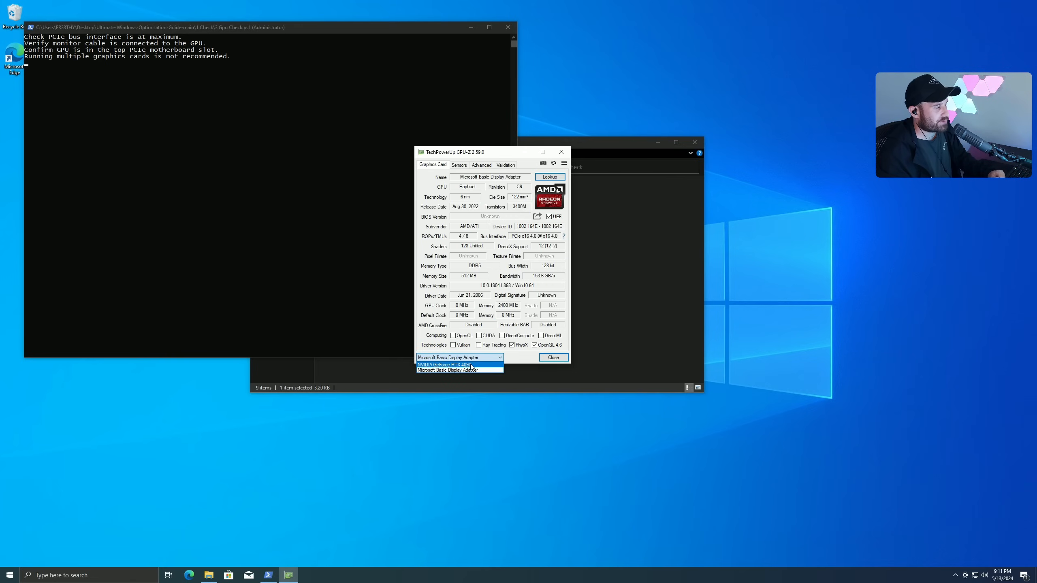
{"action": "left_click", "coordinate": [473, 365]}
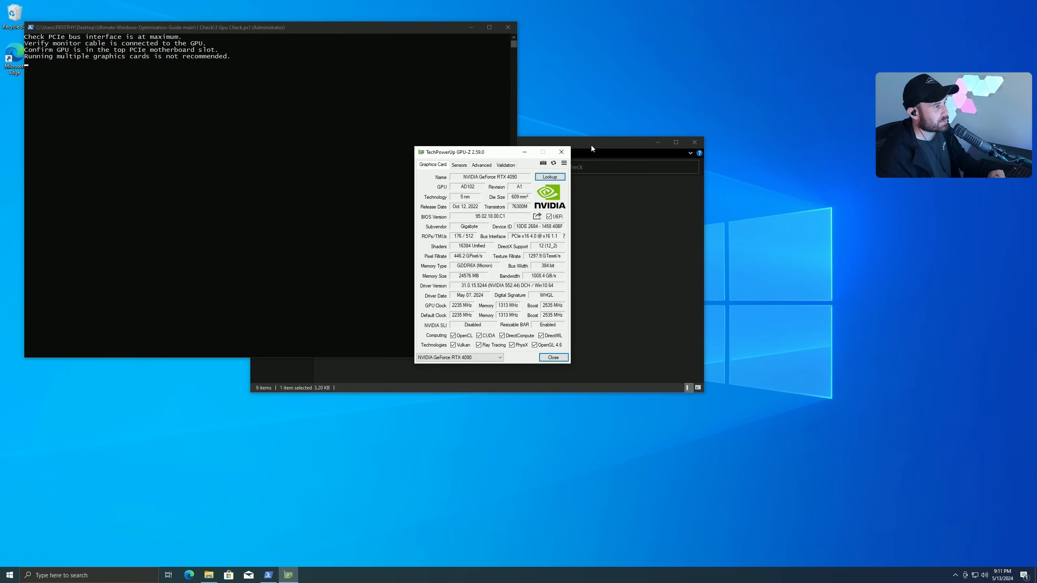
Start GPU-Z's render test to check the RTX 4090's PCIe bus interface speed under load
{"action": "mouse_move", "coordinate": [518, 241]}
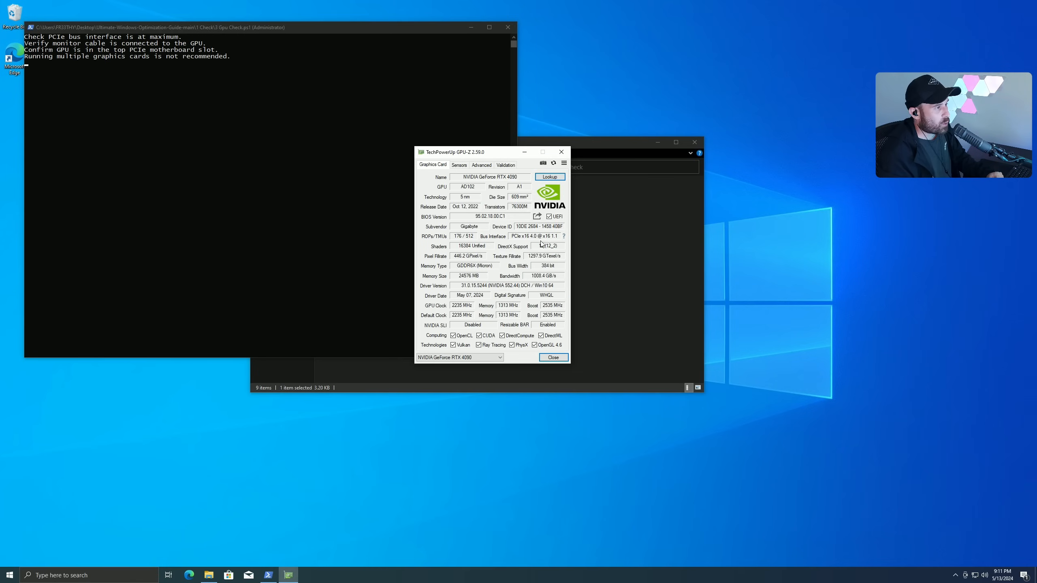
{"action": "mouse_move", "coordinate": [558, 241]}
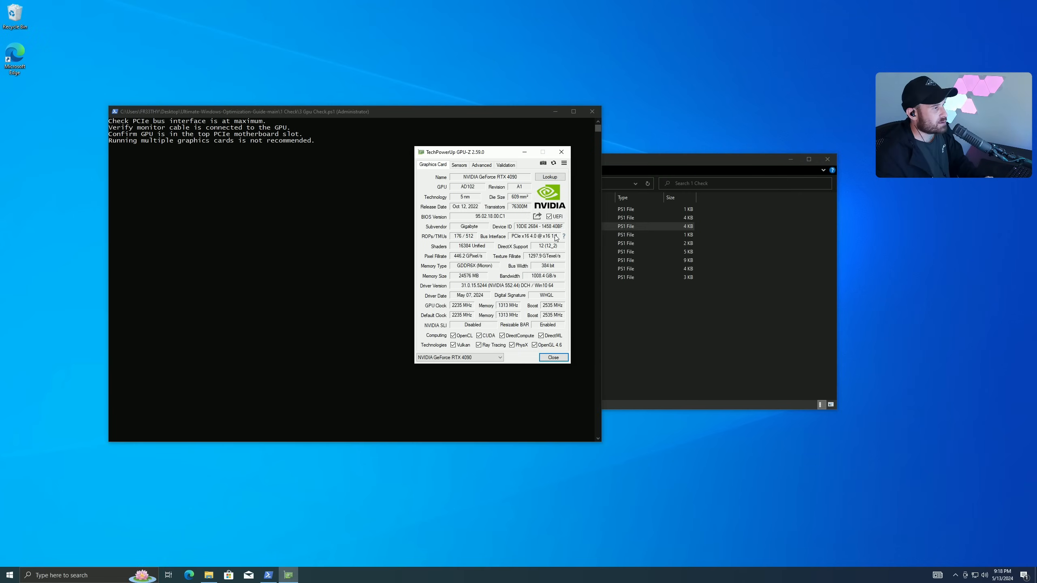
{"action": "left_click", "coordinate": [564, 236]}
{"action": "left_click", "coordinate": [640, 305]}
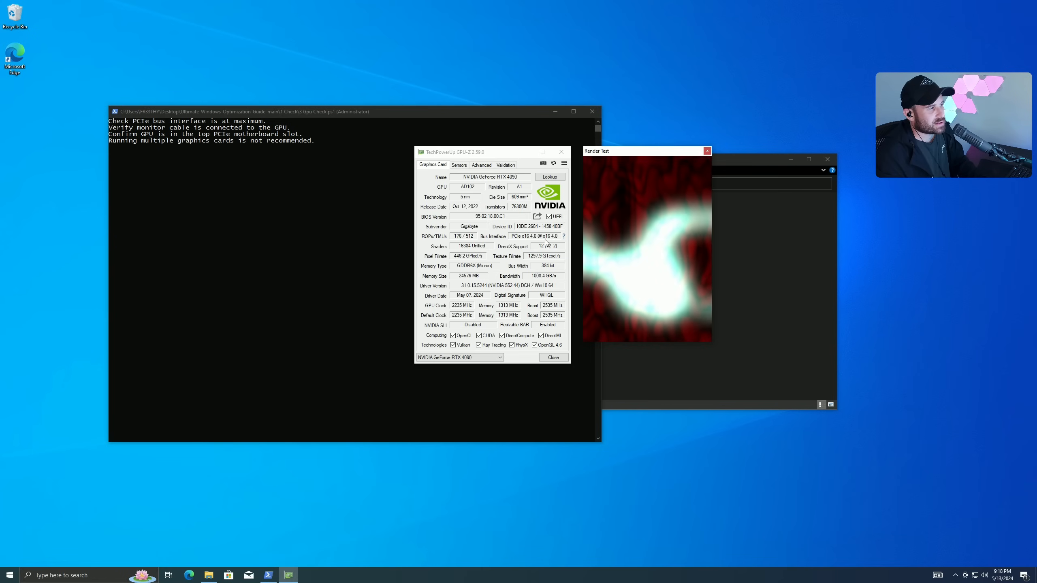
{"action": "mouse_move", "coordinate": [559, 239]}
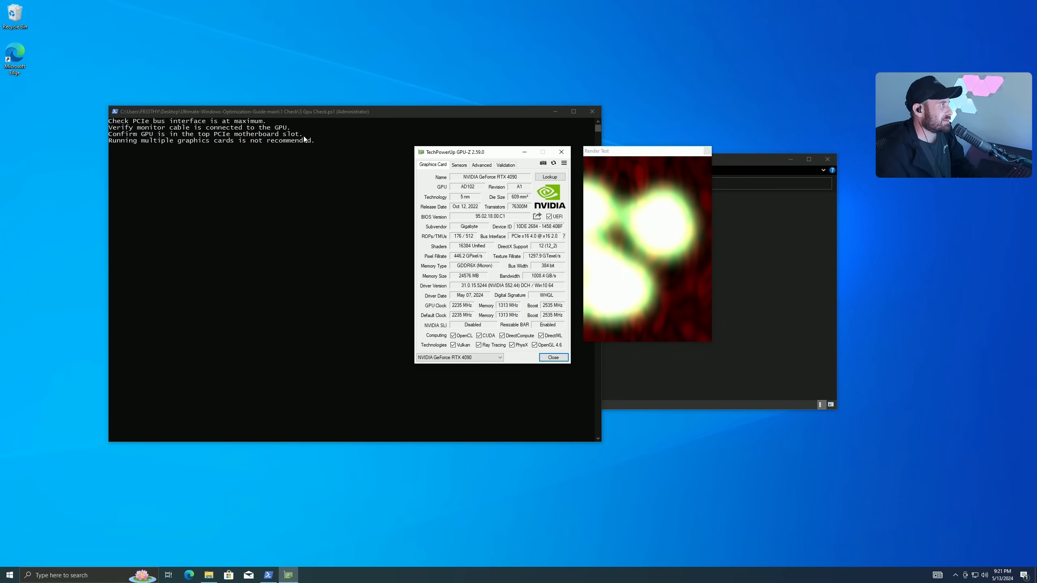
Check for a second graphics adapter by switching between the Microsoft Basic Display Adapter and the RTX 4090, and close GPU-Z
{"action": "left_click", "coordinate": [461, 358]}
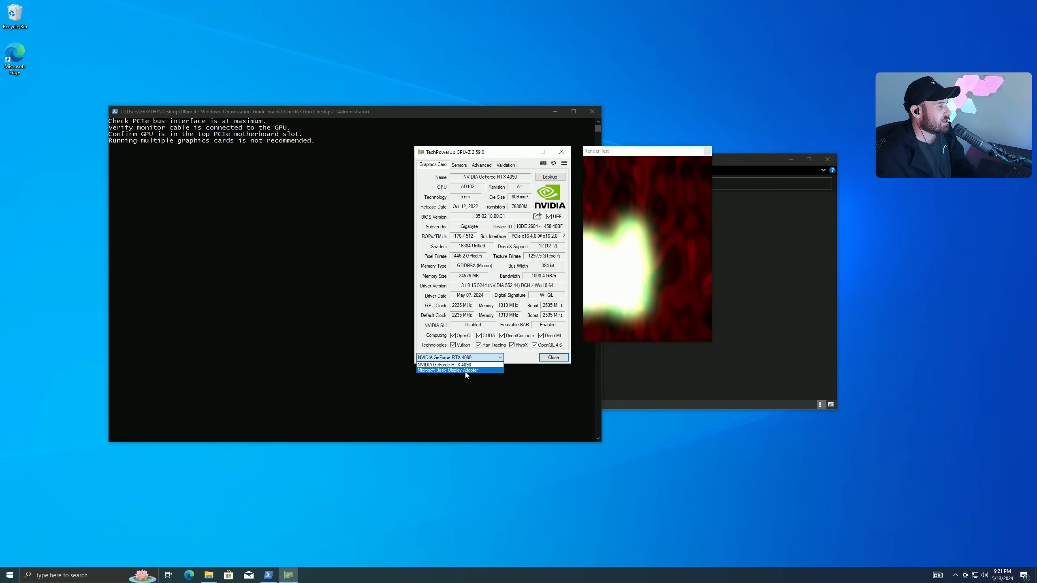
{"action": "left_click", "coordinate": [469, 371]}
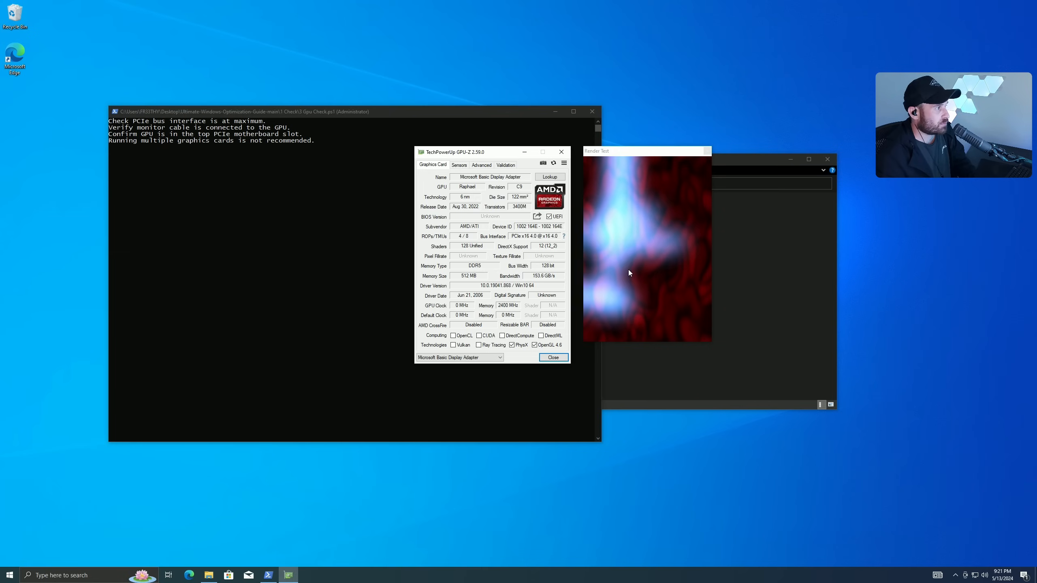
{"action": "left_click", "coordinate": [498, 358]}
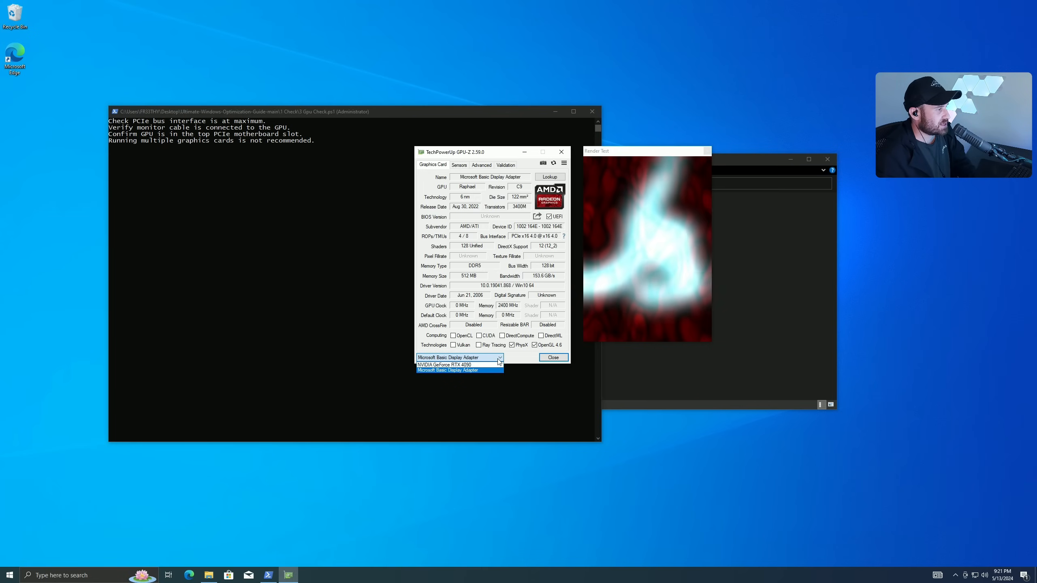
{"action": "left_click", "coordinate": [470, 369]}
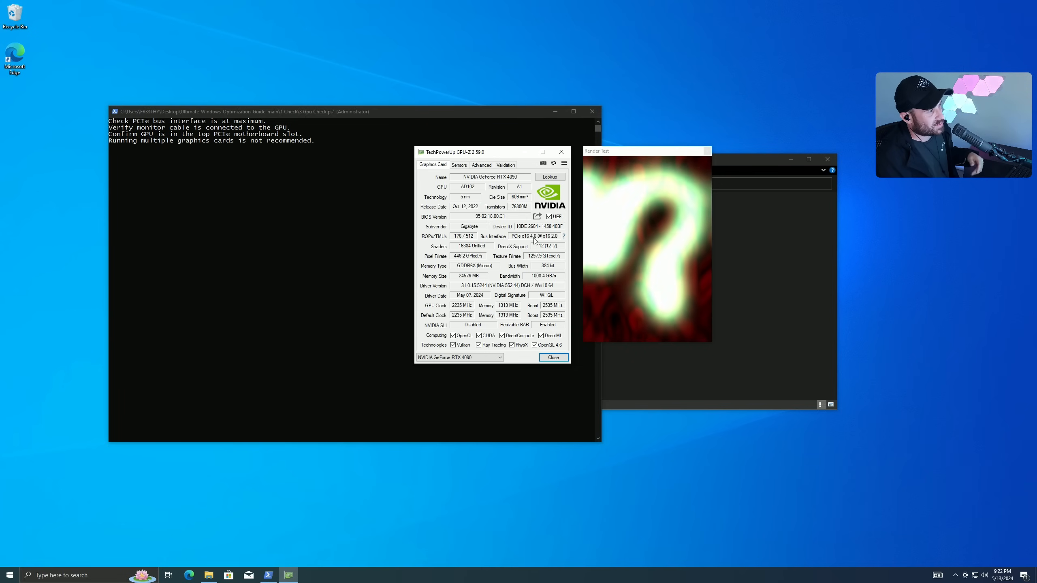
{"action": "left_click_drag", "start_coordinate": [490, 152], "coordinate": [493, 144]}
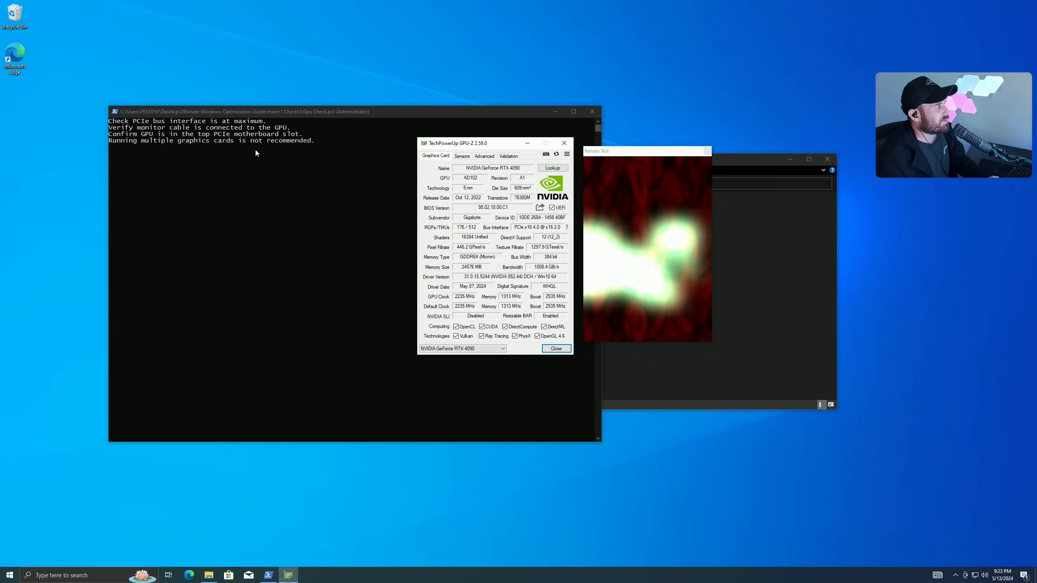
{"action": "left_click_drag", "start_coordinate": [486, 149], "coordinate": [484, 143]}
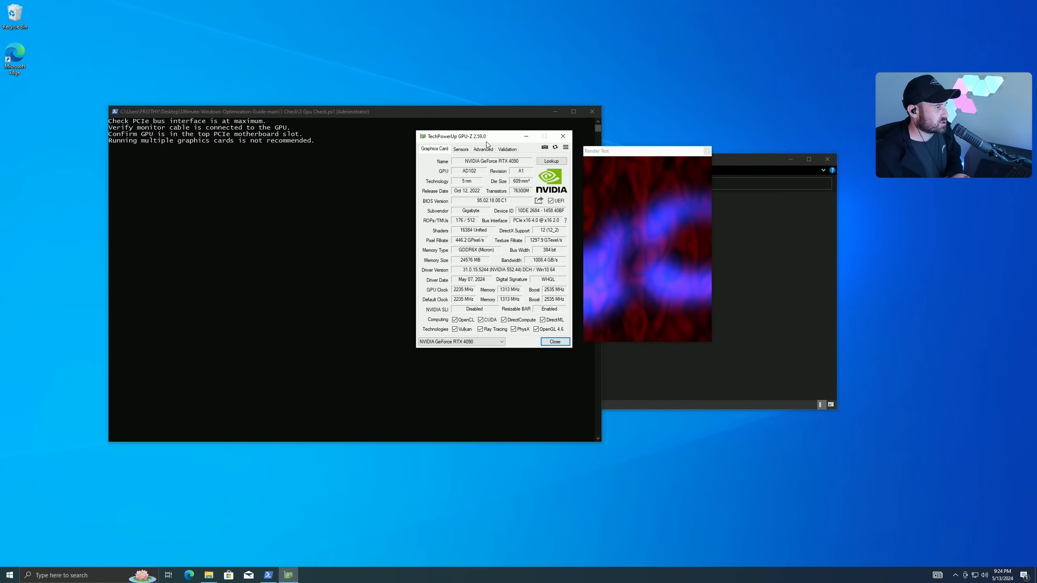
{"action": "left_click", "coordinate": [565, 140]}
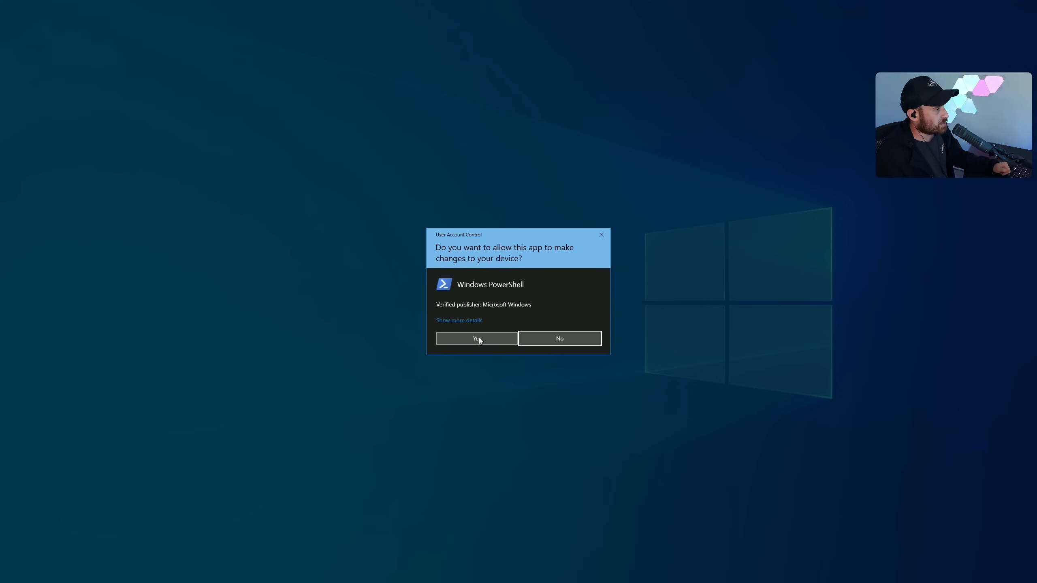
Run the 4 Bios Update script with administrator rights and open the BIOS list on the ASRock X670E Steel Legend support page
{"action": "left_click", "coordinate": [479, 338]}
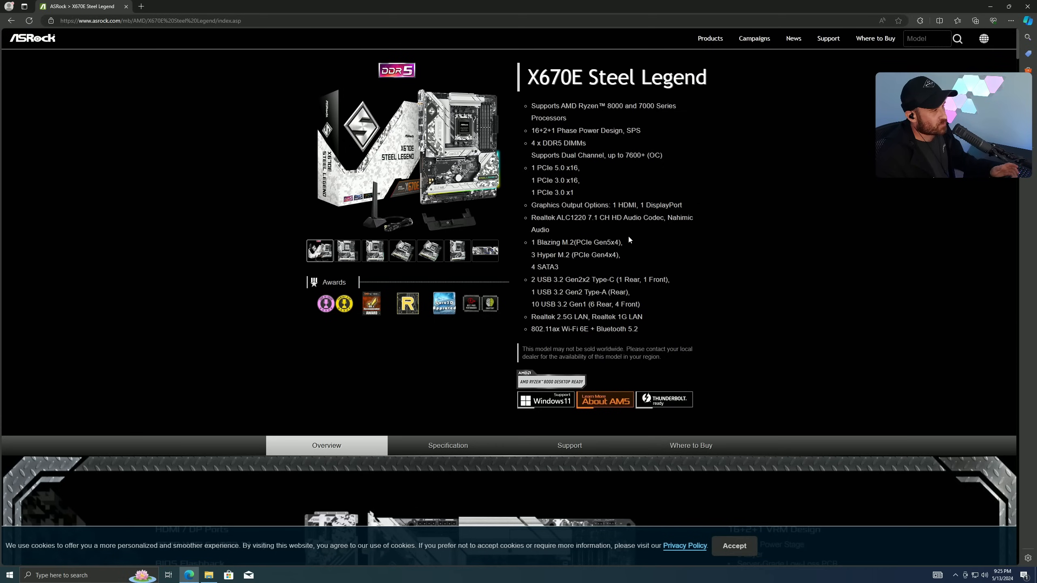
{"action": "scroll", "coordinate": [629, 248], "scroll_direction": "down", "scroll_amount": 2}
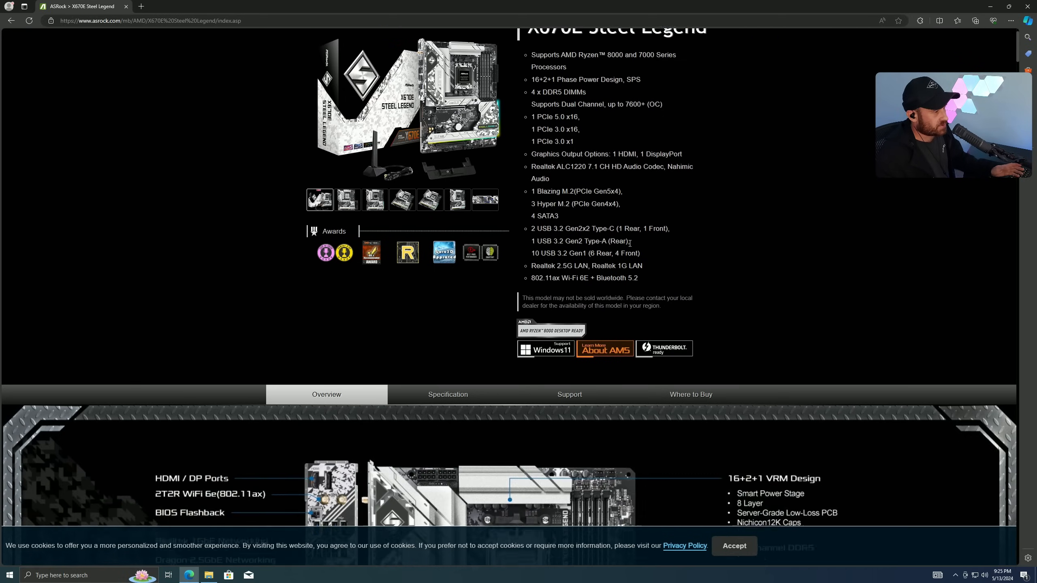
{"action": "left_click", "coordinate": [568, 364]}
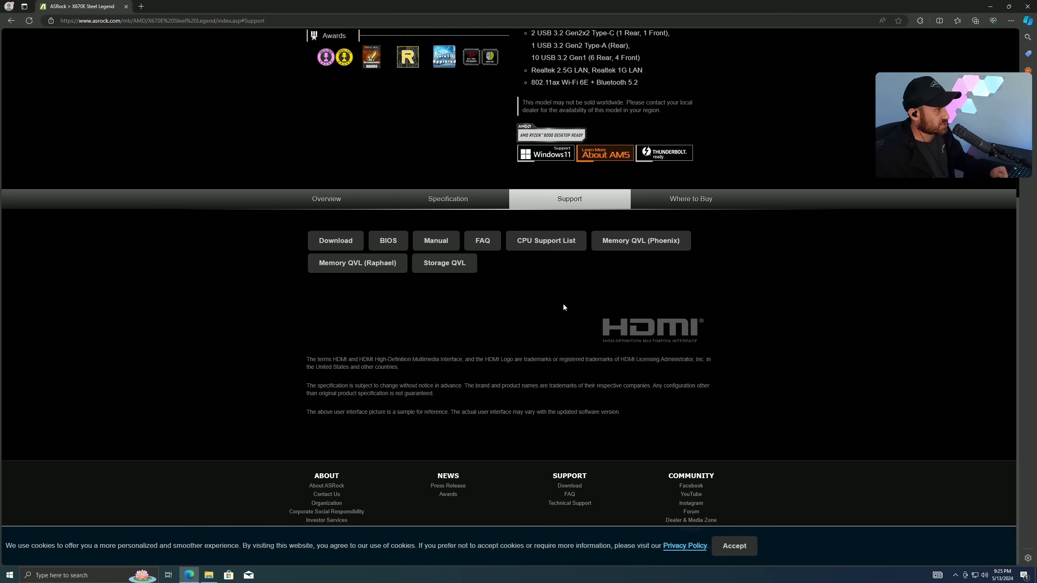
{"action": "left_click", "coordinate": [395, 244]}
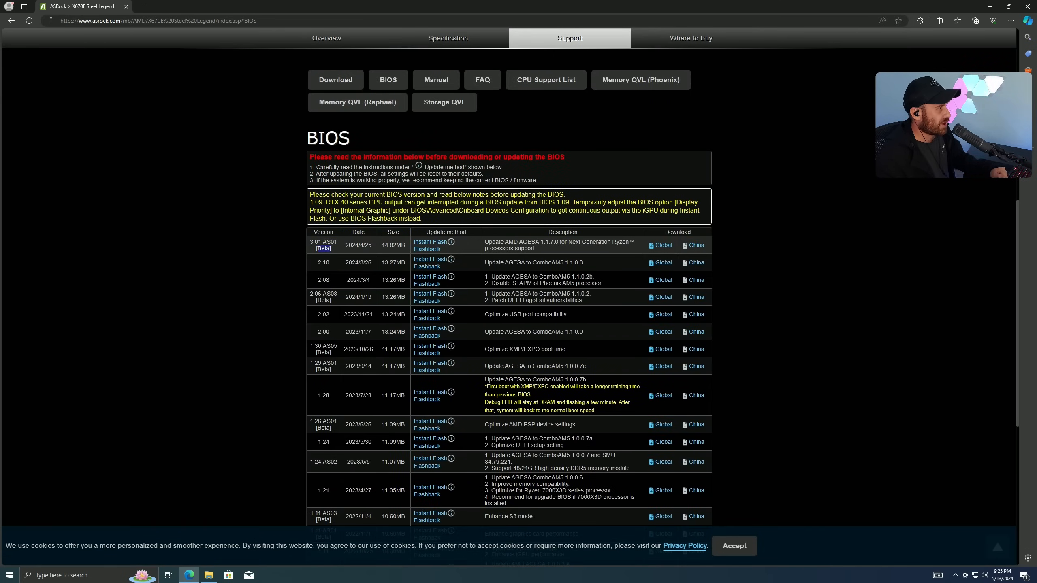
Pass over the 3.01.AS01 beta and download BIOS version 2.10 from the Global source
{"action": "mouse_move", "coordinate": [318, 250]}
{"action": "left_mouse_down"}
{"action": "mouse_move", "coordinate": [324, 190]}
{"action": "mouse_move", "coordinate": [321, 248]}
{"action": "left_mouse_up"}
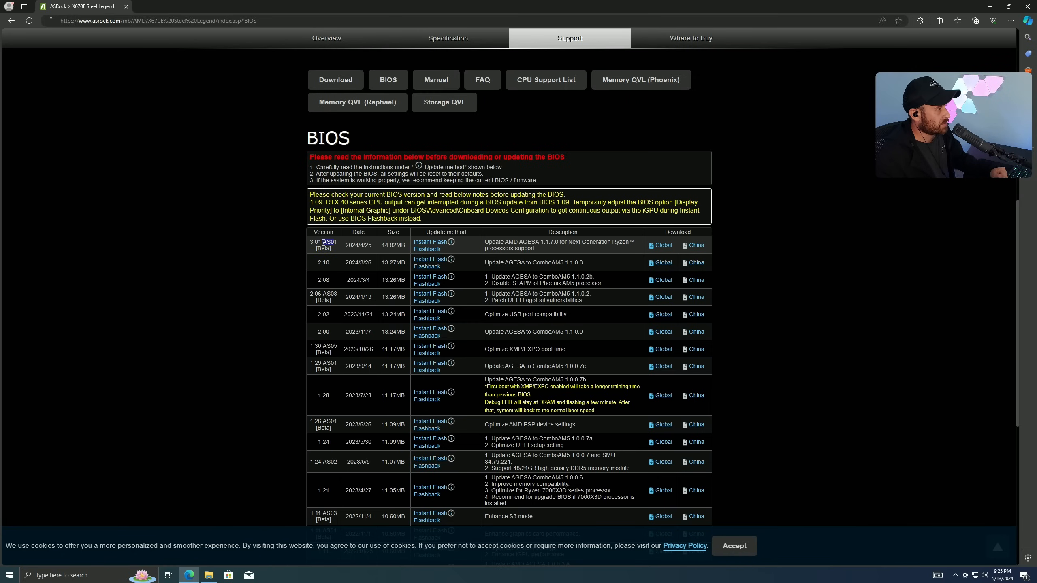
{"action": "right_click", "coordinate": [324, 242]}
{"action": "left_click", "coordinate": [801, 272]}
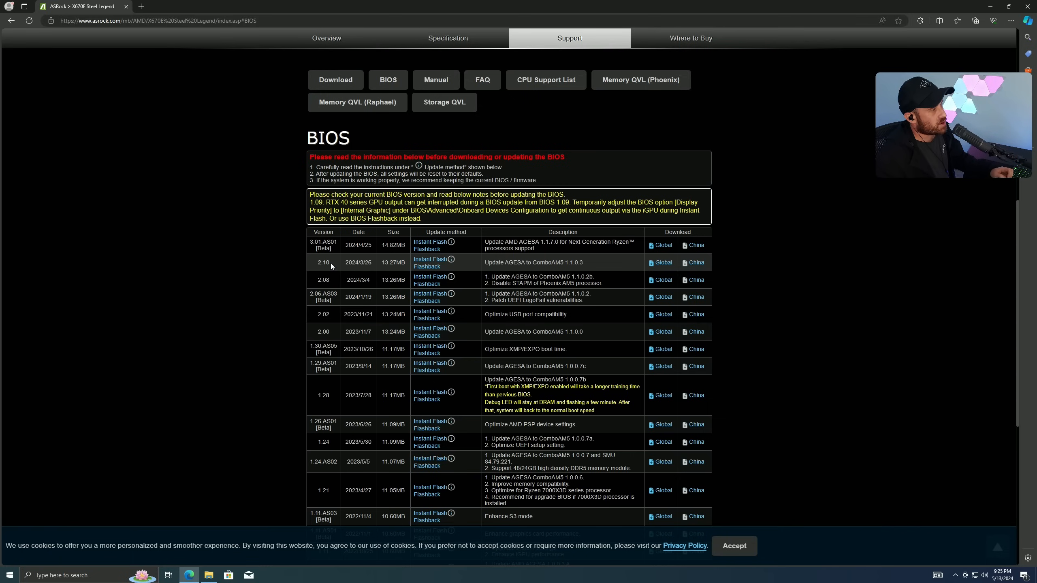
{"action": "left_click_drag", "start_coordinate": [318, 266], "coordinate": [326, 264]}
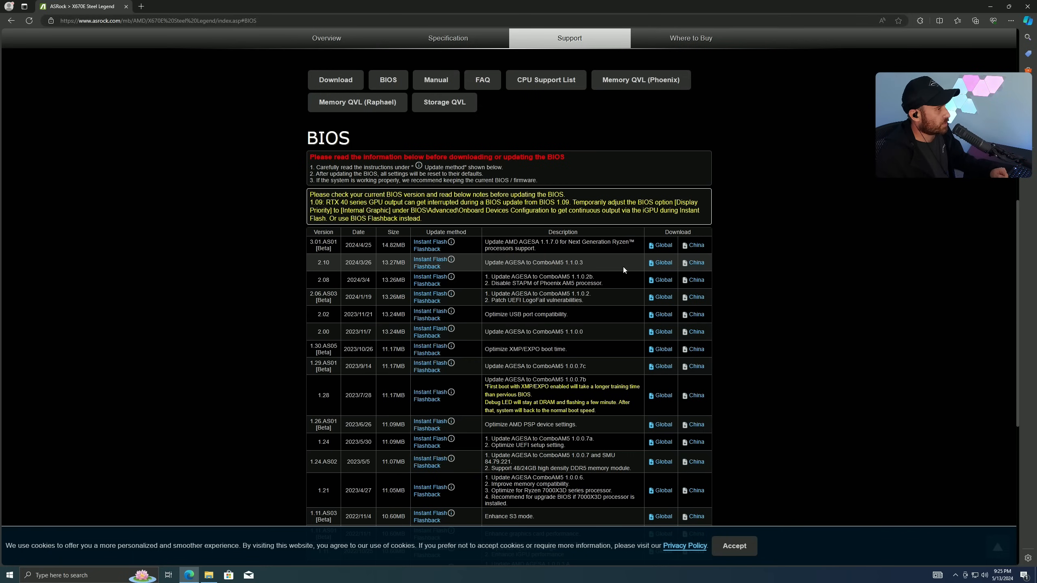
{"action": "left_click", "coordinate": [662, 263]}
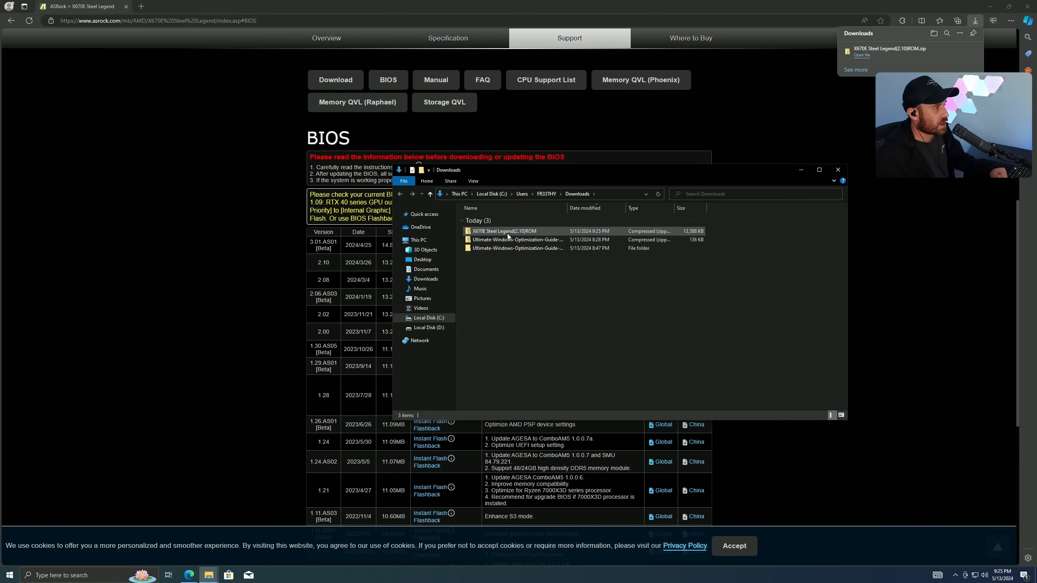
Extract the X670E Steel Legend(2.10)ROM archive in Downloads and put X670ESL2.10.ROM on the desktop
{"action": "right_click", "coordinate": [508, 236]}
{"action": "left_click", "coordinate": [530, 258]}
{"action": "key", "text": "Return"}
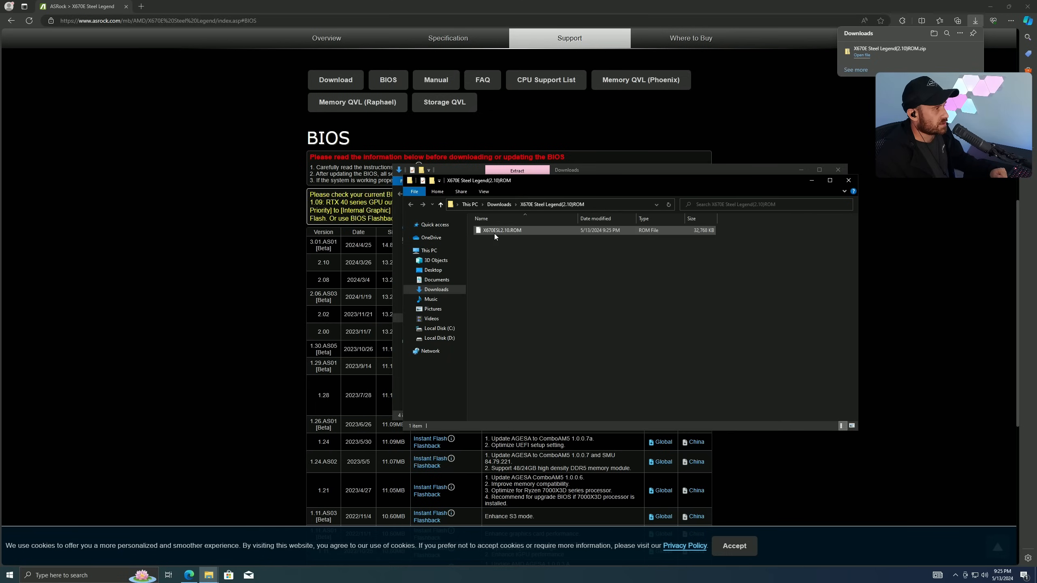
{"action": "left_click_drag", "start_coordinate": [495, 236], "coordinate": [546, 271]}
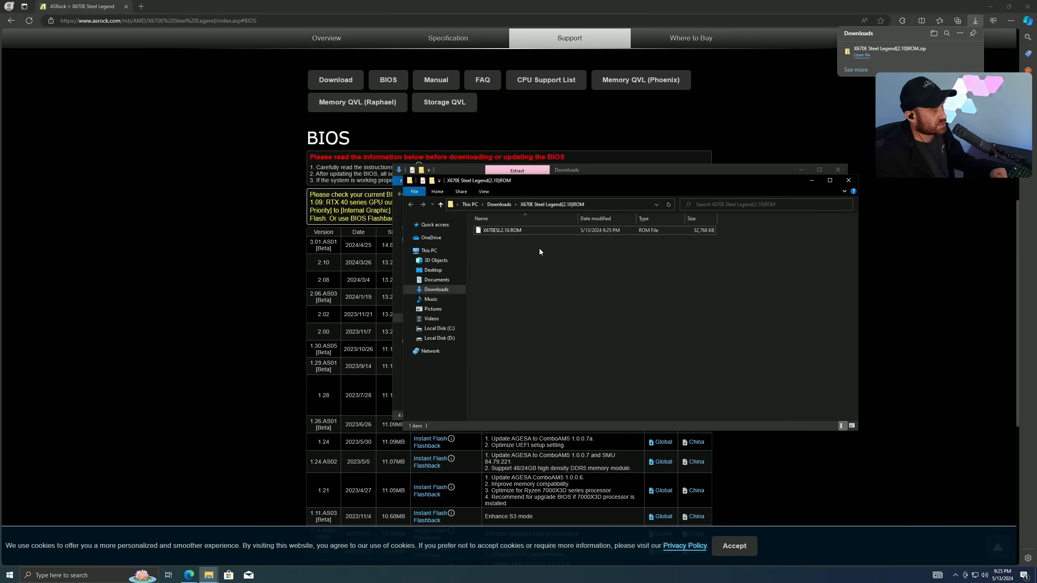
{"action": "left_click", "coordinate": [510, 231]}
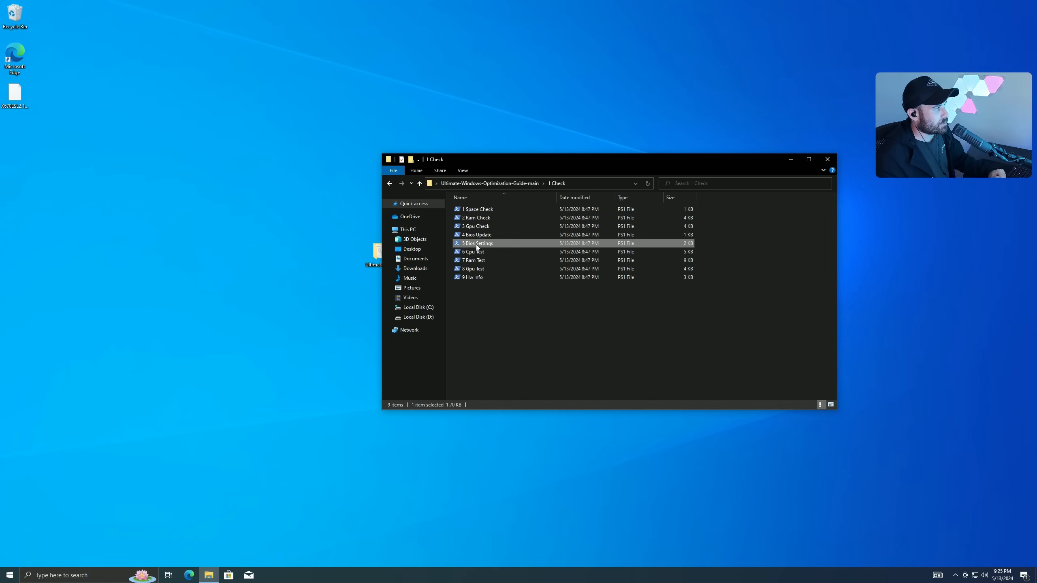
Run the 5 Bios Settings script, and copy the BIOS ROM file from the desktop to the USB (E:) drive
{"action": "double_click", "coordinate": [477, 245]}
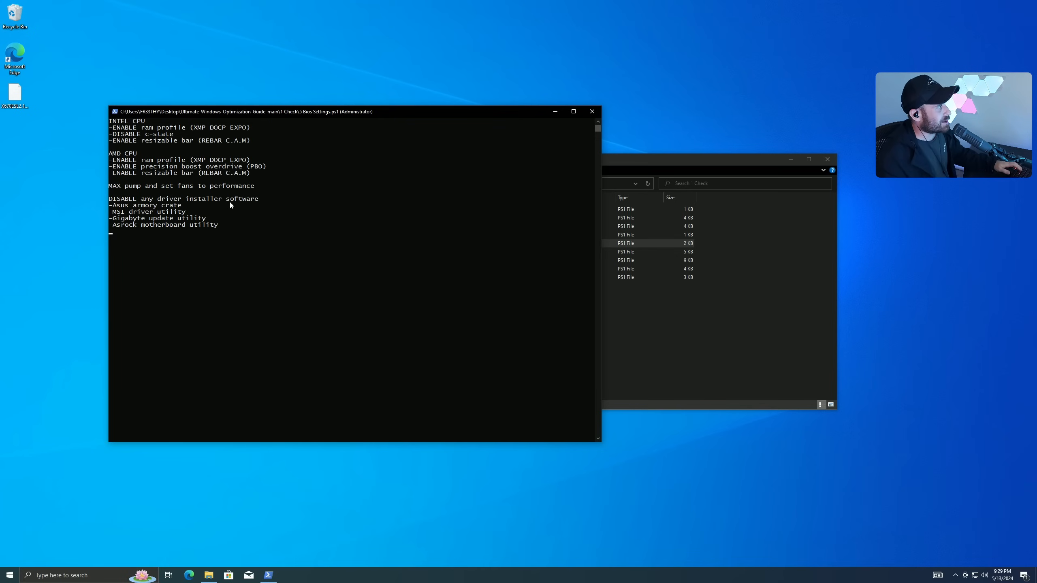
{"action": "left_click", "coordinate": [681, 361]}
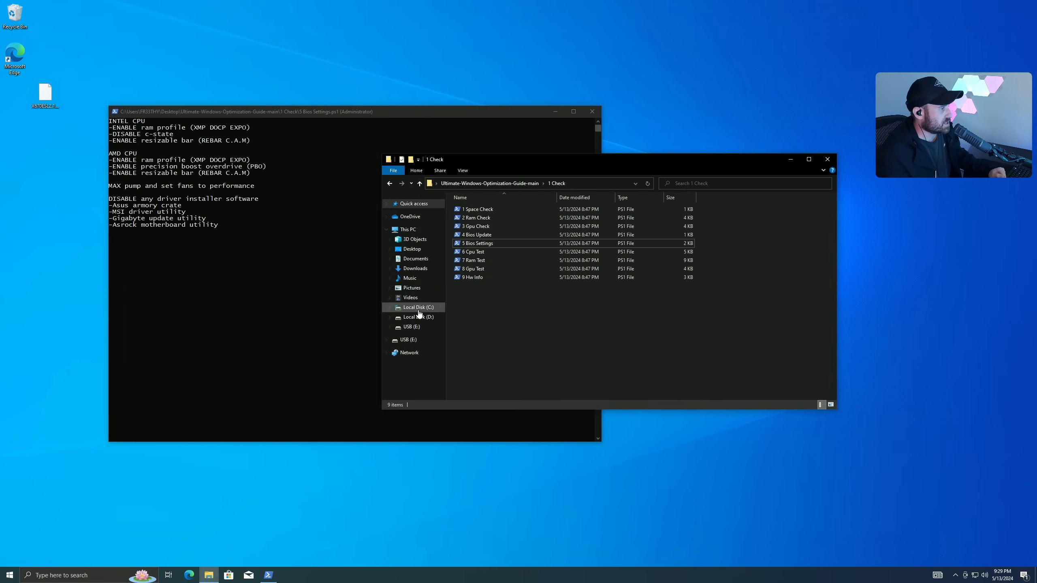
{"action": "left_click", "coordinate": [411, 327]}
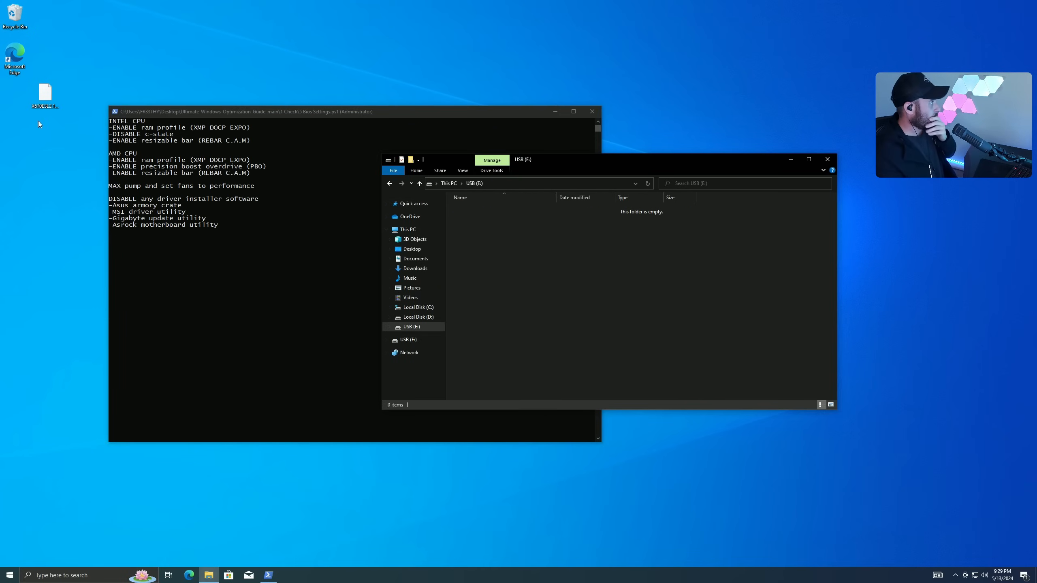
{"action": "left_click_drag", "start_coordinate": [45, 93], "coordinate": [545, 272]}
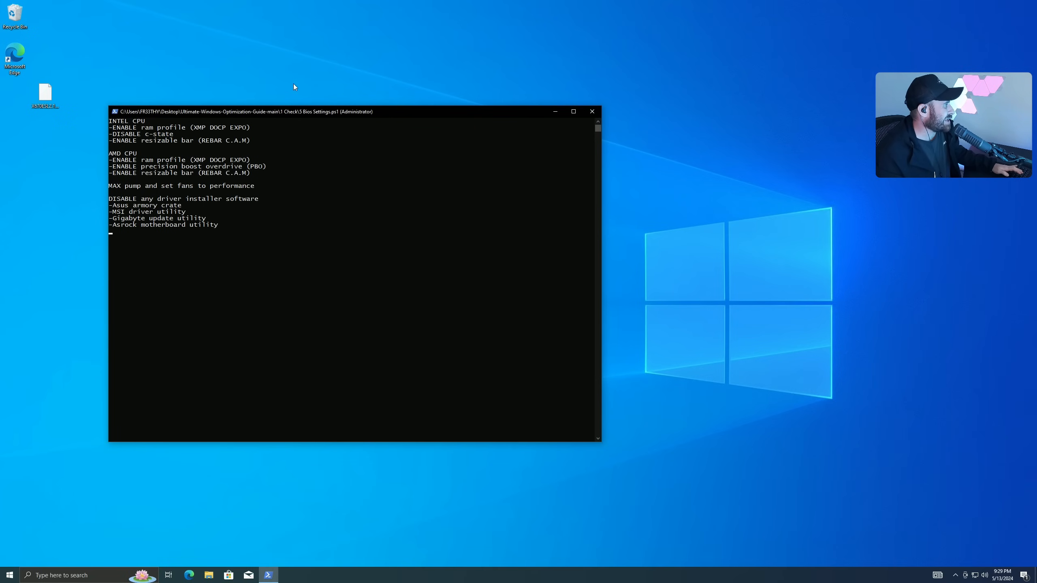
Continue past the recommended settings list in the Bios Settings script and answer y to restart to BIOS
{"action": "key", "text": "Return"}
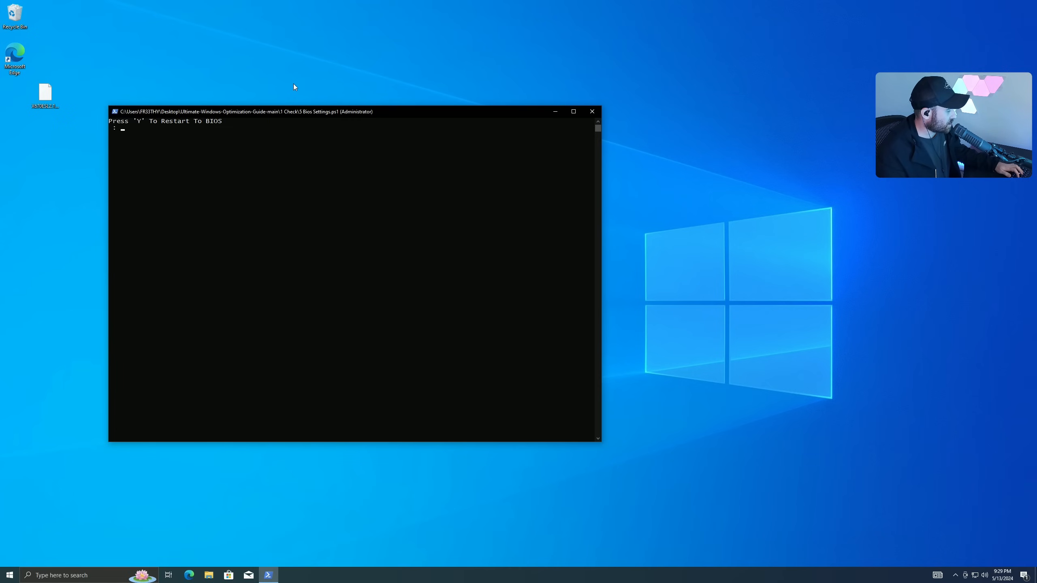
{"action": "type", "text": "Y"}
{"action": "type", "text": "y"}
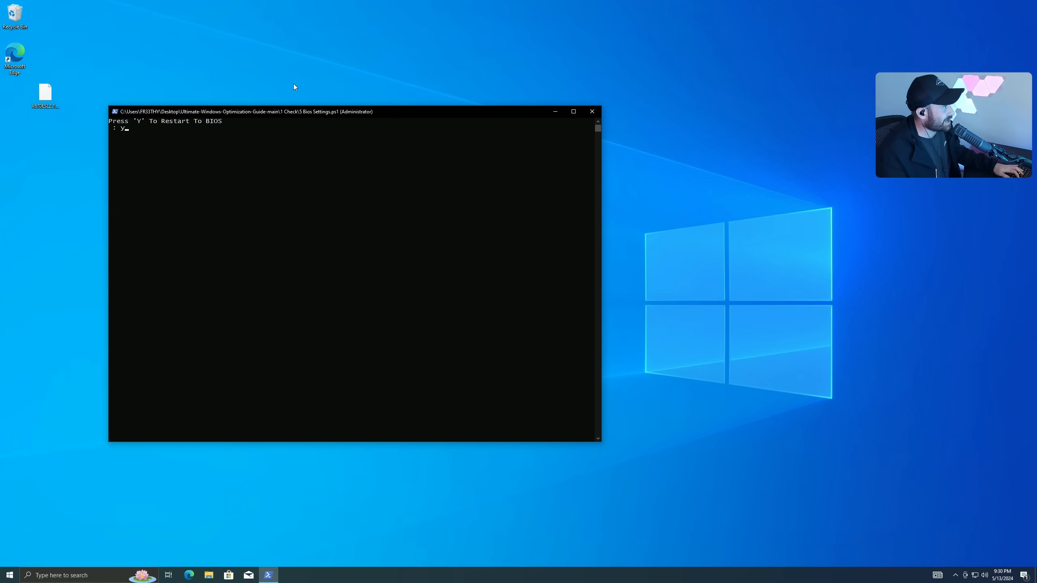
{"action": "key", "text": "Return"}
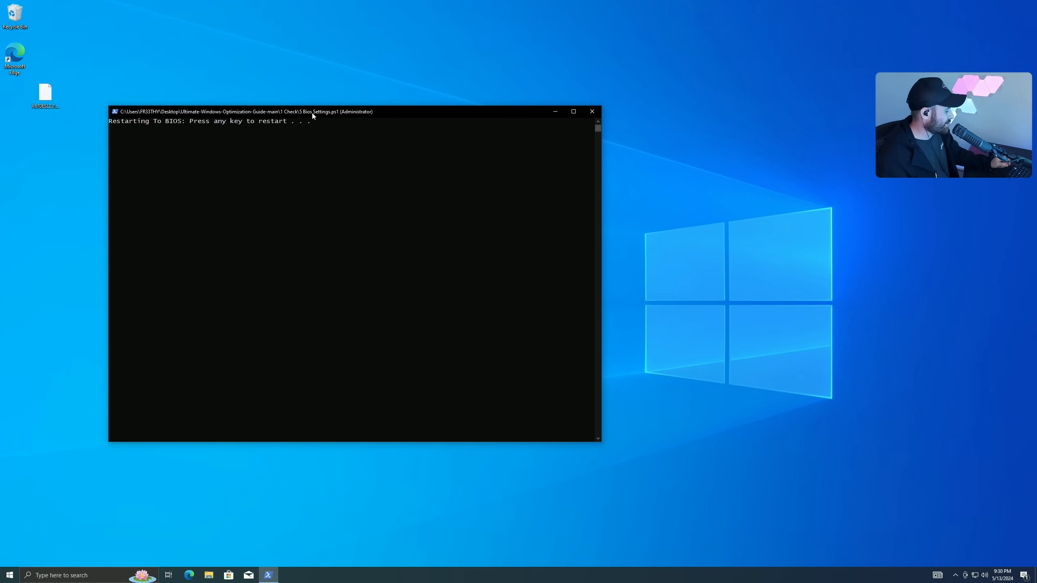
Confirm the Bios Settings script's restart to BIOS, and choose a shut down or sign out option from the desktop
{"action": "key", "text": "Return"}
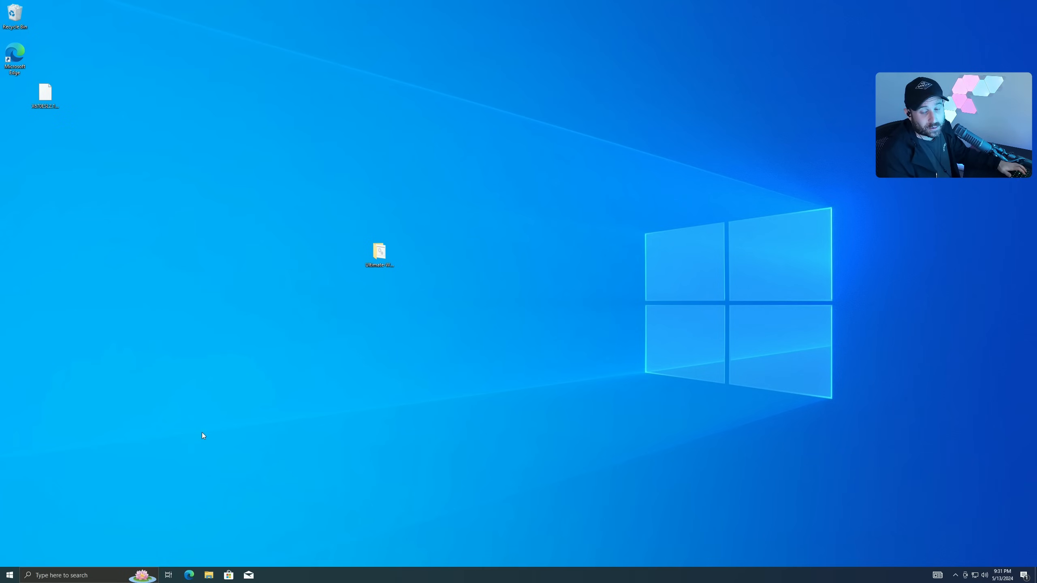
{"action": "right_click", "coordinate": [9, 576]}
{"action": "mouse_move", "coordinate": [40, 549]}
{"action": "left_click", "coordinate": [135, 550]}
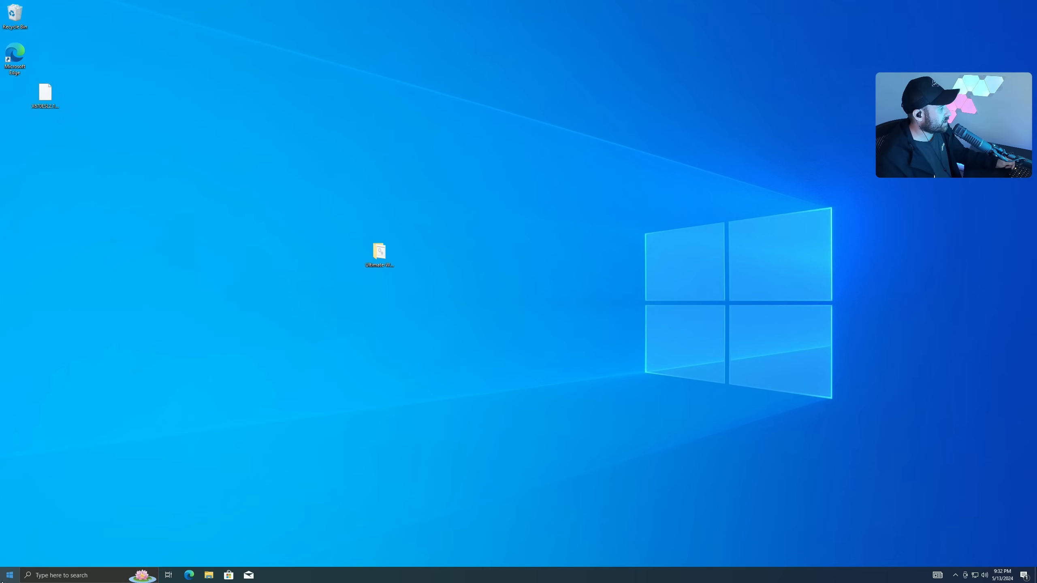
Restart through Advanced startup in the Windows Recovery settings and choose UEFI Firmware Settings from the advanced troubleshooting options
{"action": "left_click", "coordinate": [10, 575]}
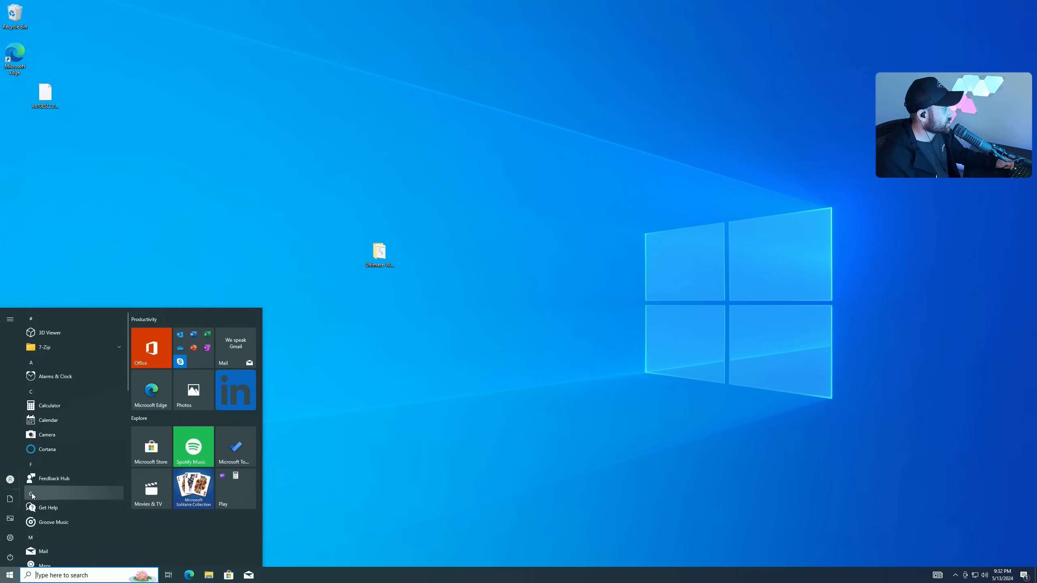
{"action": "left_click", "coordinate": [10, 538]}
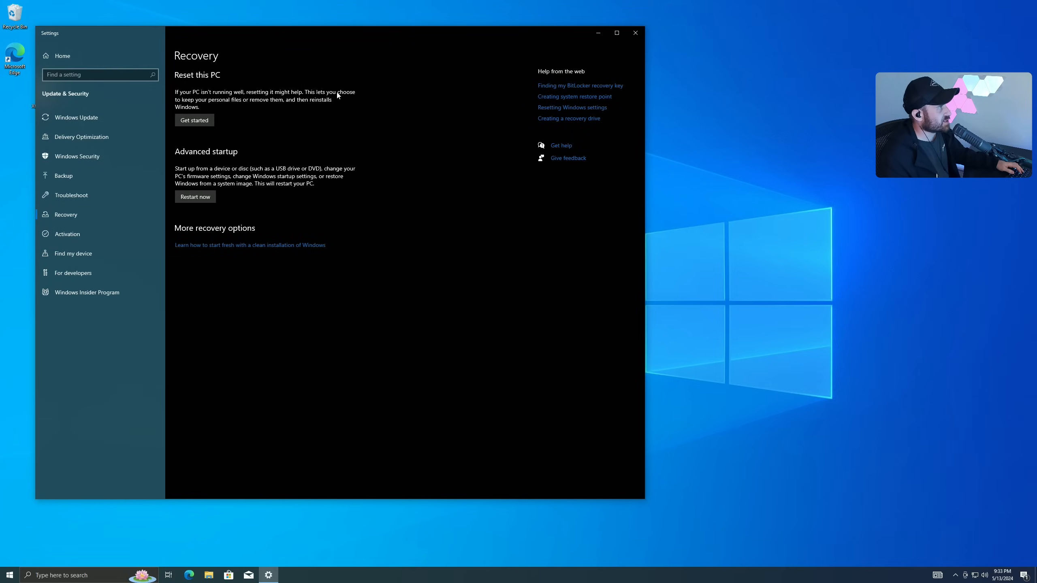
{"action": "left_click", "coordinate": [198, 200]}
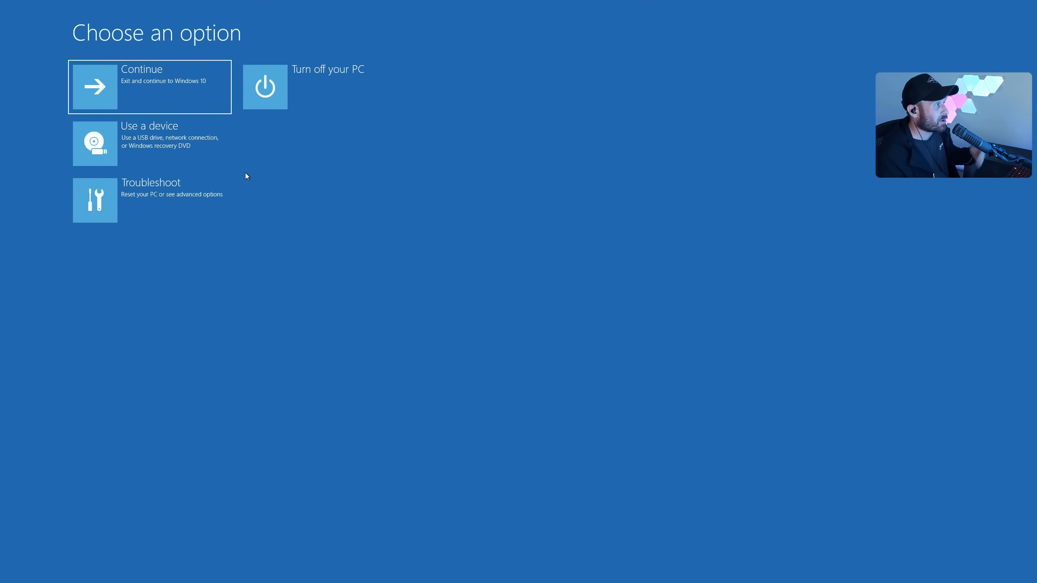
{"action": "left_click", "coordinate": [192, 195]}
{"action": "left_click", "coordinate": [166, 142]}
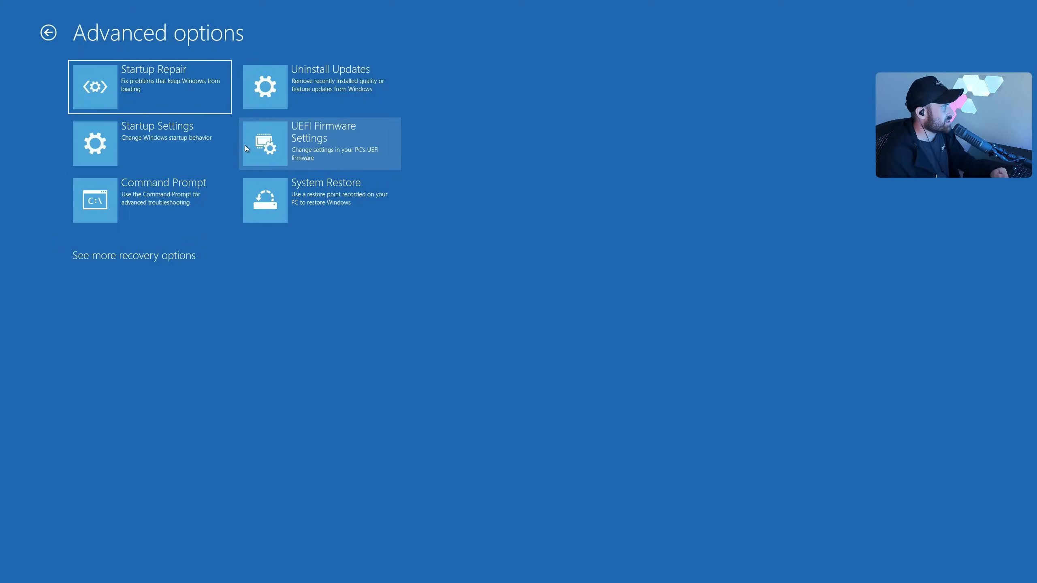
{"action": "left_click", "coordinate": [326, 141]}
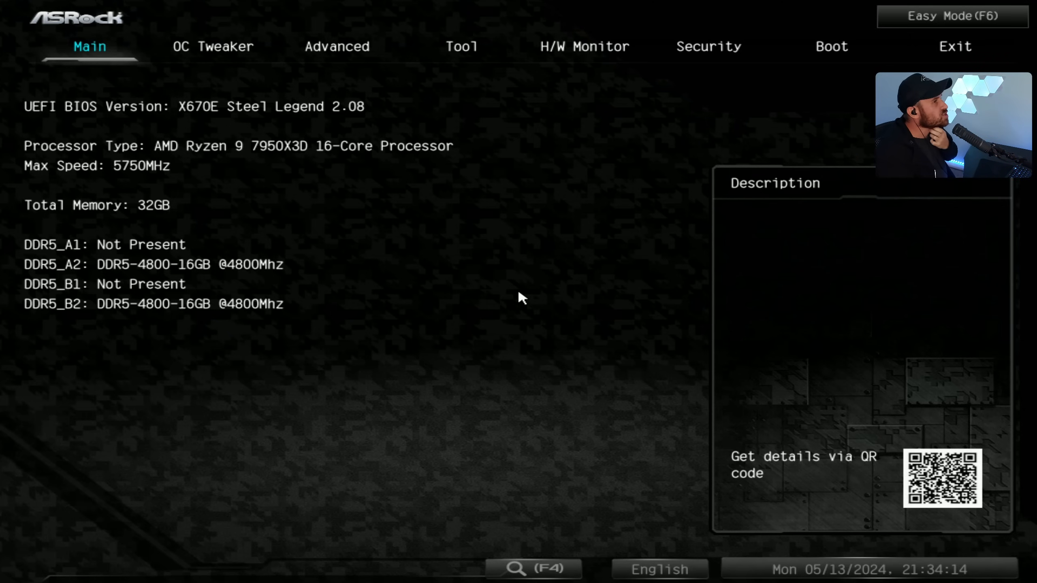
Update the BIOS with Instant Flash from the X670ESL2.10.ROM file, accepting the BitLocker/fTPM notice and the reboot
{"action": "key", "text": "Right"}
{"action": "key", "text": "Right"}
{"action": "key", "text": "Right"}
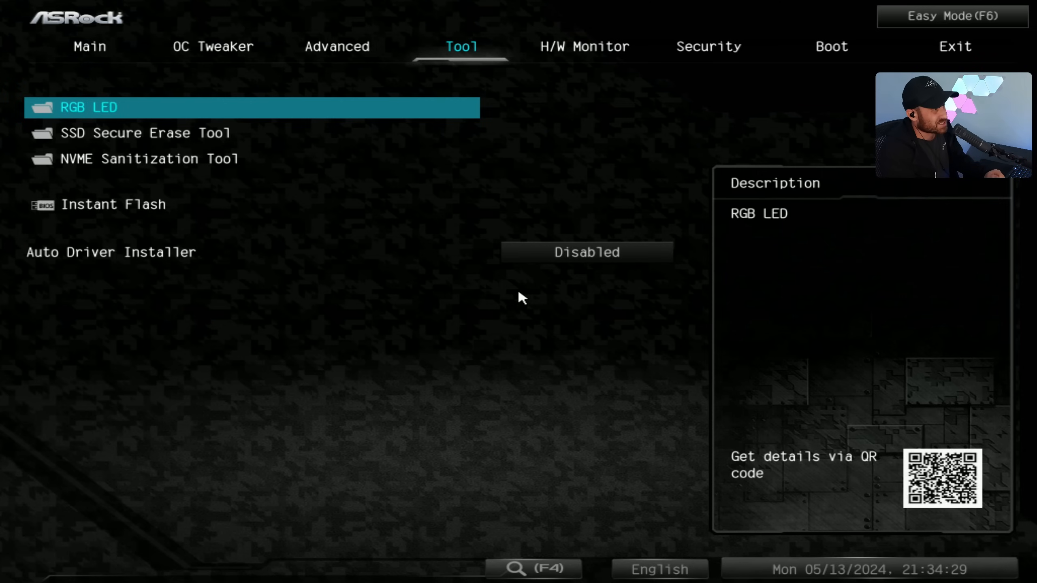
{"action": "key", "text": "Return"}
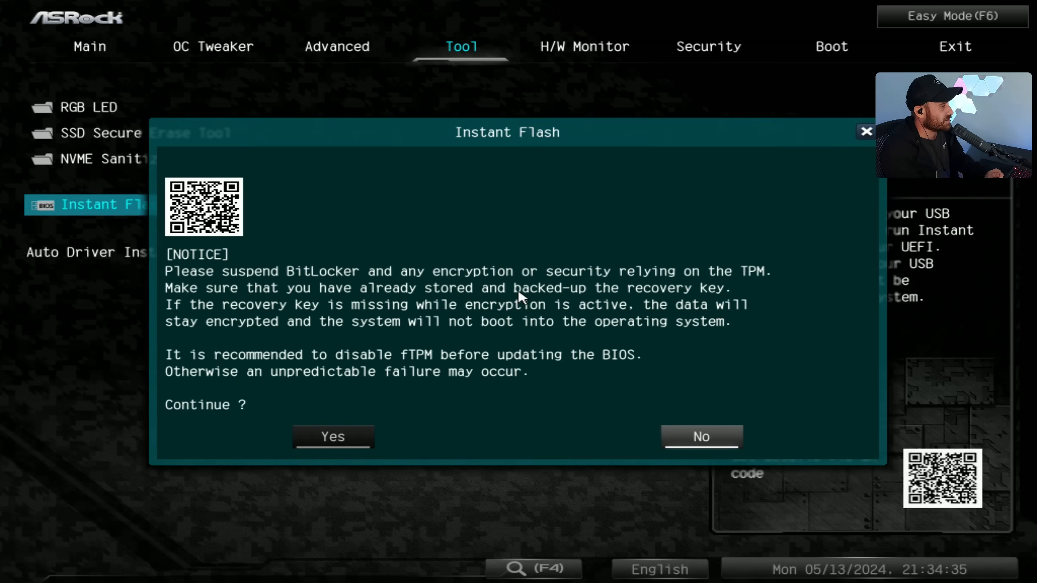
{"action": "left_click", "coordinate": [367, 436]}
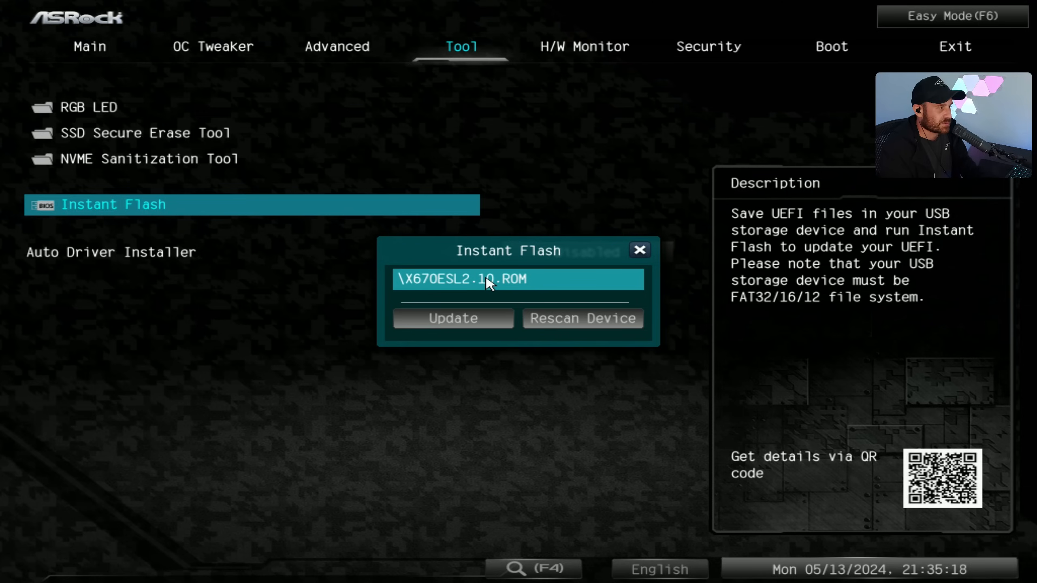
{"action": "left_click", "coordinate": [459, 318]}
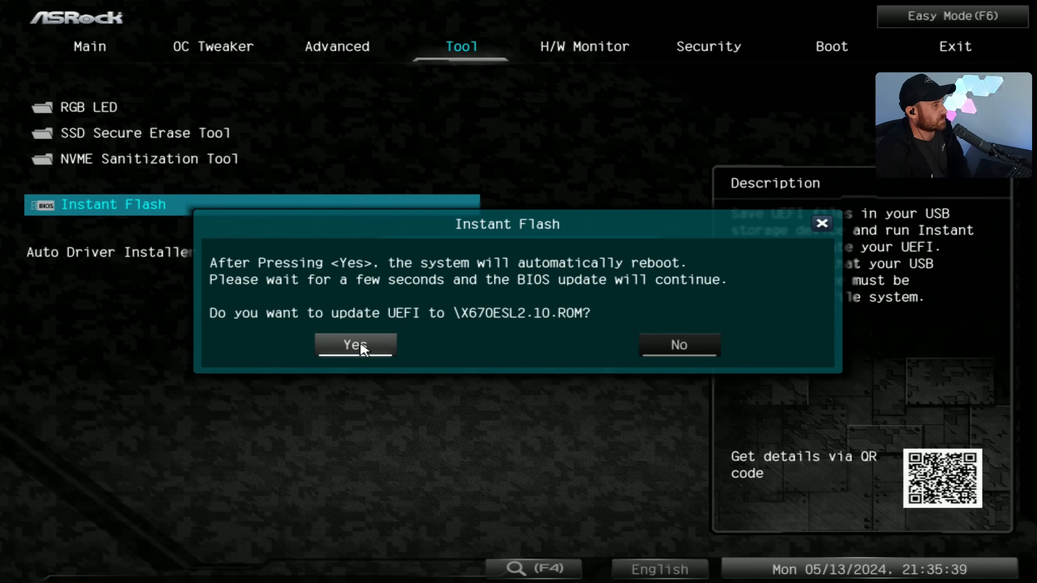
{"action": "left_click", "coordinate": [363, 346]}
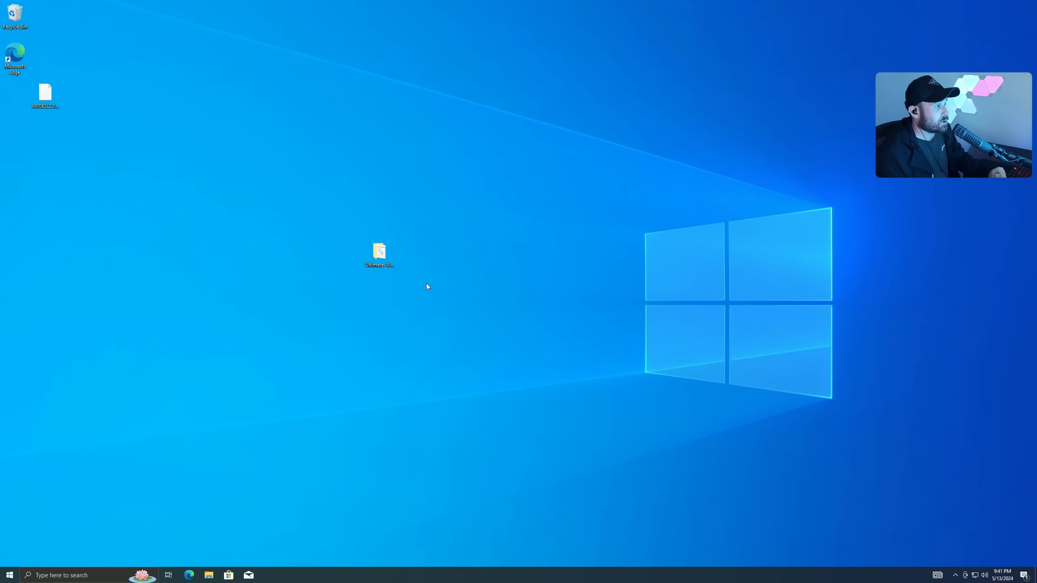
Open the optimization guide folder on the desktop, and in the BIOS look at Easy Mode and return to Advanced Mode
{"action": "double_click", "coordinate": [383, 254]}
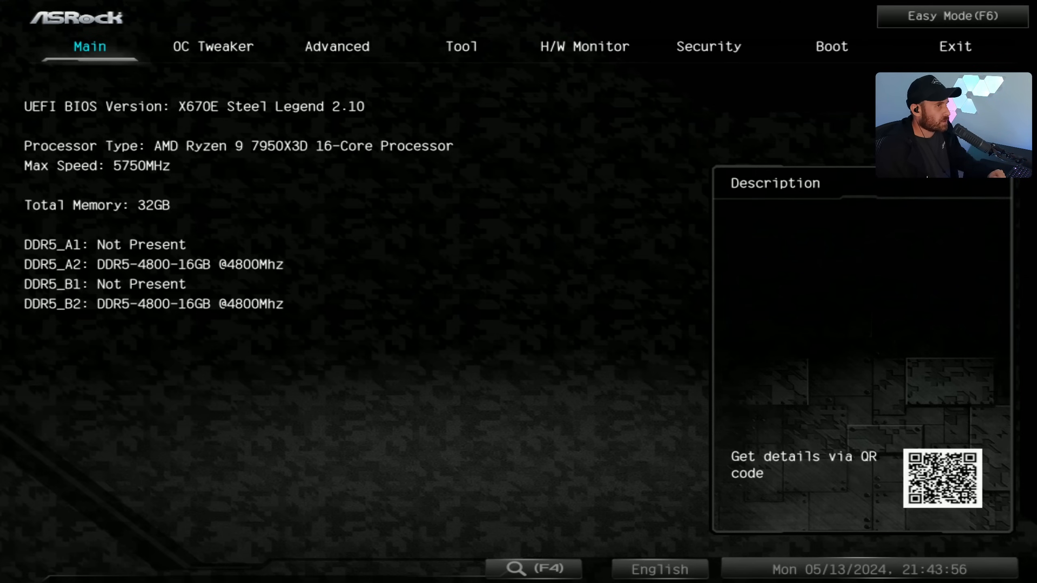
{"action": "left_click", "coordinate": [947, 23]}
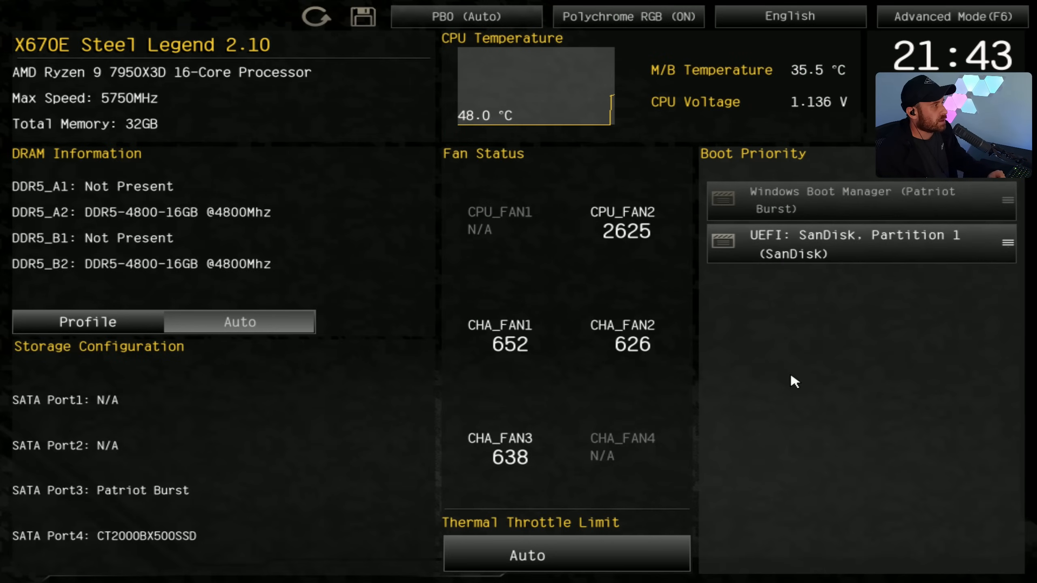
{"action": "left_click", "coordinate": [951, 16]}
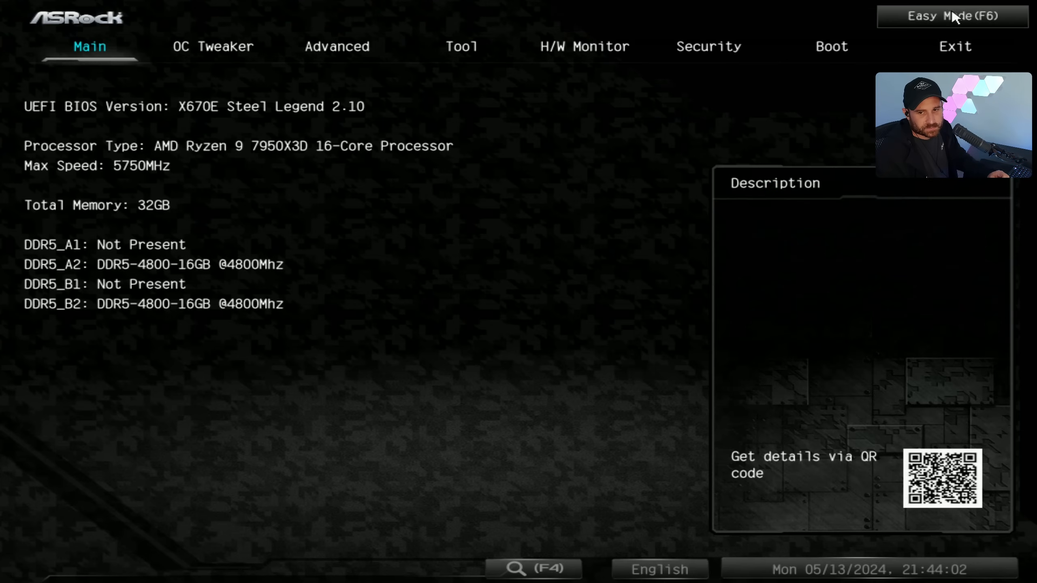
{"action": "left_click", "coordinate": [222, 46]}
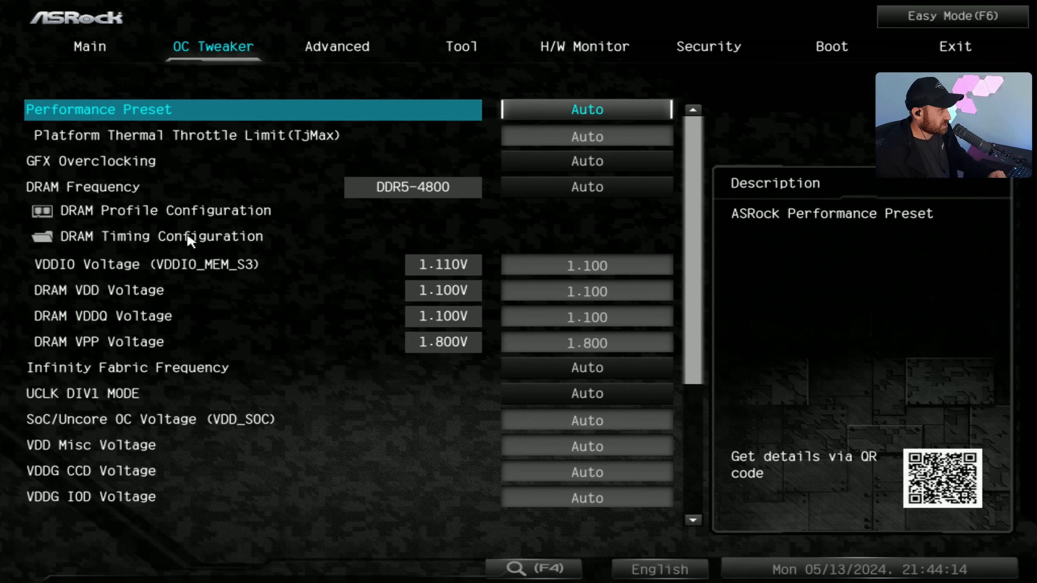
{"action": "left_click", "coordinate": [163, 210]}
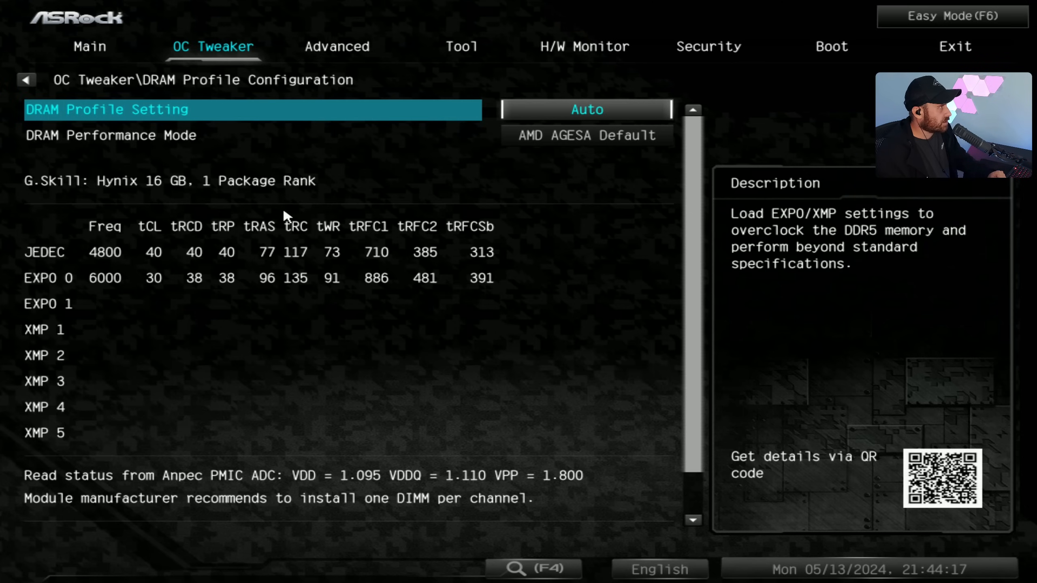
{"action": "left_click", "coordinate": [565, 109]}
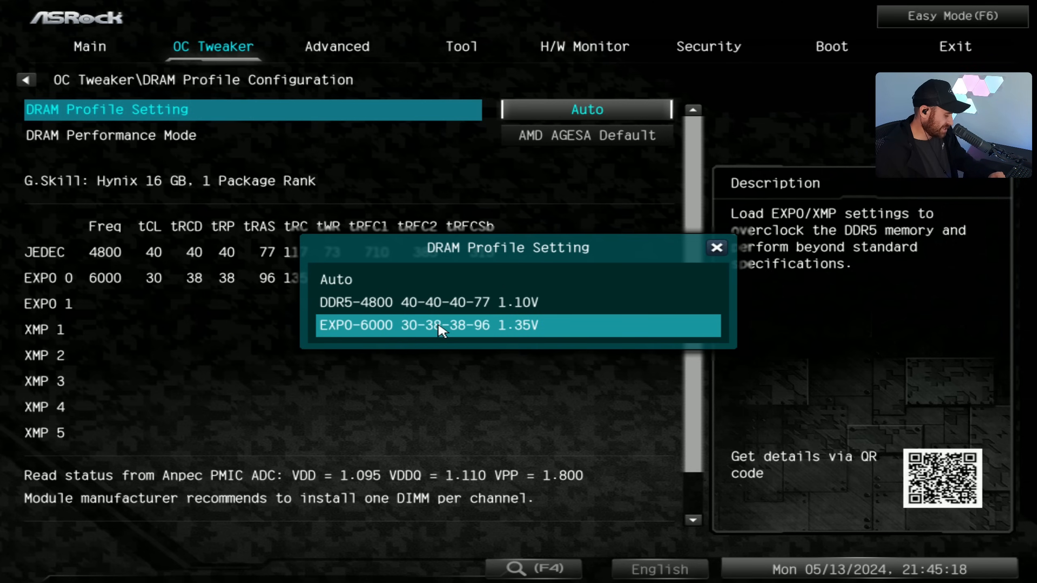
{"action": "left_click", "coordinate": [438, 326]}
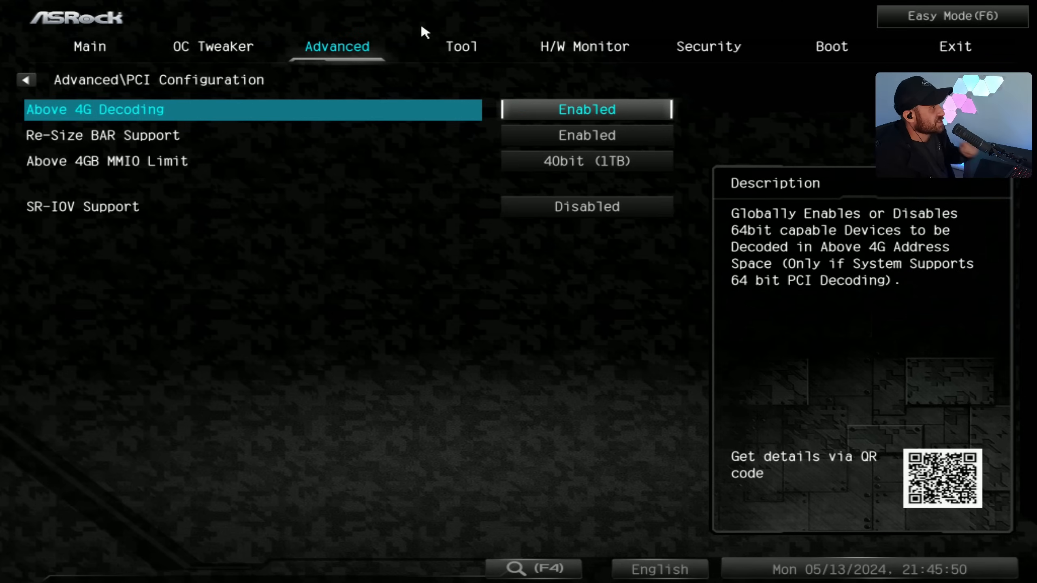
In the Advanced PCI Configuration, set Above 4G Decoding to Disabled and back to Enabled
{"action": "key", "text": "Down"}
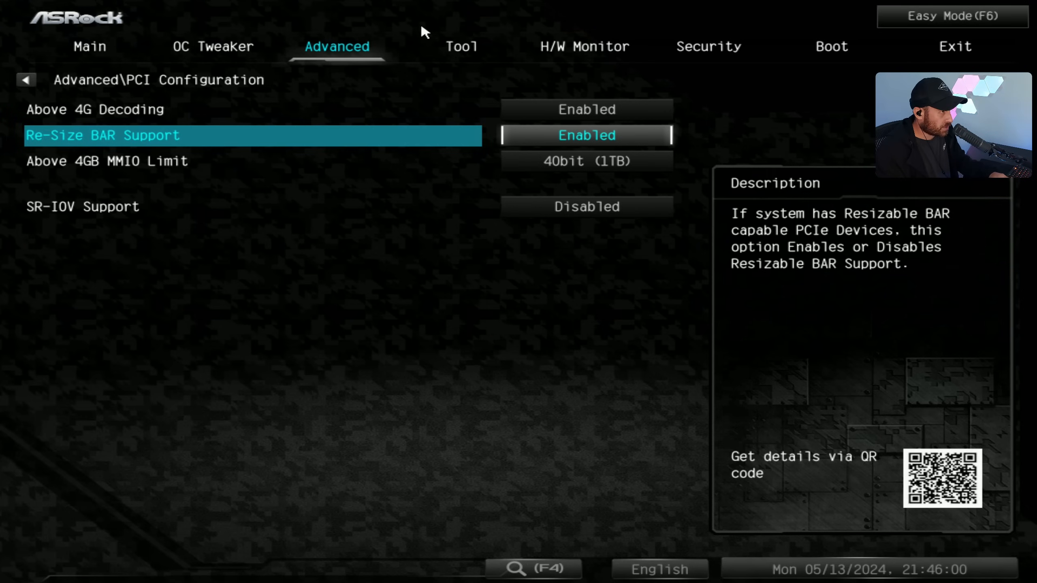
{"action": "key", "text": "Down"}
{"action": "key", "text": "Up"}
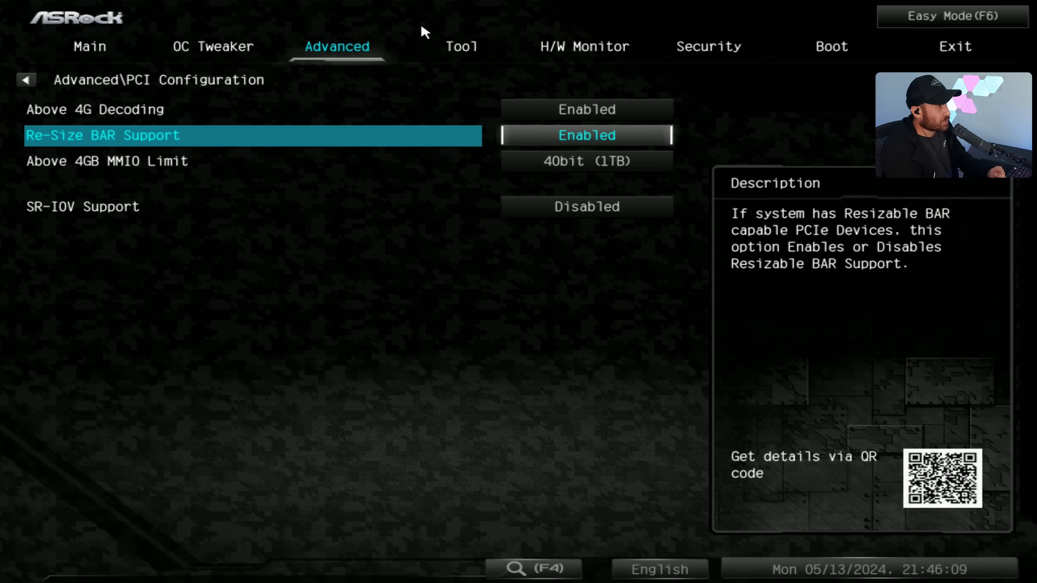
{"action": "key", "text": "Up"}
{"action": "key", "text": "Return"}
{"action": "key", "text": "Up"}
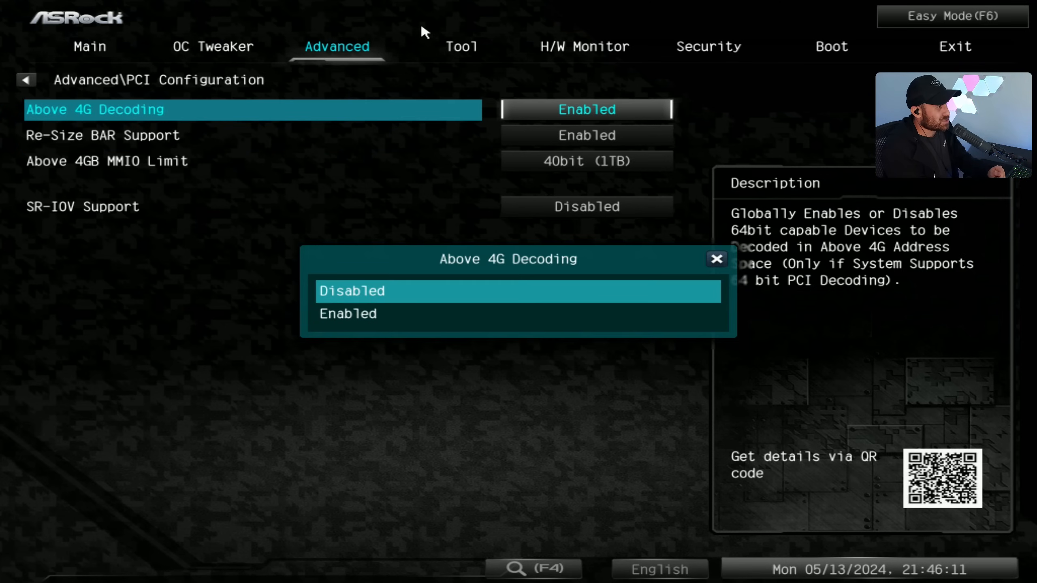
{"action": "key", "text": "Return"}
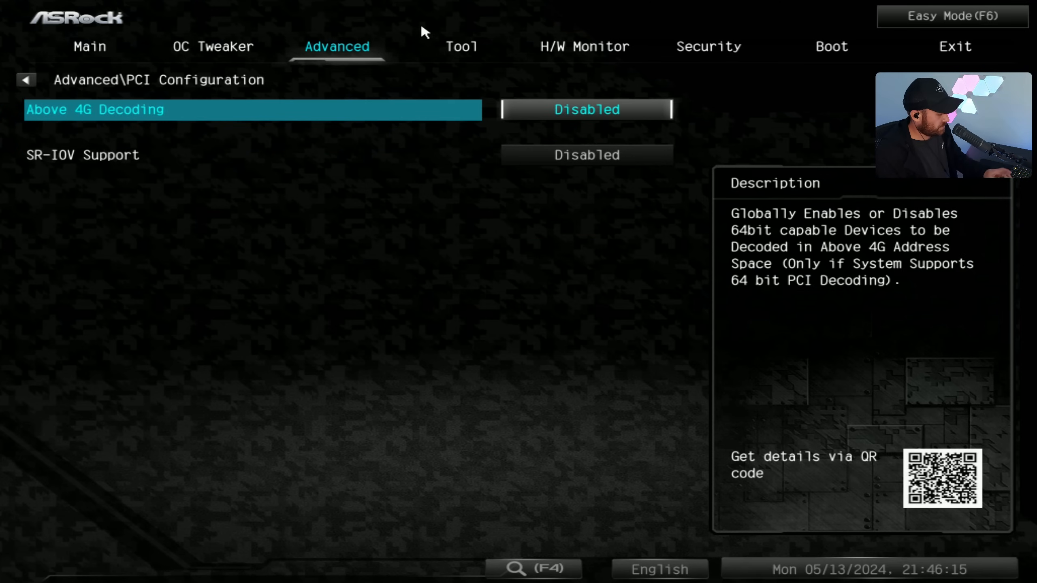
{"action": "key", "text": "Return"}
{"action": "key", "text": "Down"}
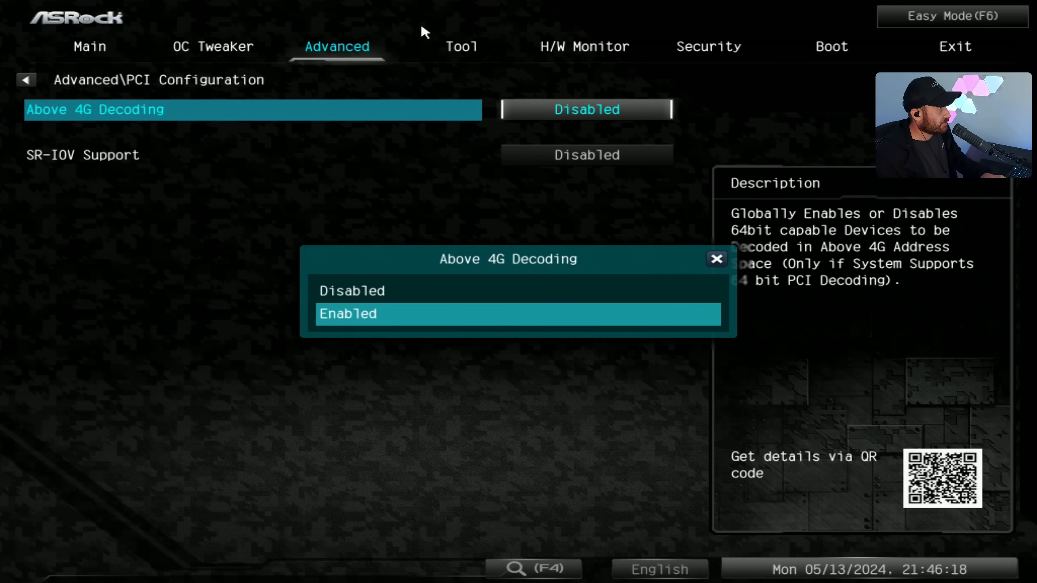
{"action": "key", "text": "Return"}
Set Re-Size BAR Support to Disabled and back to Enabled in the PCI Configuration
{"action": "key", "text": "Down"}
{"action": "key", "text": "Return"}
{"action": "key", "text": "Up"}
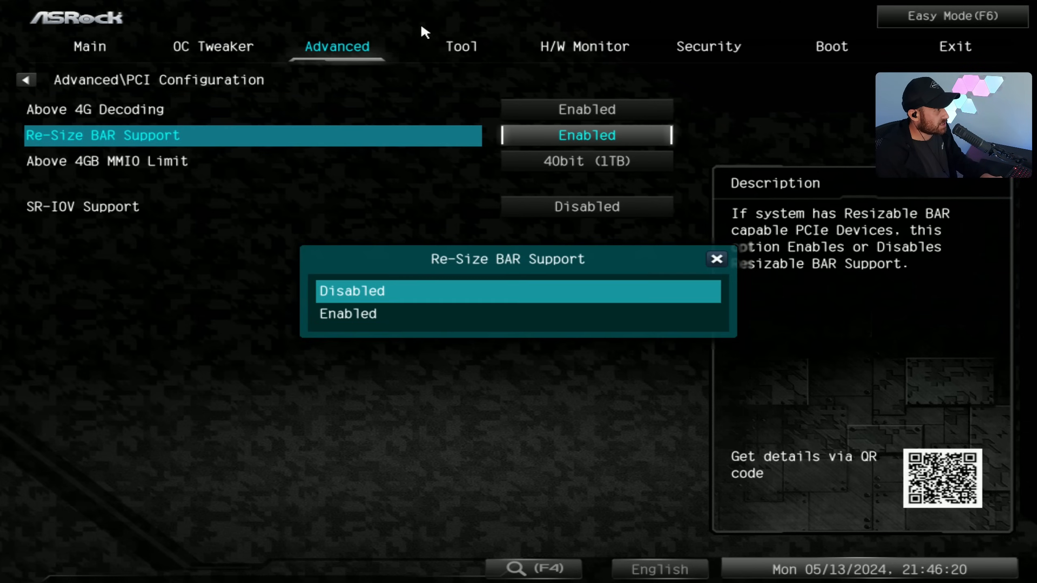
{"action": "key", "text": "Return"}
{"action": "key", "text": "Return"}
{"action": "key", "text": "Down"}
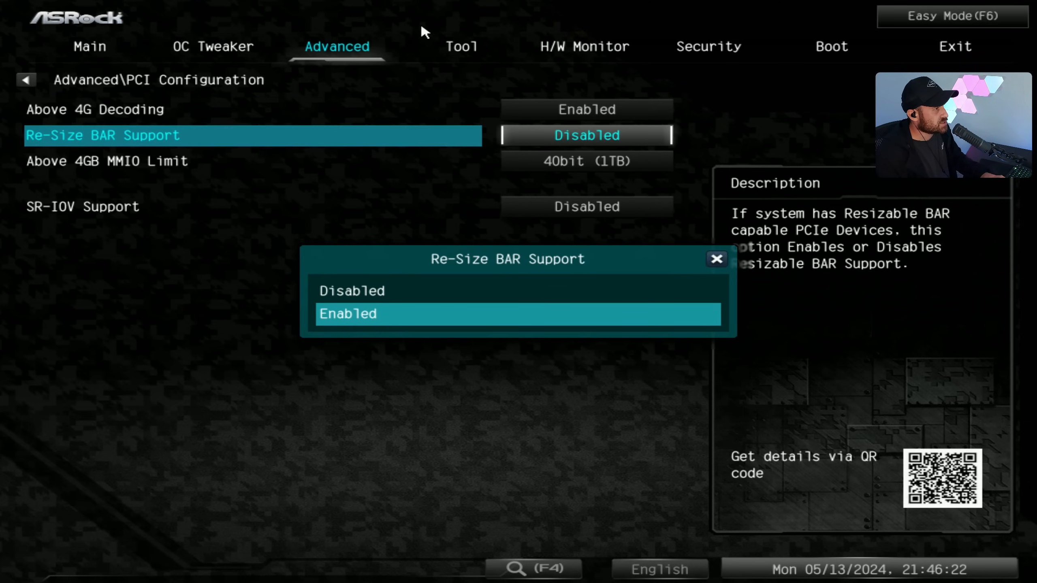
{"action": "key", "text": "Return"}
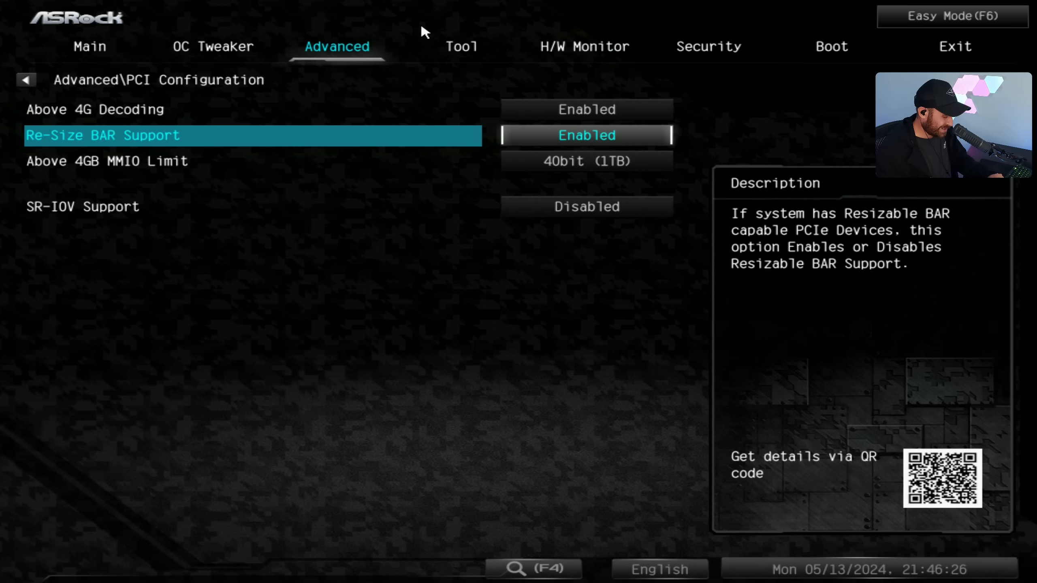
Review the PBO choices under OC Tweaker's Performance Preset and keep the preset on Auto
{"action": "key", "text": "Left"}
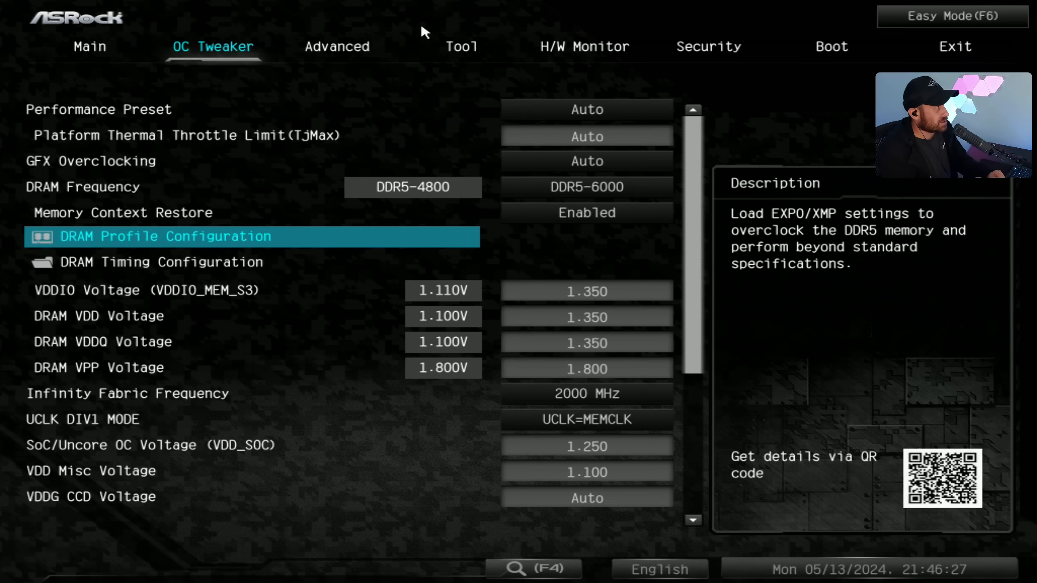
{"action": "key", "text": "Up"}
{"action": "key", "text": "Up"}
{"action": "key", "text": "Up"}
{"action": "key", "text": "Up"}
{"action": "key", "text": "Up"}
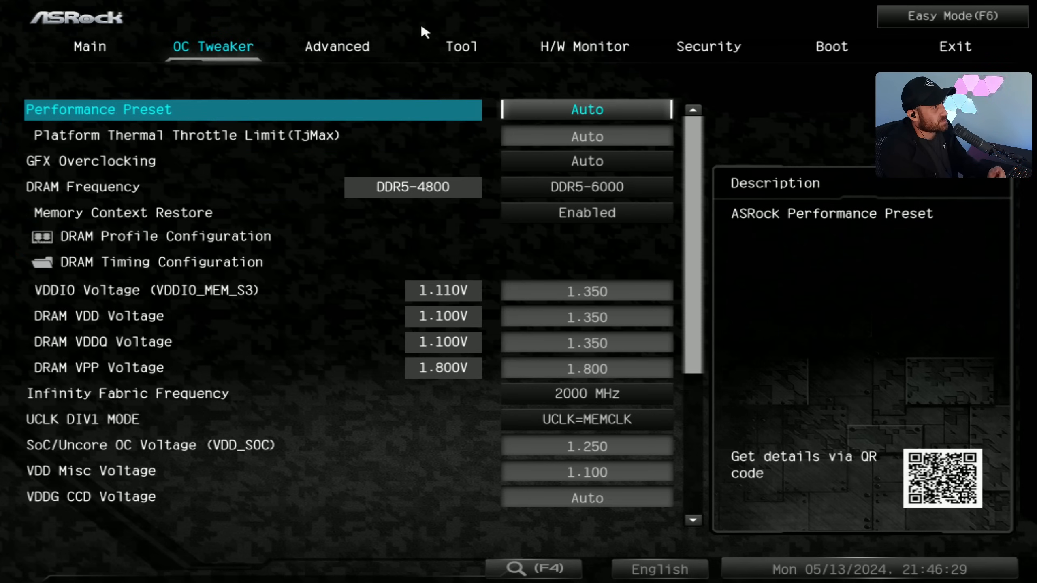
{"action": "key", "text": "Return"}
{"action": "key", "text": "Down"}
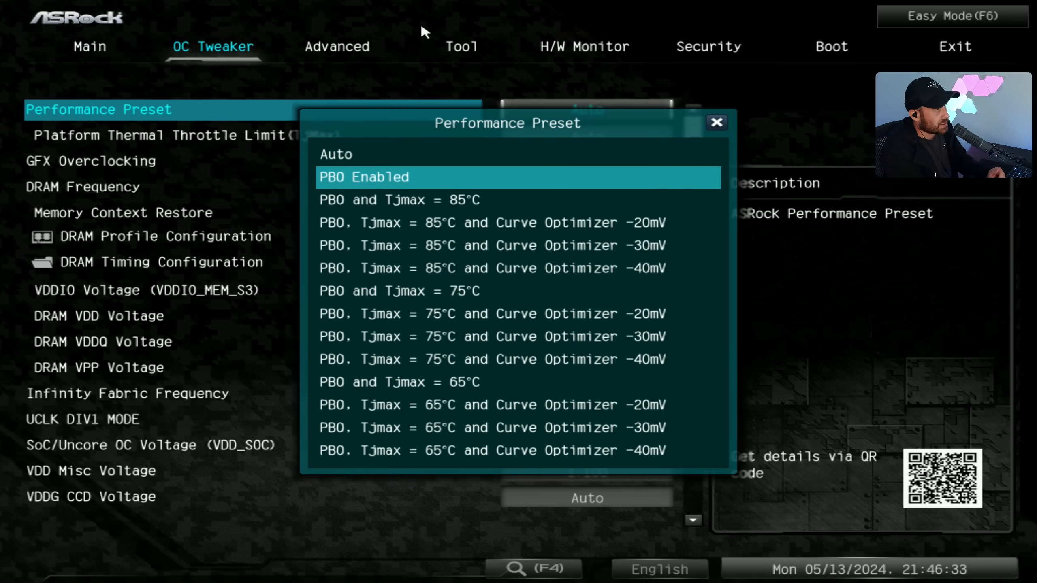
{"action": "key", "text": "Up"}
{"action": "key", "text": "Return"}
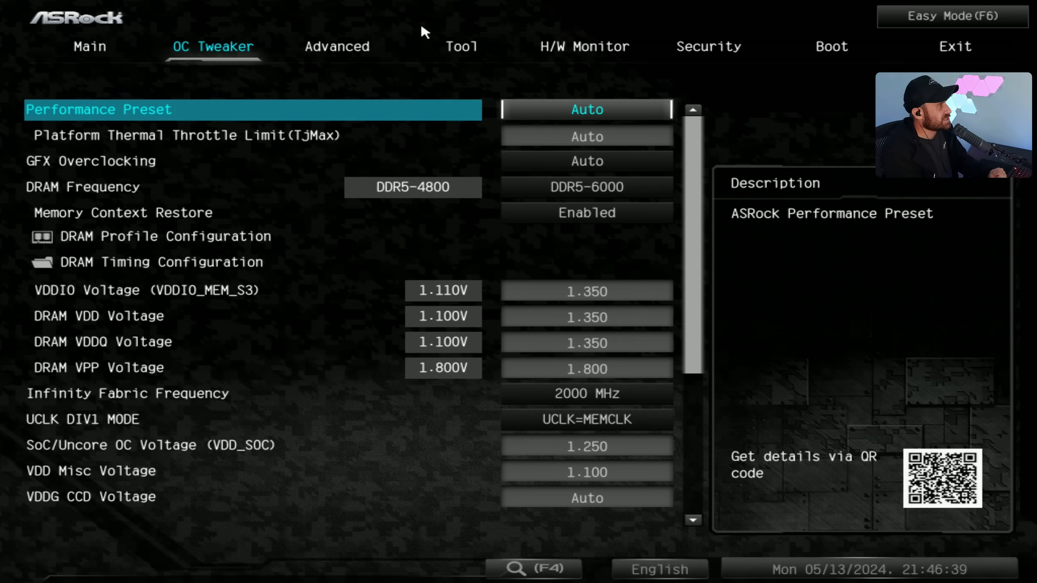
Set Precision Boost Overdrive to Enabled in the AMD Overclocking section of the Advanced settings
{"action": "key", "text": "Right"}
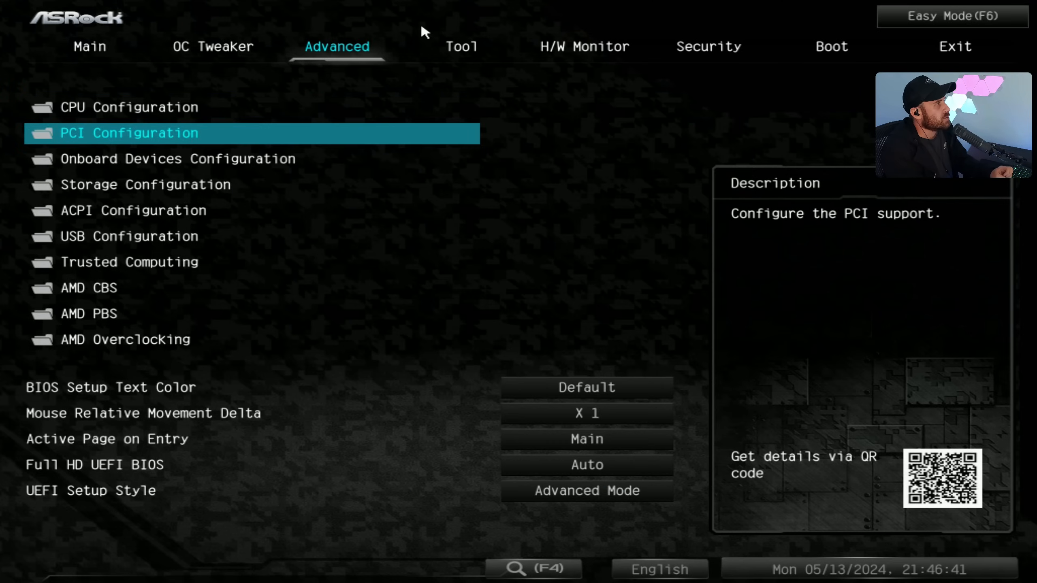
{"action": "key", "text": "Up"}
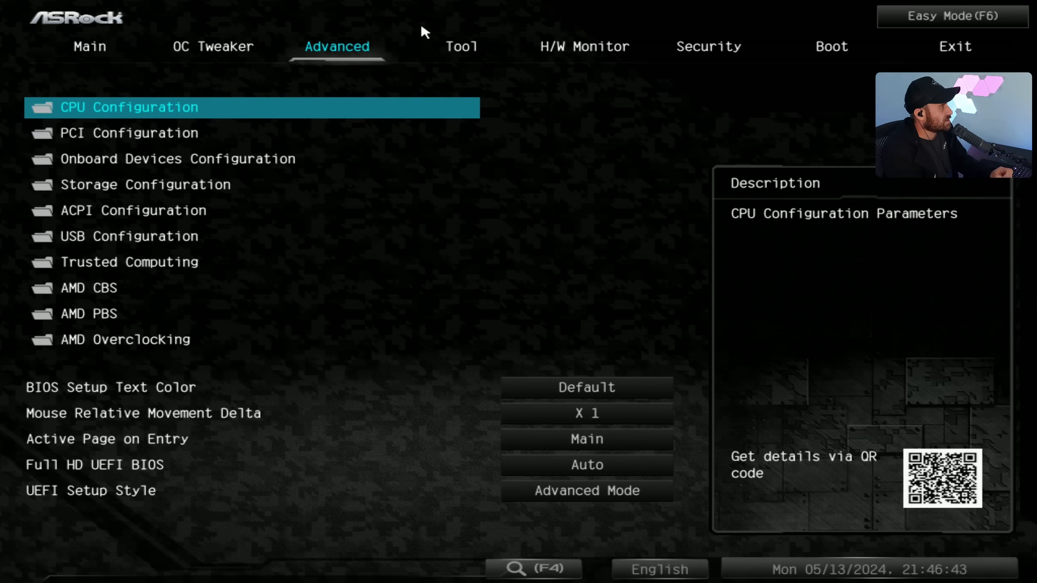
{"action": "key", "text": "Down"}
{"action": "key", "text": "Down"}
{"action": "key", "text": "Down"}
{"action": "key", "text": "Down"}
{"action": "key", "text": "Down"}
{"action": "key", "text": "Down"}
{"action": "key", "text": "Down"}
{"action": "key", "text": "Down"}
{"action": "key", "text": "Down"}
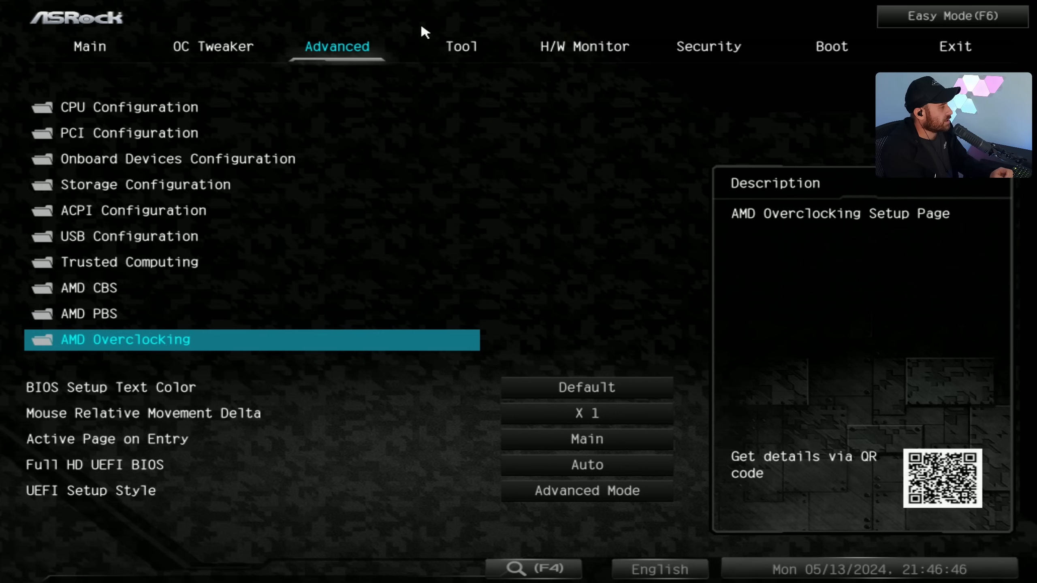
{"action": "key", "text": "Return"}
{"action": "key", "text": "Return"}
{"action": "key", "text": "Down"}
{"action": "key", "text": "Down"}
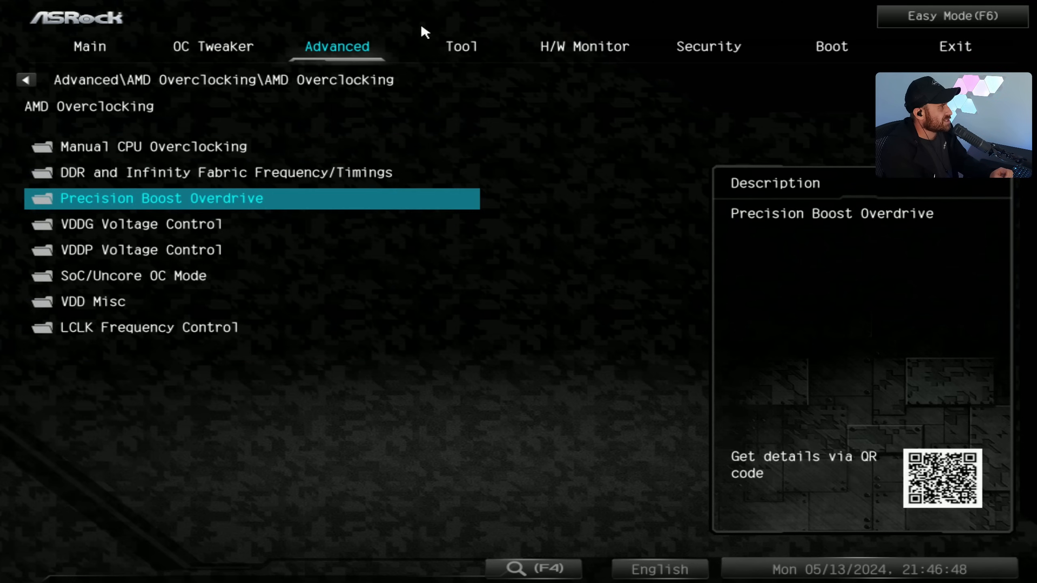
{"action": "key", "text": "Return"}
{"action": "key", "text": "Return"}
{"action": "key", "text": "Down"}
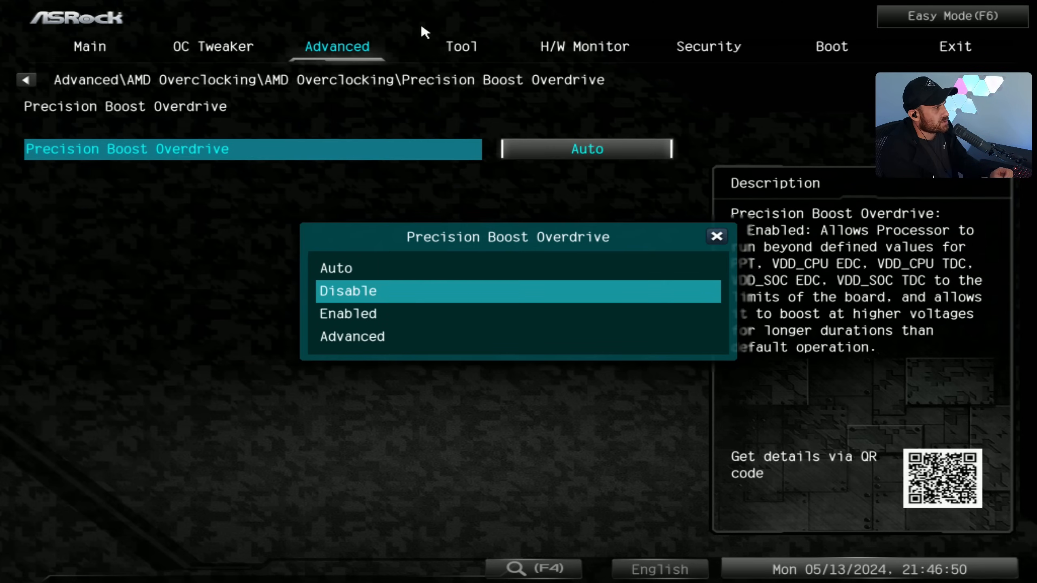
{"action": "key", "text": "Down"}
{"action": "key", "text": "Return"}
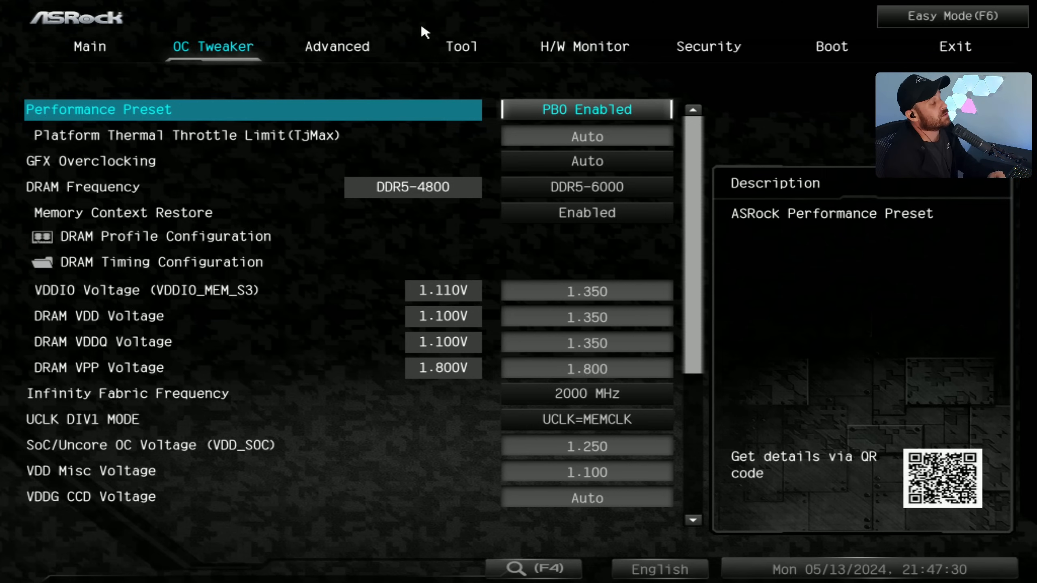
Examine the CPU Configuration options on the Advanced page, including NX Mode, SMT Mode and AVX512
{"action": "key", "text": "Right"}
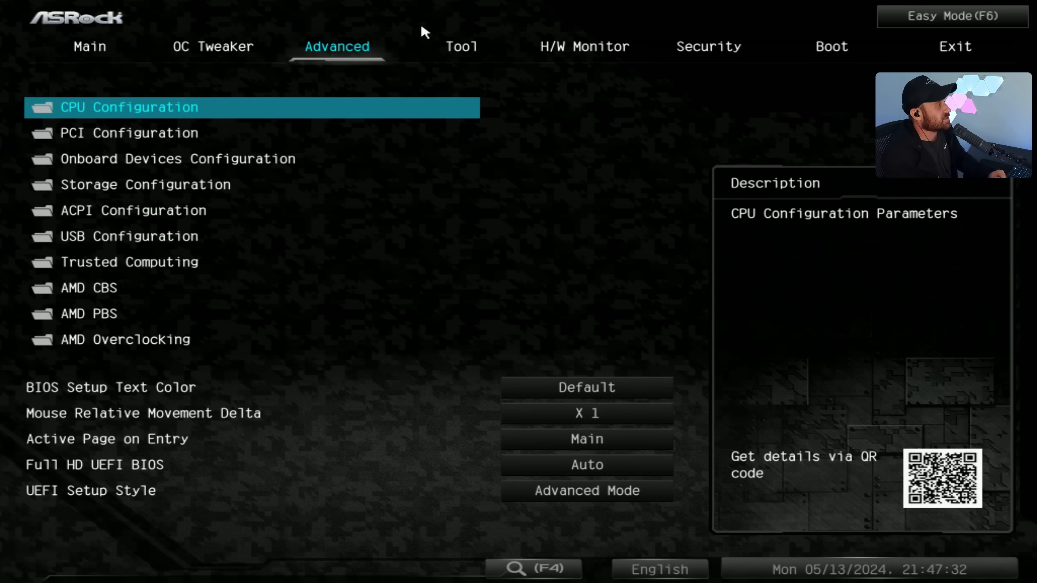
{"action": "key", "text": "Return"}
{"action": "key", "text": "Down"}
{"action": "key", "text": "Down"}
{"action": "key", "text": "Down"}
{"action": "key", "text": "Down"}
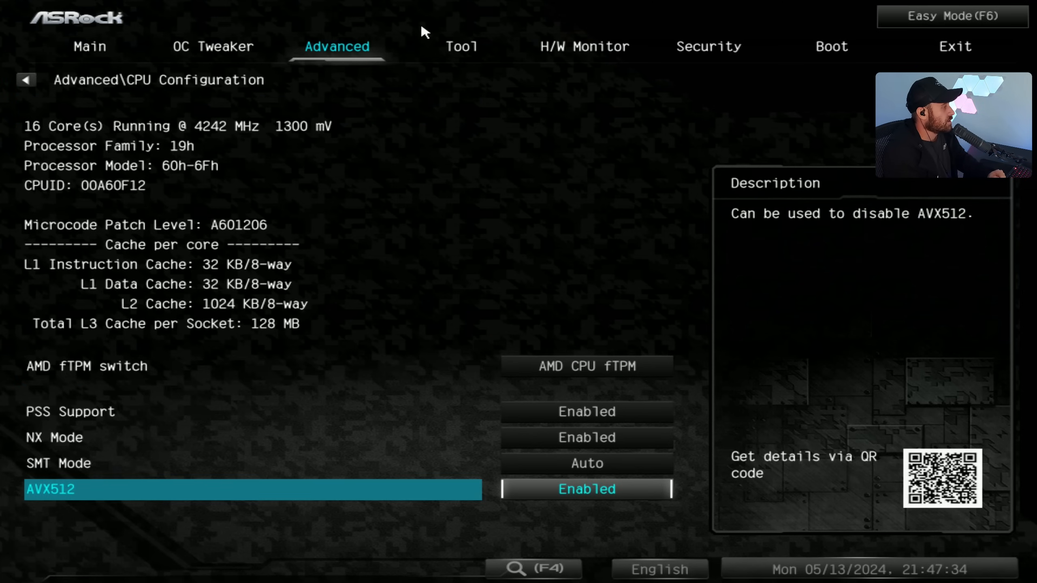
{"action": "key", "text": "Up"}
{"action": "key", "text": "Up"}
{"action": "key", "text": "Down"}
{"action": "key", "text": "Down"}
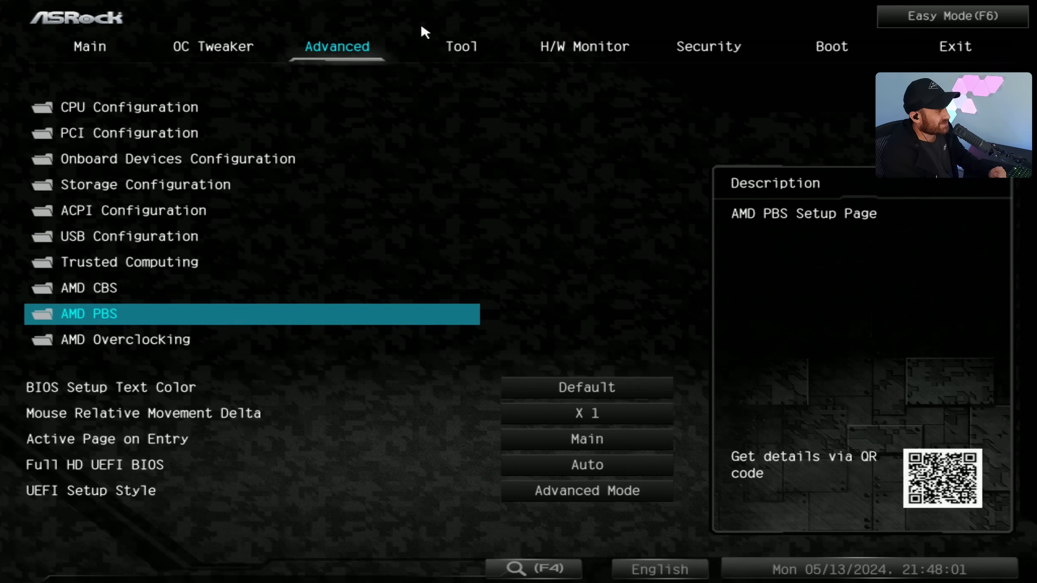
Review the Global C-state Control choices in AMD CBS's CPU Common Options and keep it on Auto
{"action": "key", "text": "Up"}
{"action": "key", "text": "Return"}
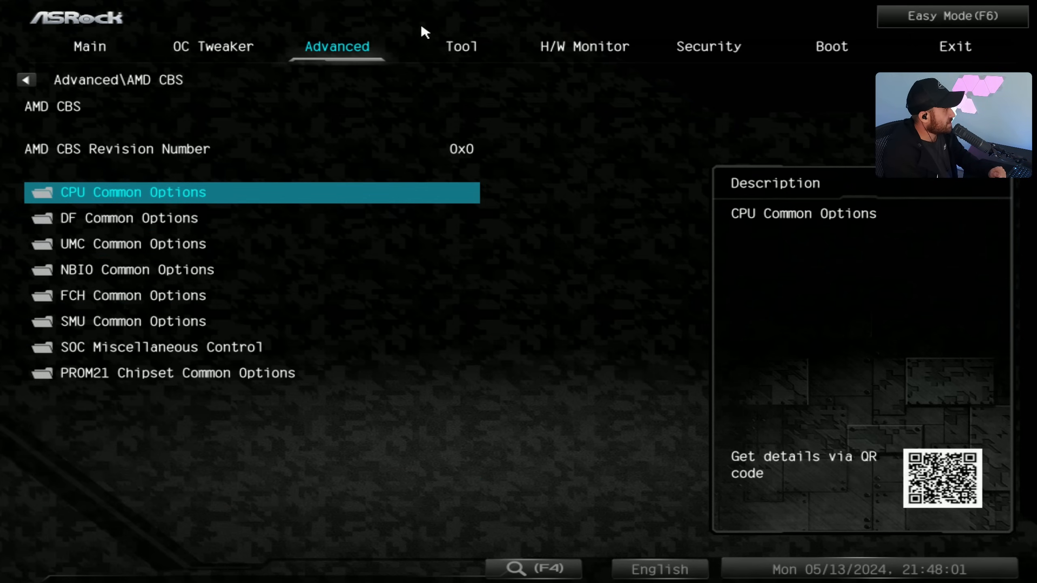
{"action": "key", "text": "Return"}
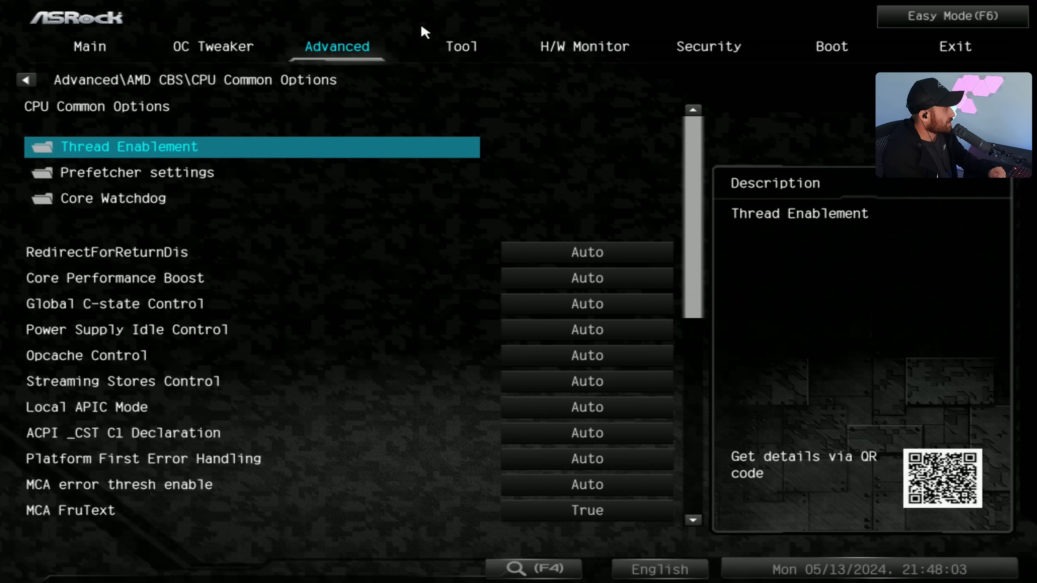
{"action": "key", "text": "Down"}
{"action": "key", "text": "Down"}
{"action": "key", "text": "Down"}
{"action": "key", "text": "Down"}
{"action": "key", "text": "Down"}
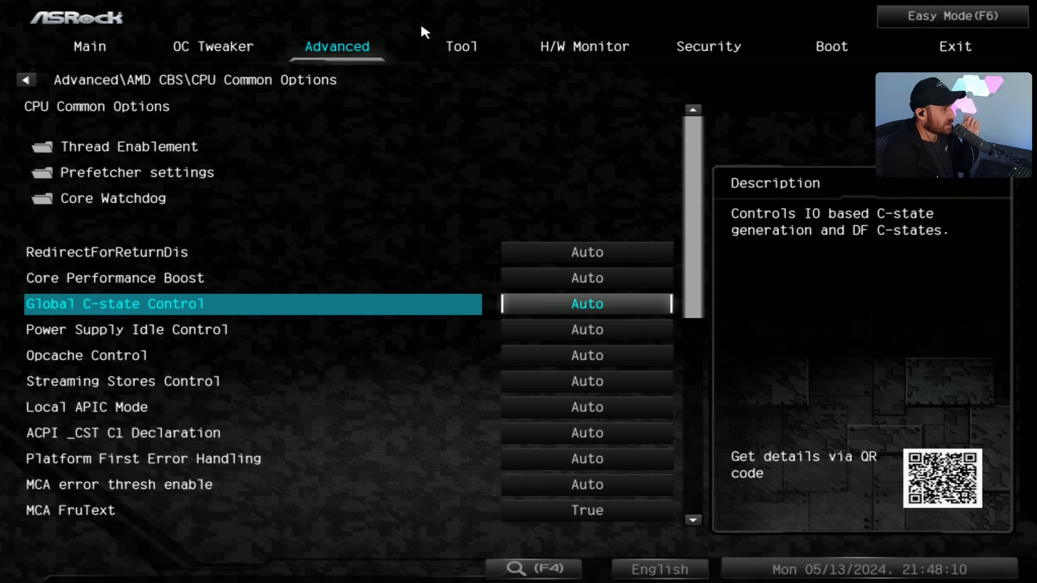
{"action": "key", "text": "Return"}
{"action": "key", "text": "Up"}
{"action": "key", "text": "Up"}
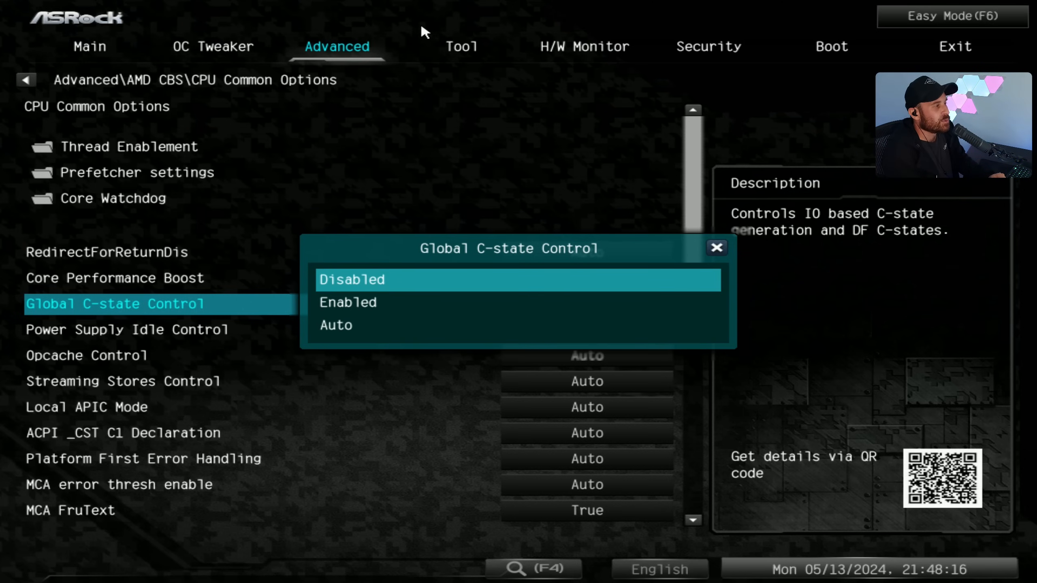
{"action": "key", "text": "Down"}
{"action": "key", "text": "Down"}
{"action": "key", "text": "Return"}
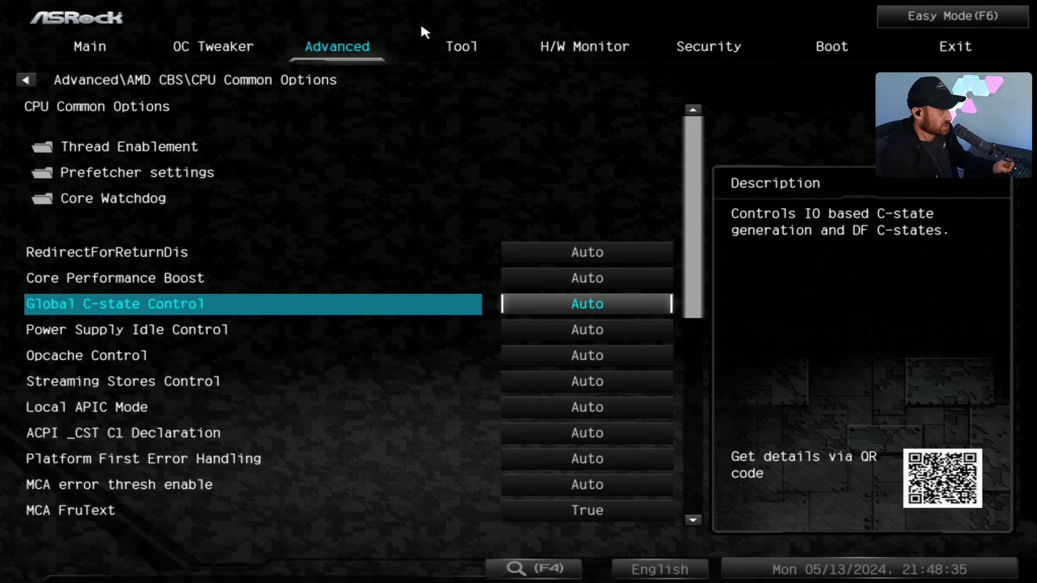
Check the H/W Monitor page with its fan speeds, temperatures and CPU Fan 1 Setting
{"action": "key", "text": "Right"}
{"action": "key", "text": "Right"}
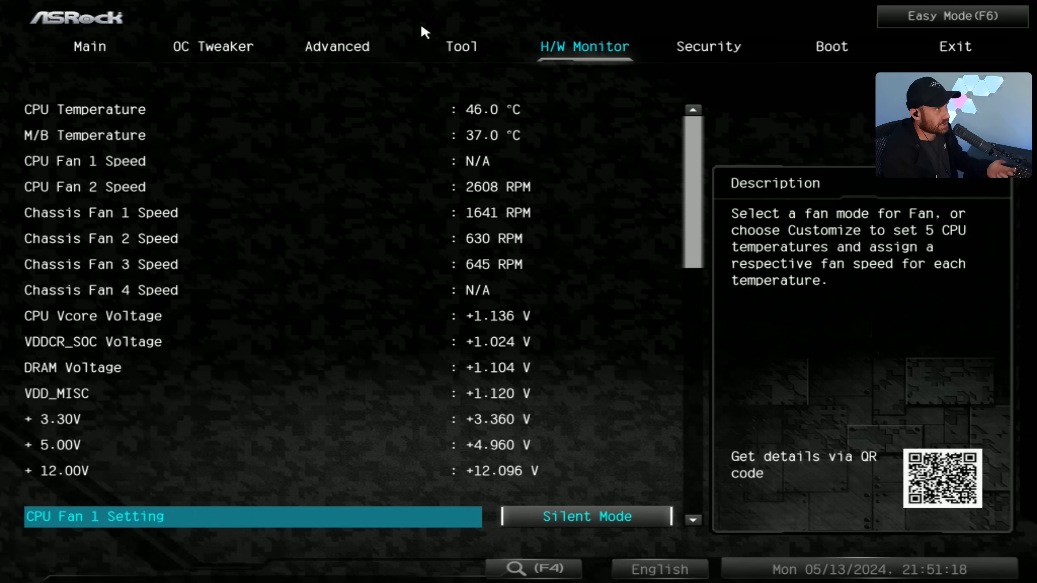
{"action": "key", "text": "Left"}
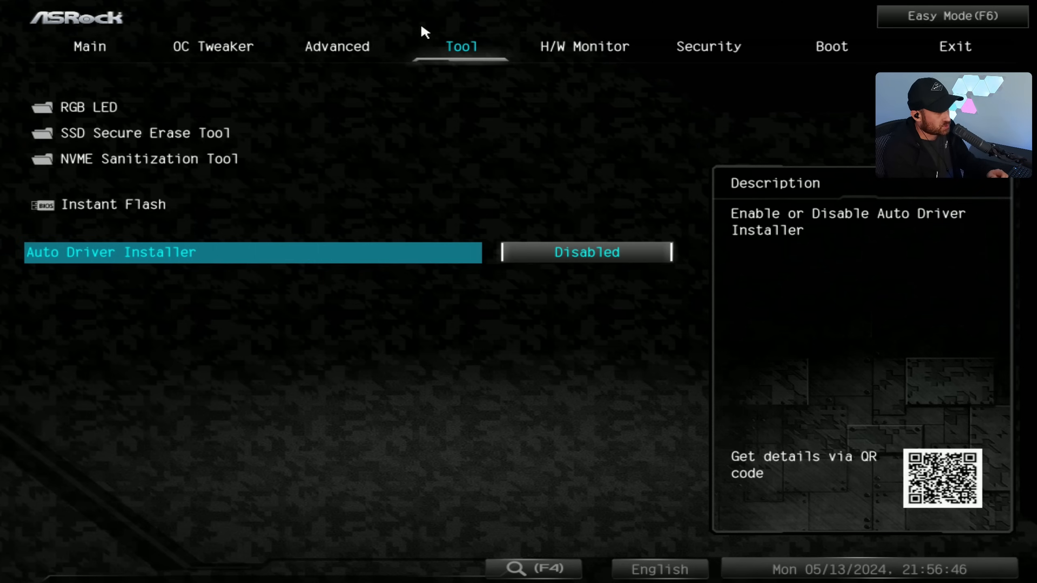
Look through the Boot settings, from the boot option priorities and CSM to the Setup Prompt Timeout
{"action": "key", "text": "Right"}
{"action": "key", "text": "Right"}
{"action": "key", "text": "Right"}
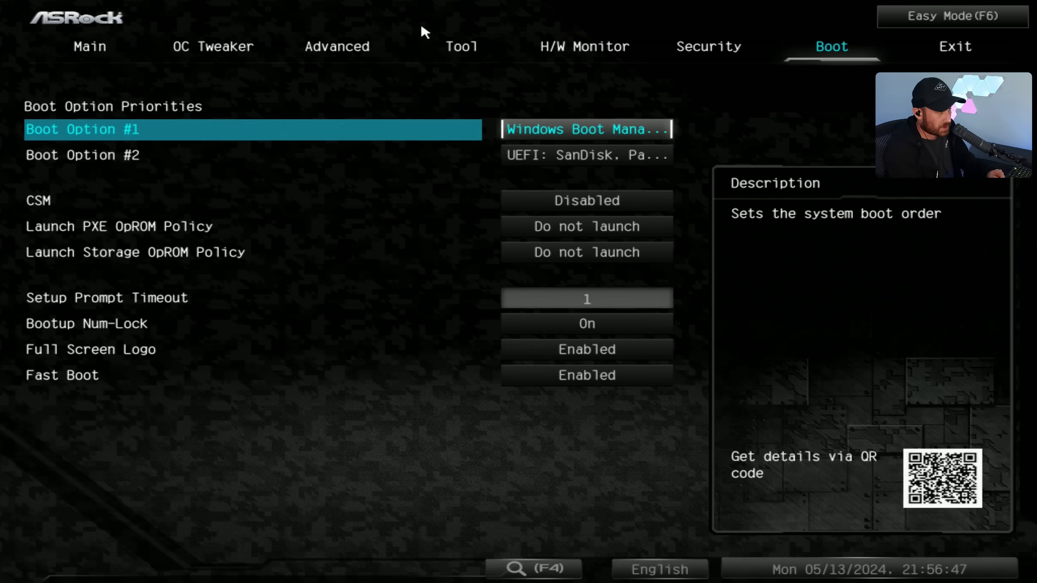
{"action": "key", "text": "Down"}
{"action": "key", "text": "Down"}
{"action": "key", "text": "Down"}
{"action": "key", "text": "Down"}
{"action": "key", "text": "Down"}
{"action": "key", "text": "Down"}
{"action": "key", "text": "Up"}
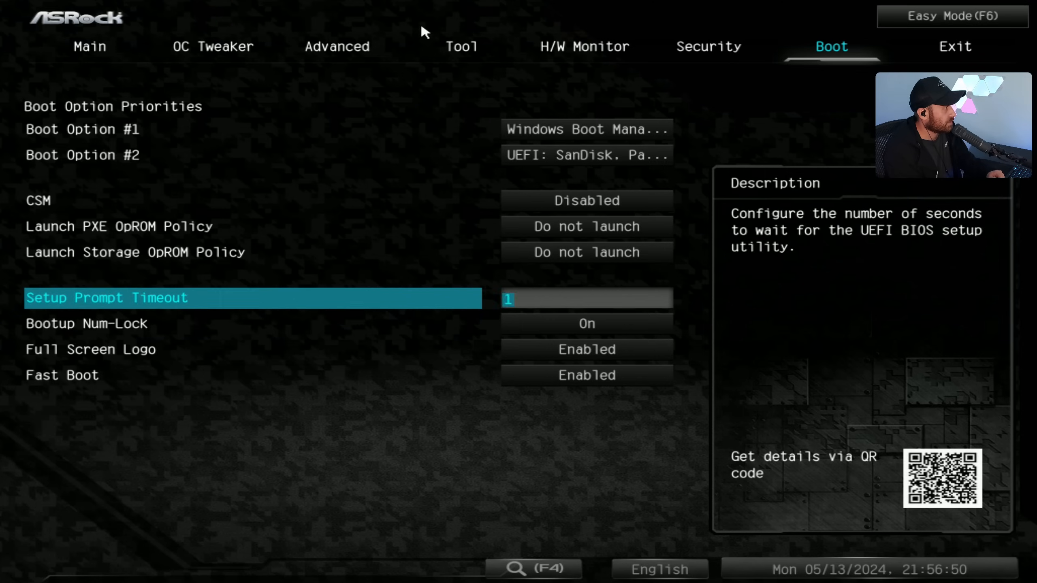
{"action": "key", "text": "Up"}
{"action": "key", "text": "Up"}
Review the Secure Boot choices in the Security settings and keep Secure Boot on Disabled
{"action": "key", "text": "Left"}
{"action": "key", "text": "Down"}
{"action": "key", "text": "Down"}
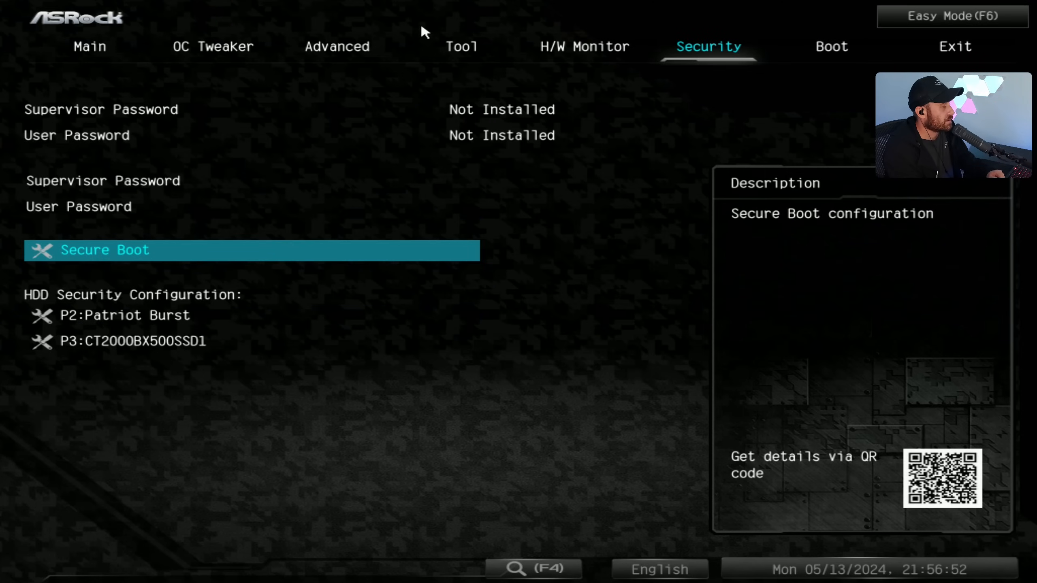
{"action": "key", "text": "Return"}
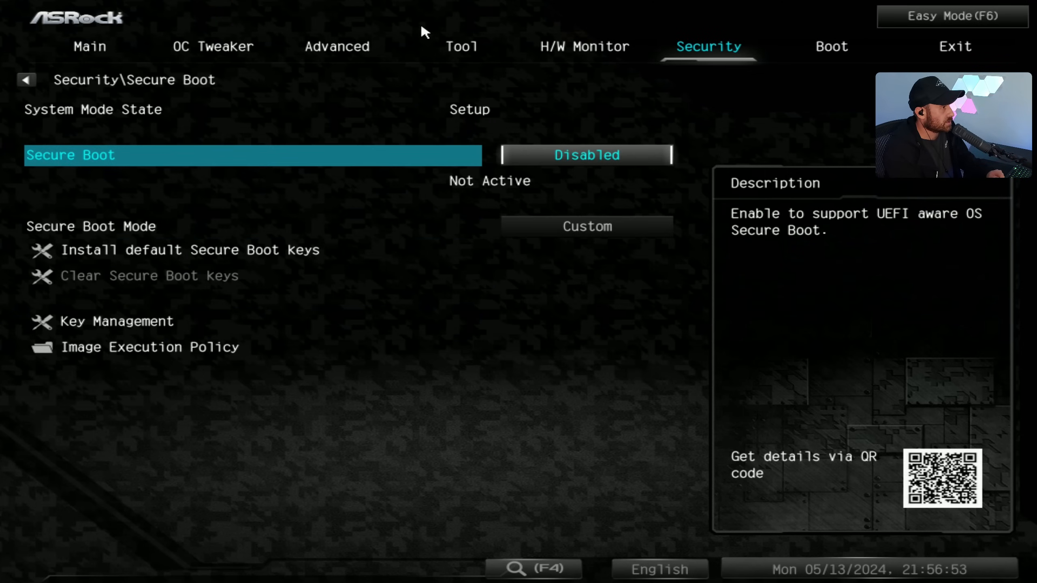
{"action": "key", "text": "Return"}
{"action": "key", "text": "Down"}
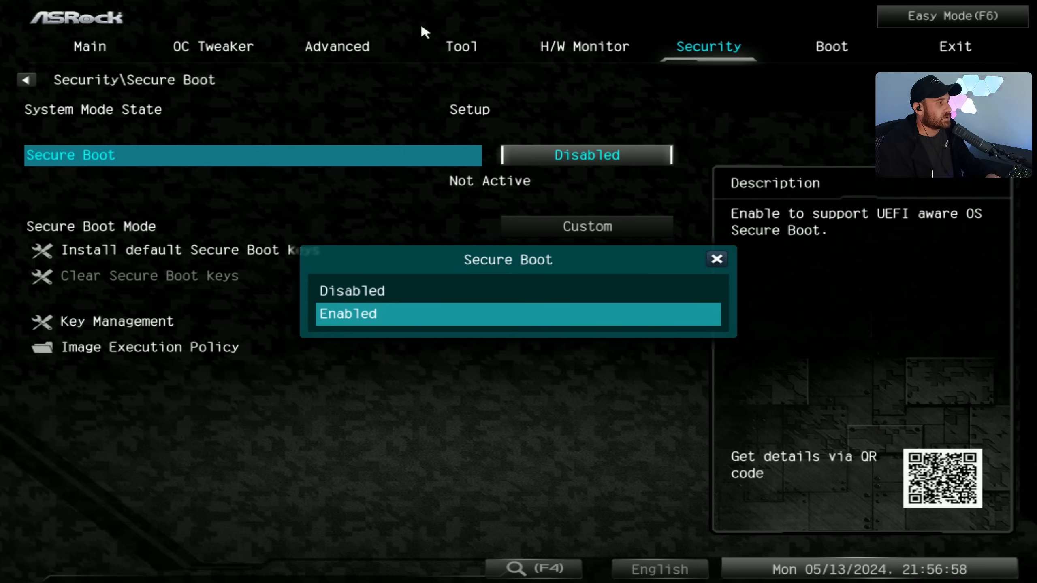
{"action": "key", "text": "Up"}
{"action": "key", "text": "Return"}
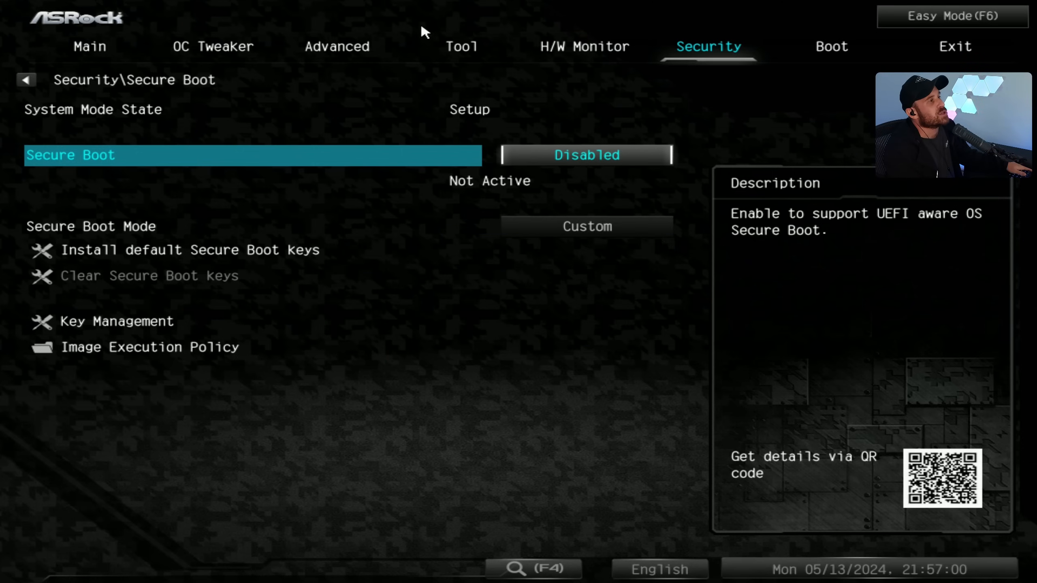
Return to the Advanced settings and open Trusted Computing
{"action": "key", "text": "Left"}
{"action": "key", "text": "Left"}
{"action": "key", "text": "Left"}
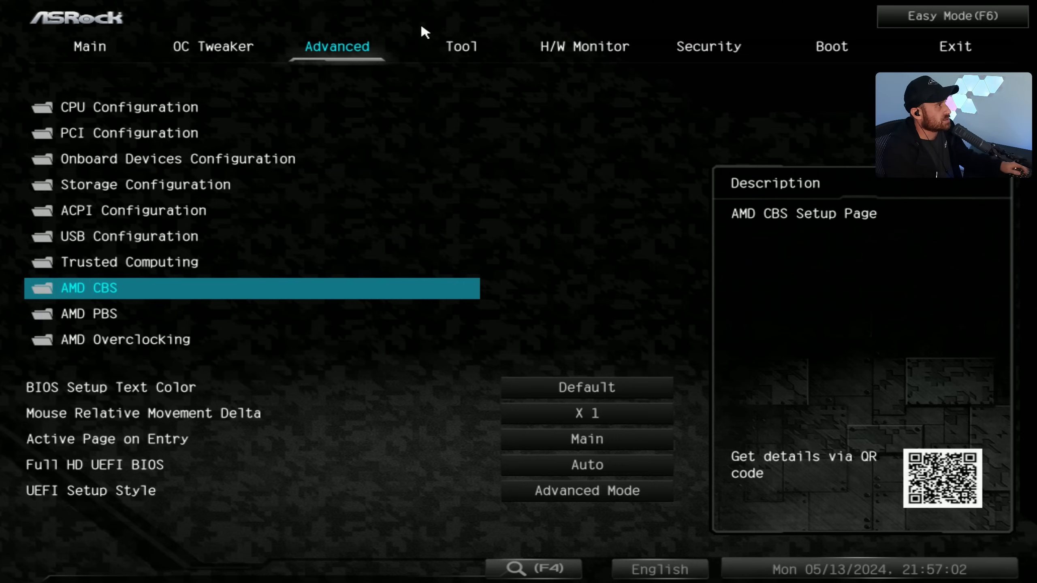
{"action": "key", "text": "Up"}
{"action": "key", "text": "Up"}
{"action": "key", "text": "Up"}
{"action": "key", "text": "Up"}
{"action": "key", "text": "Up"}
{"action": "key", "text": "Up"}
{"action": "key", "text": "Up"}
{"action": "key", "text": "Down"}
{"action": "key", "text": "Down"}
{"action": "key", "text": "Down"}
{"action": "key", "text": "Down"}
{"action": "key", "text": "Down"}
{"action": "key", "text": "Down"}
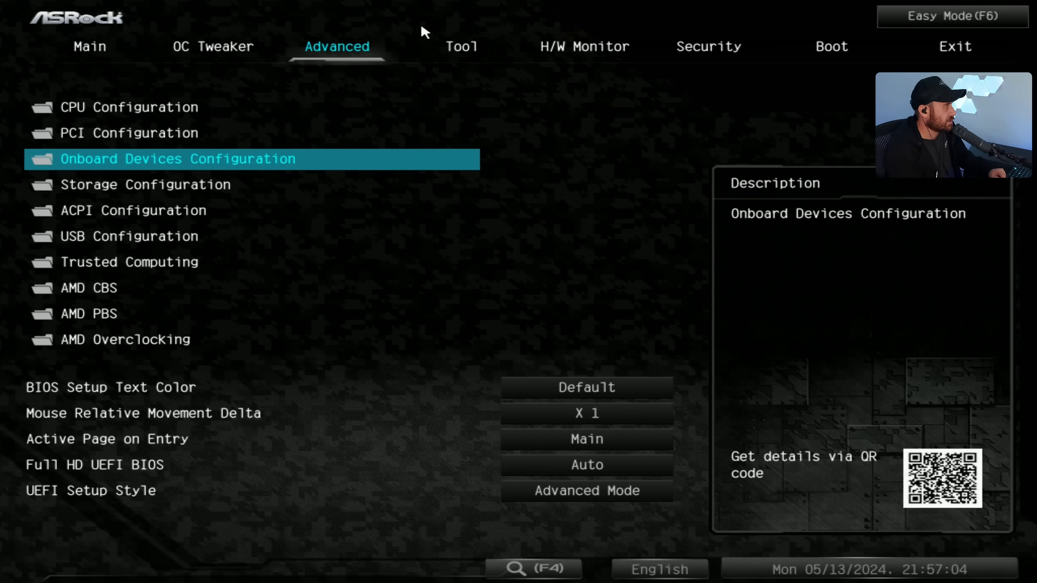
{"action": "key", "text": "Return"}
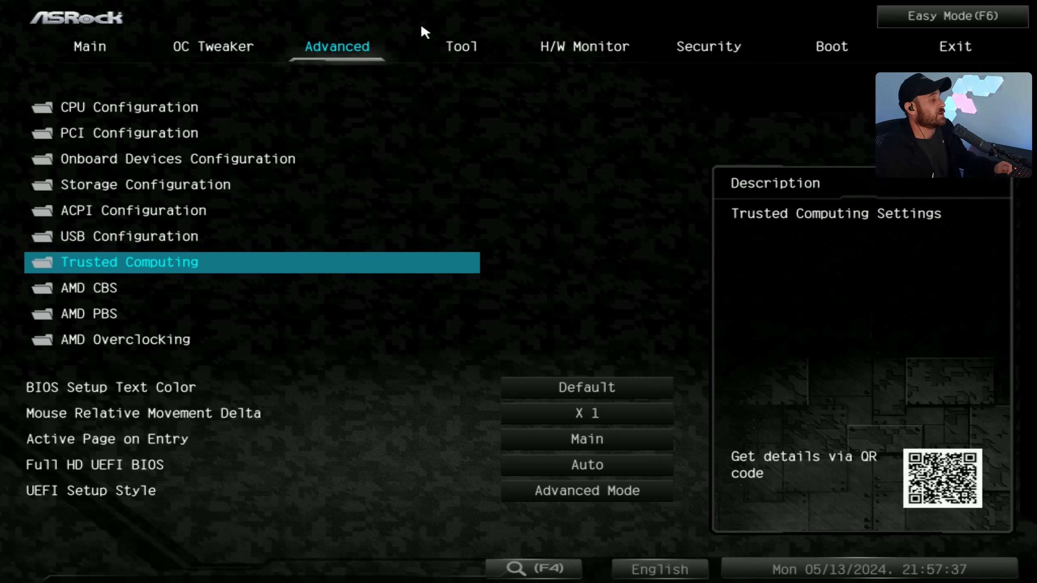
Reopen Trusted Computing and look over its options
{"action": "key", "text": "Up"}
{"action": "key", "text": "Down"}
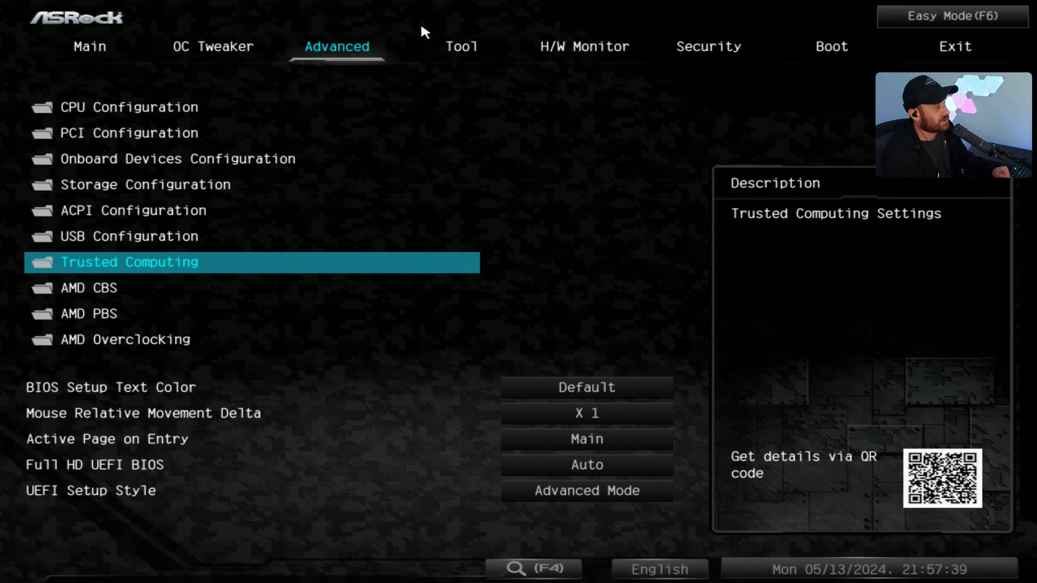
{"action": "key", "text": "Return"}
{"action": "key", "text": "Down"}
{"action": "key", "text": "Up"}
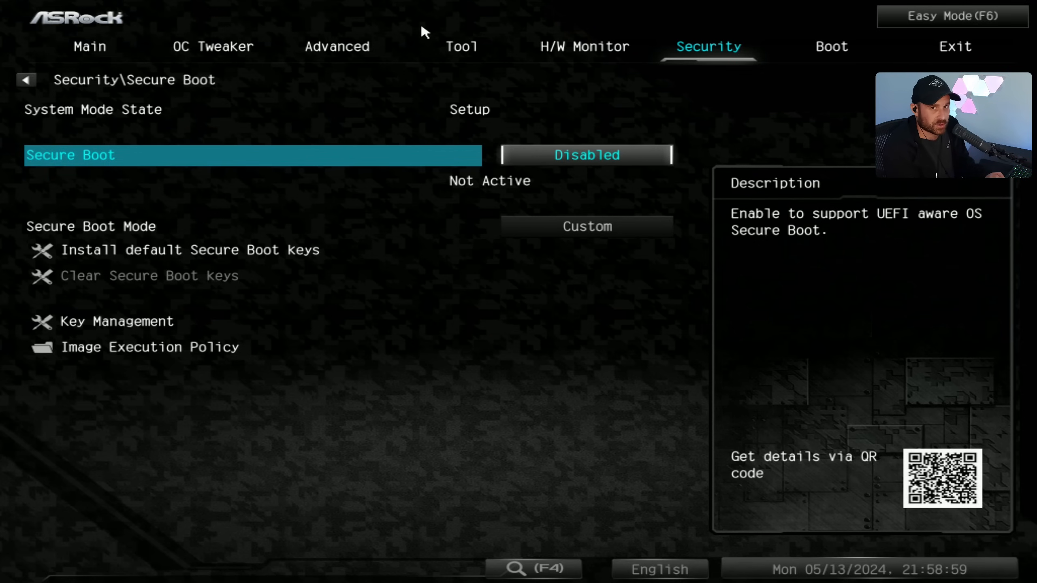
Recheck the available Secure Boot choices, leave the setting on Disabled, and exit the Security settings
{"action": "key", "text": "Return"}
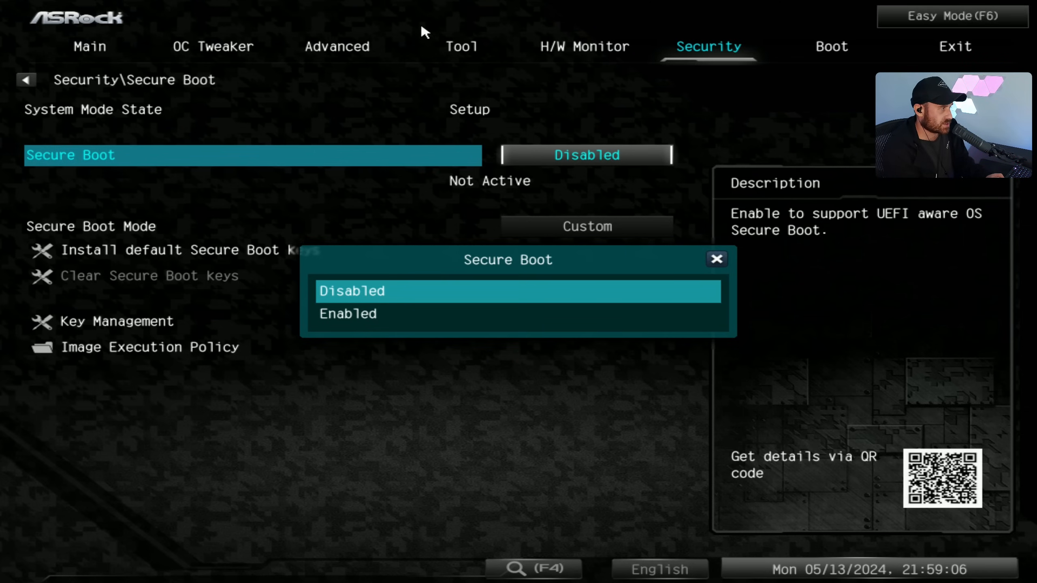
{"action": "key", "text": "Escape"}
{"action": "key", "text": "Left"}
{"action": "key", "text": "Left"}
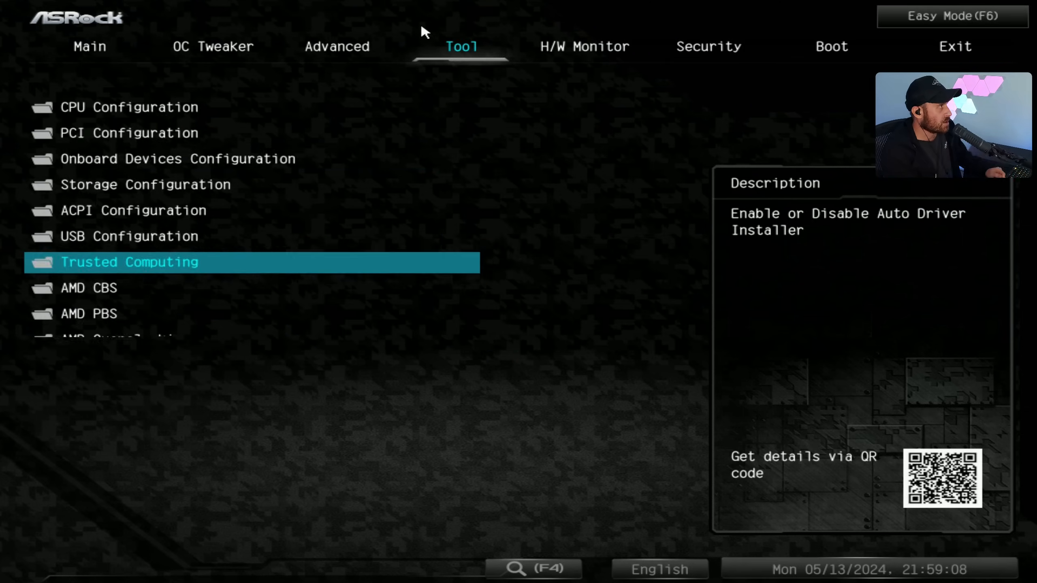